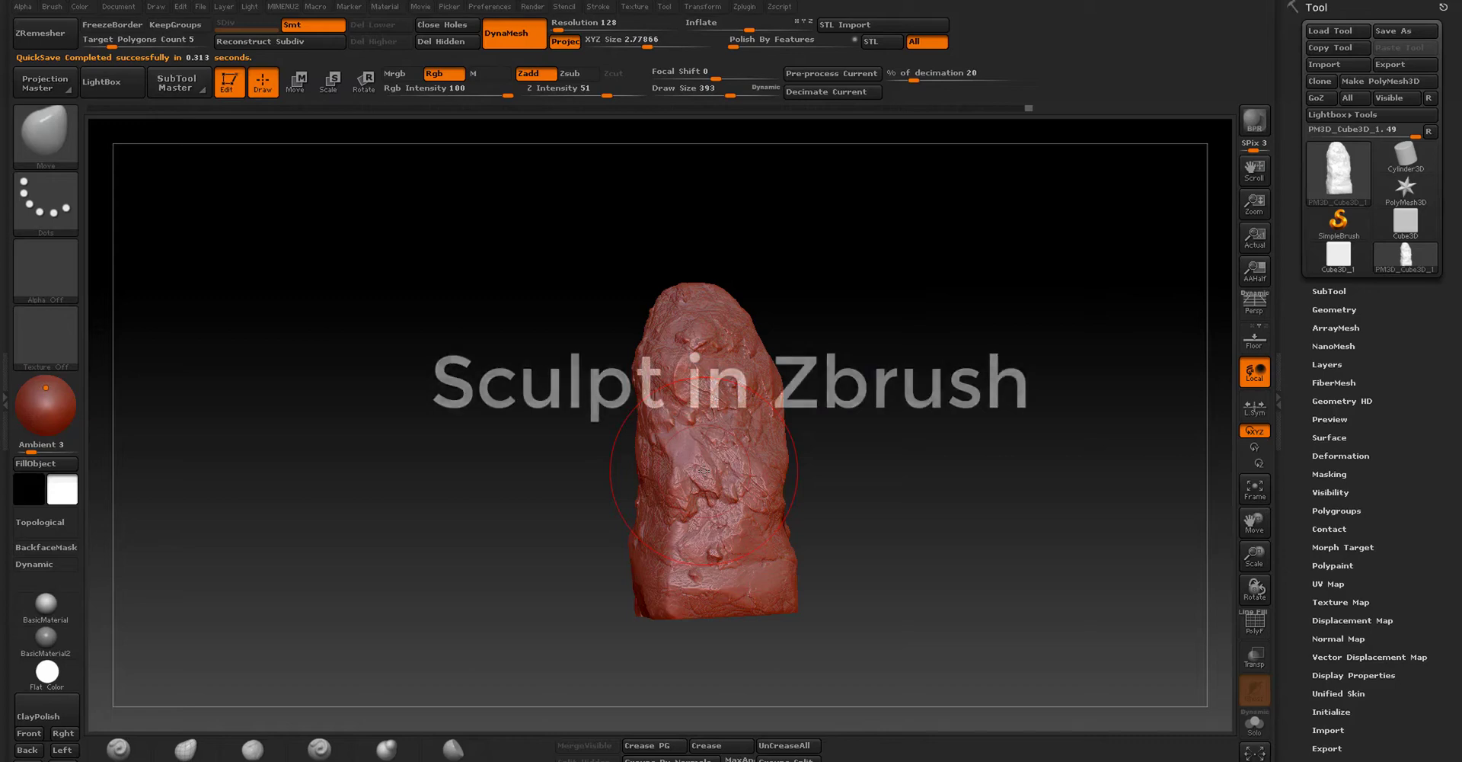
Step: Draw a Cube3D tool on the ZBrush canvas and enter Edit mode
{"action": "mouse_move", "coordinate": [963, 409]}
{"action": "left_mouse_down"}
{"action": "mouse_move", "coordinate": [865, 370]}
{"action": "mouse_move", "coordinate": [849, 391]}
{"action": "left_mouse_up"}
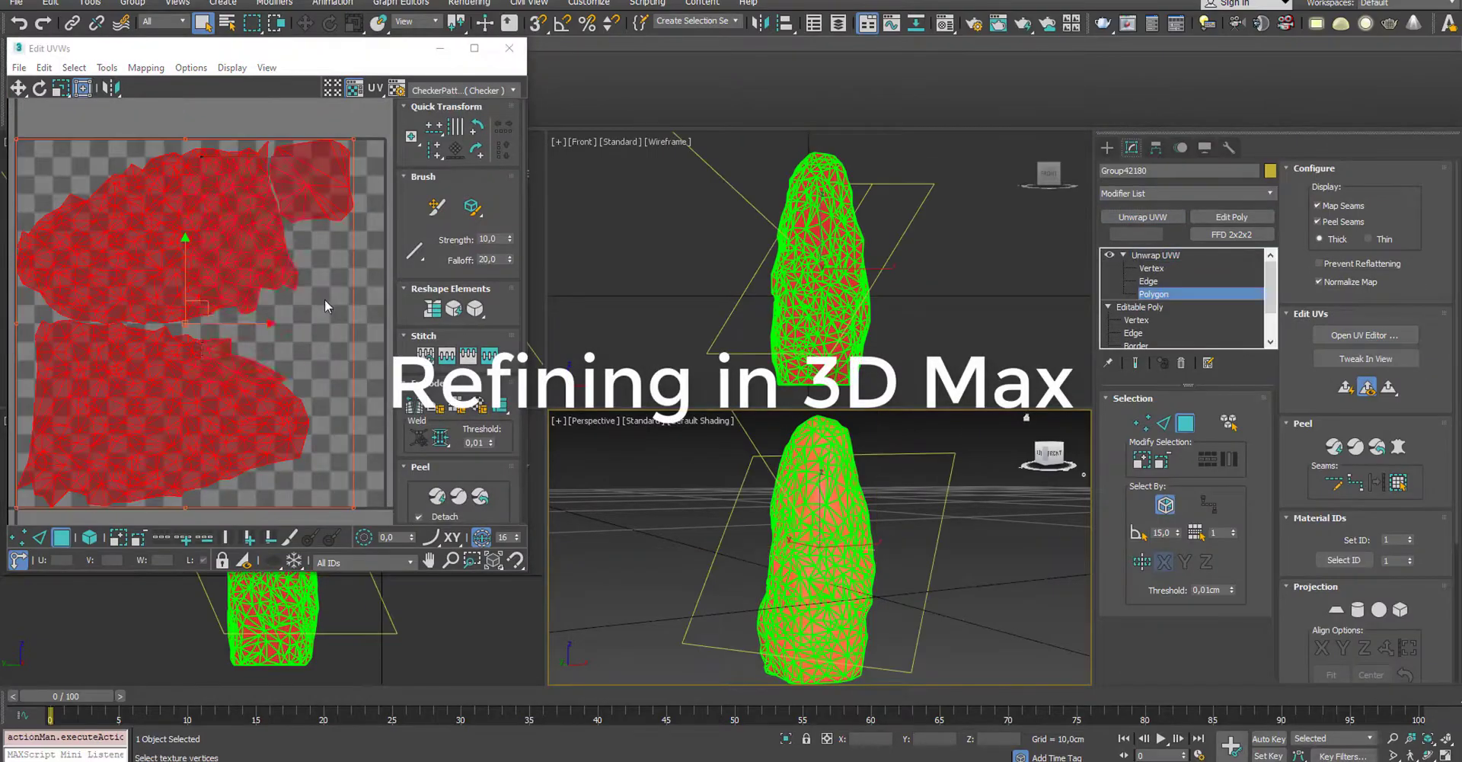
{"action": "right_click", "coordinate": [325, 300]}
{"action": "left_click", "coordinate": [316, 288]}
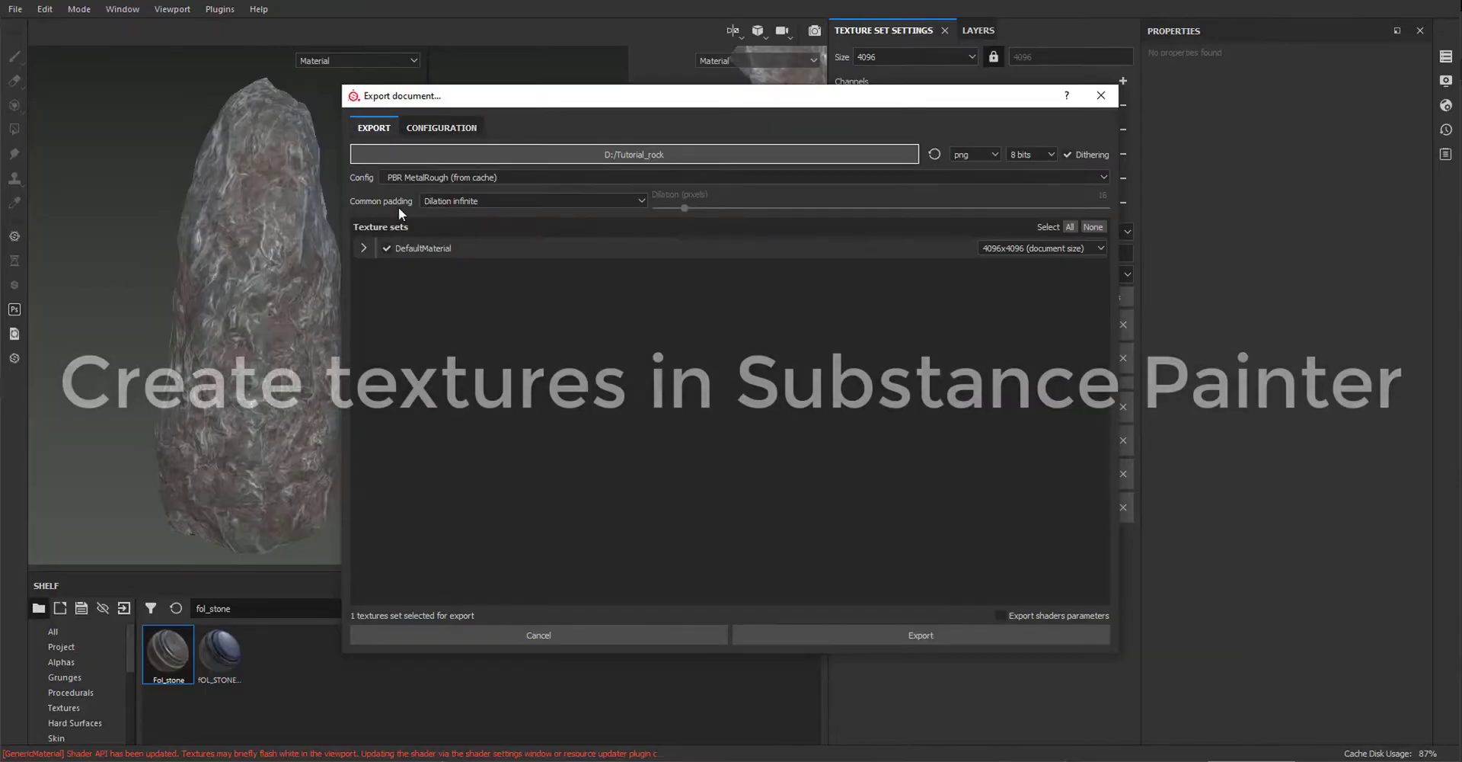
{"action": "left_click", "coordinate": [457, 176]}
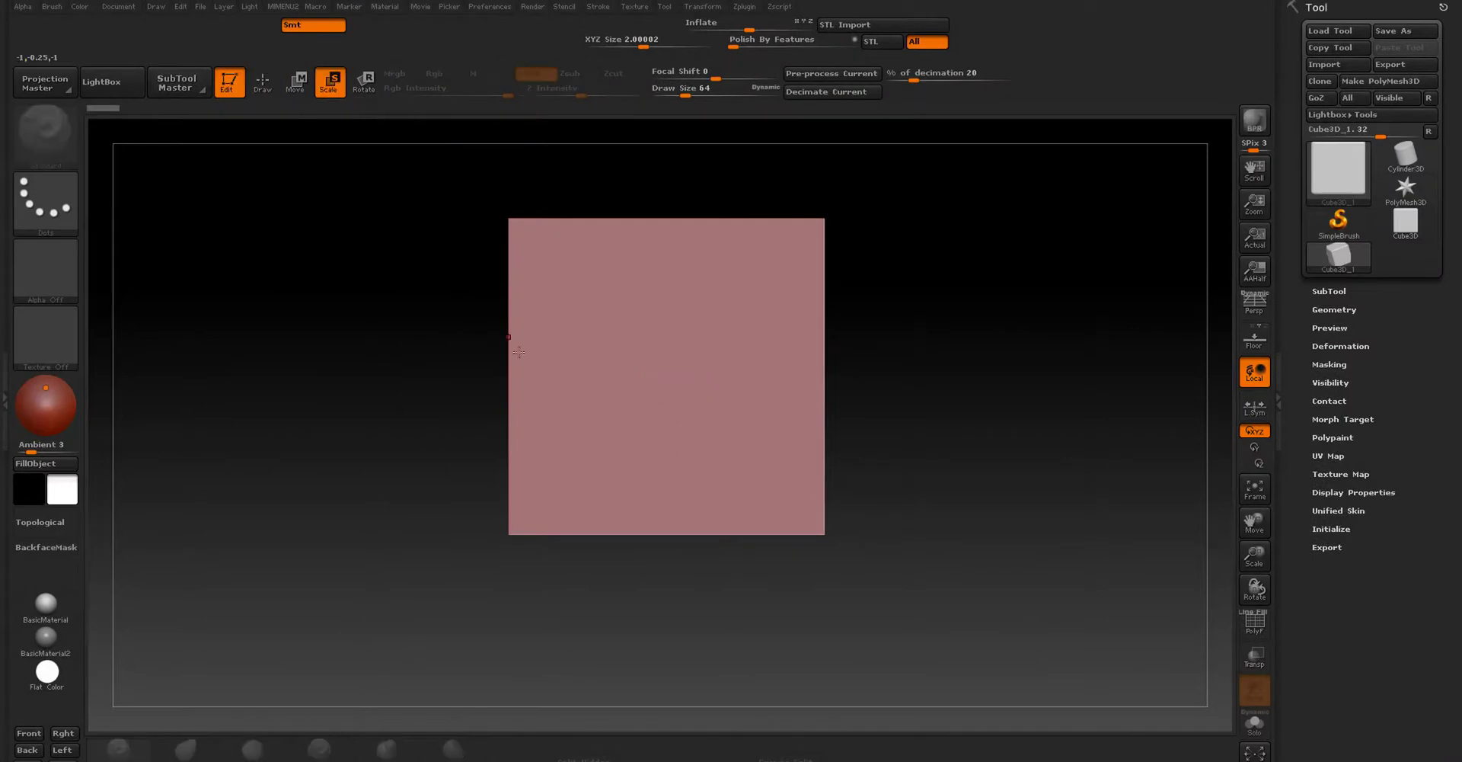
Step: Shrink the cube, make it a PolyMesh3D, stretch it into a tall block and DynaMesh it
{"action": "left_click_drag", "start_coordinate": [518, 352], "coordinate": [603, 346]}
{"action": "left_click", "coordinate": [1369, 82]}
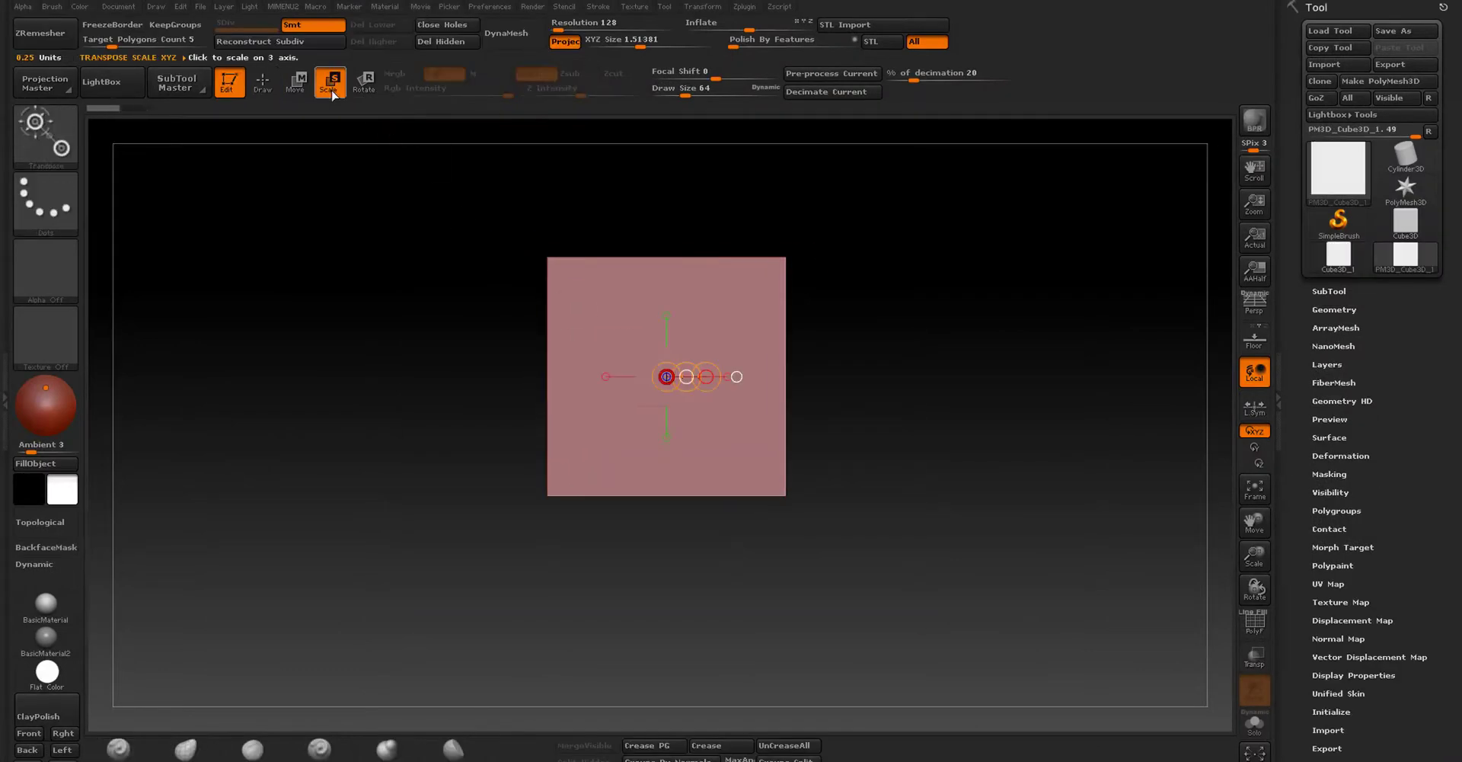
{"action": "mouse_move", "coordinate": [752, 370]}
{"action": "left_mouse_down"}
{"action": "mouse_move", "coordinate": [724, 281]}
{"action": "mouse_move", "coordinate": [316, 405]}
{"action": "left_mouse_up"}
{"action": "key", "text": "w"}
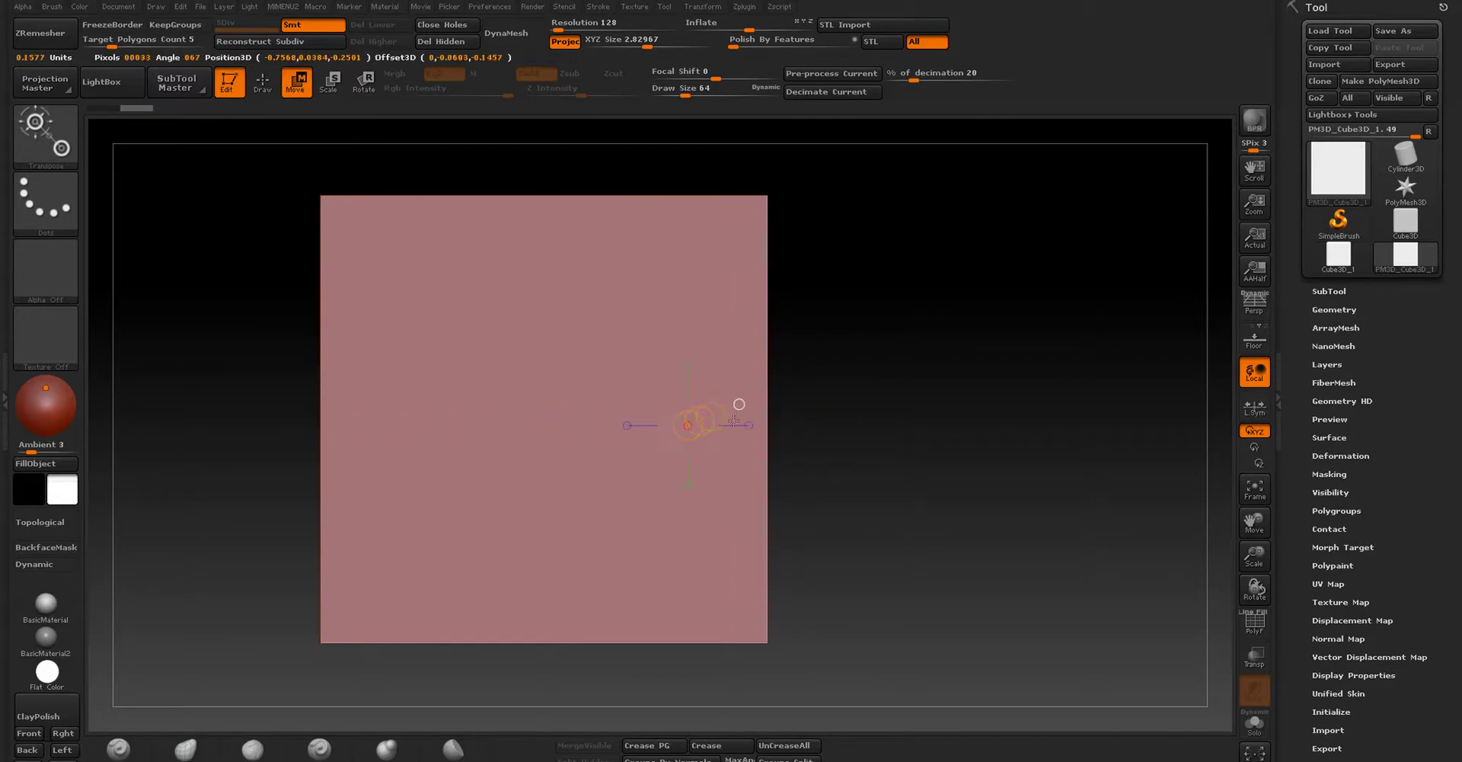
{"action": "mouse_move", "coordinate": [798, 419]}
{"action": "left_mouse_down"}
{"action": "mouse_move", "coordinate": [587, 464]}
{"action": "mouse_move", "coordinate": [750, 409]}
{"action": "left_mouse_up"}
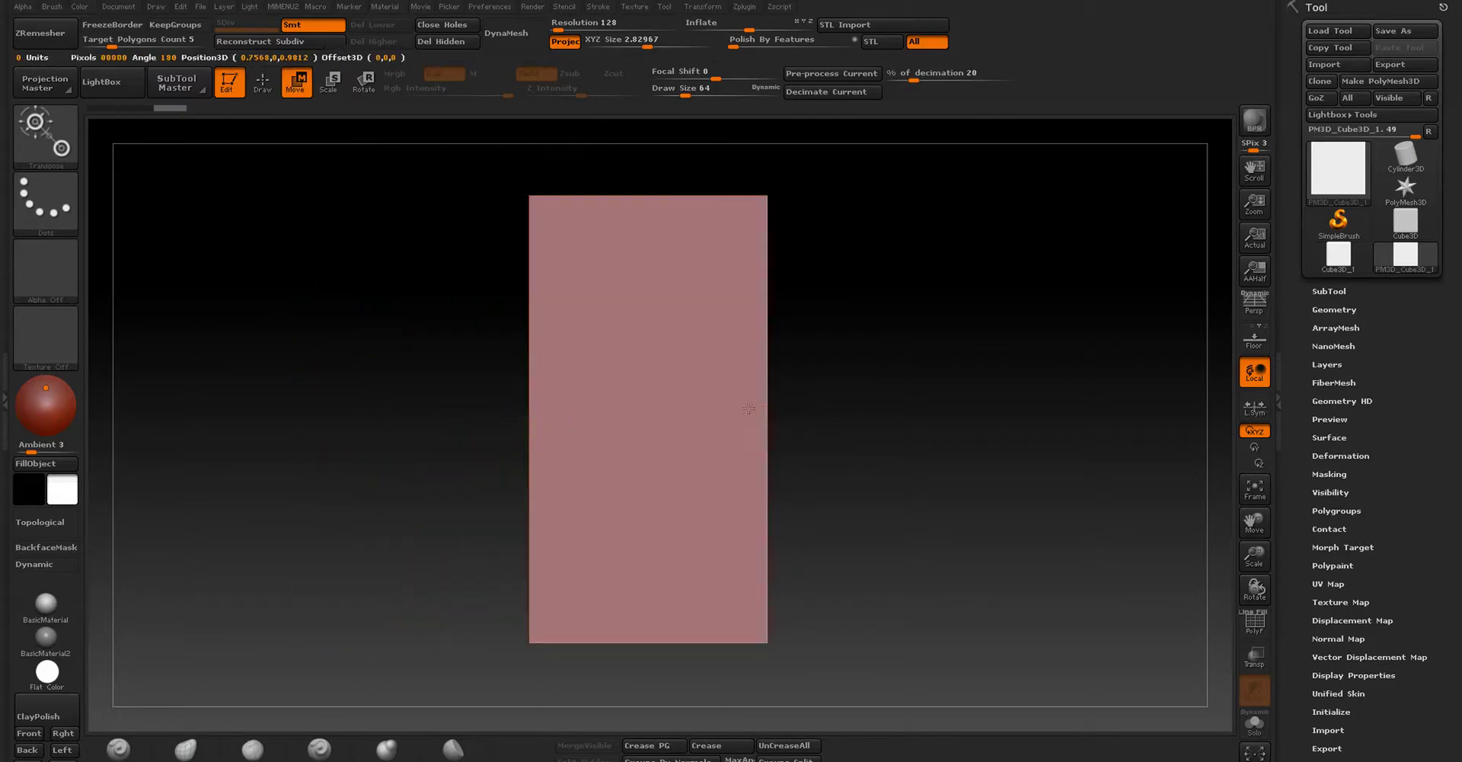
{"action": "left_click_drag", "start_coordinate": [546, 416], "coordinate": [594, 426], "text": "shift"}
{"action": "left_click", "coordinate": [510, 33]}
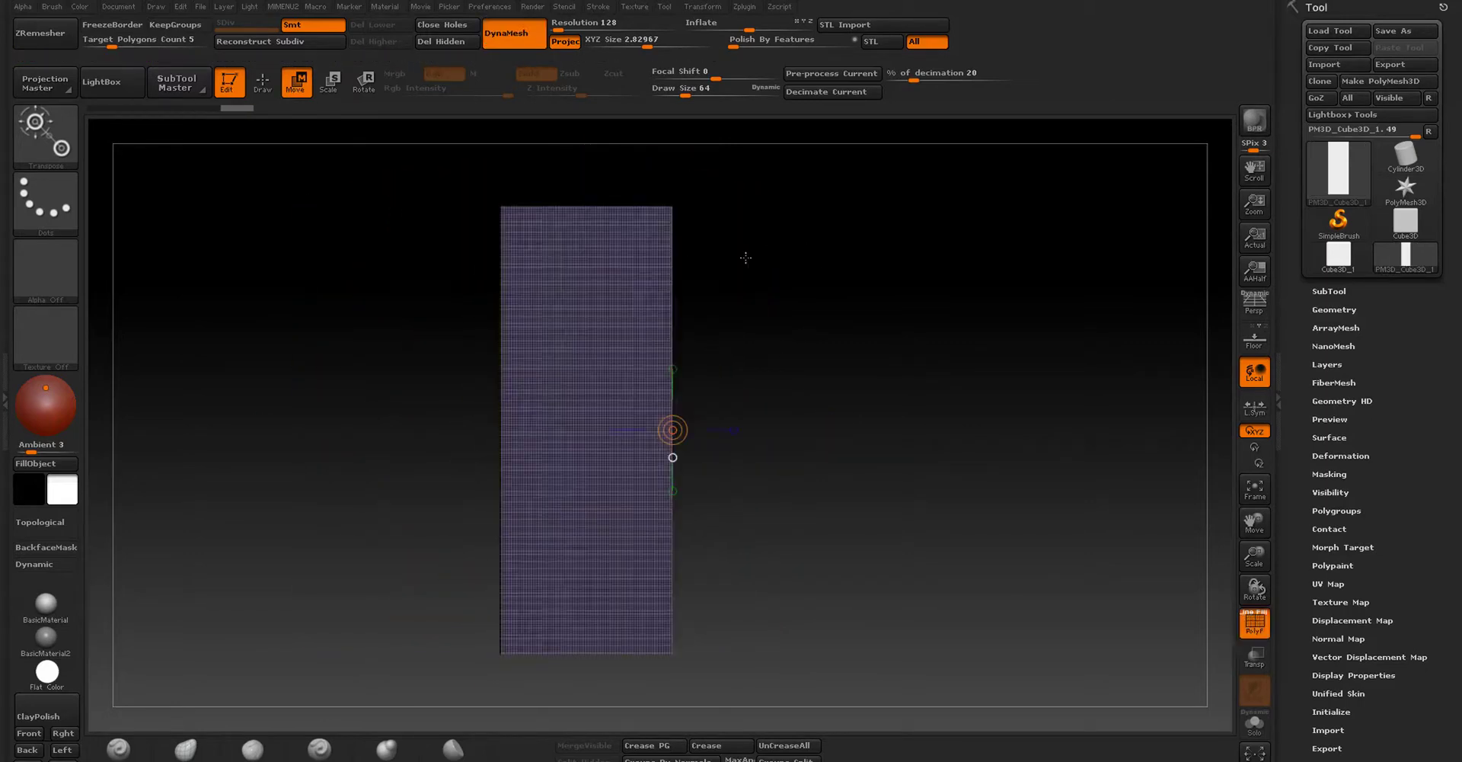
Step: Slice both top corners off at angles with TrimCurve strokes from opposite side views
{"action": "left_click", "coordinate": [46, 201]}
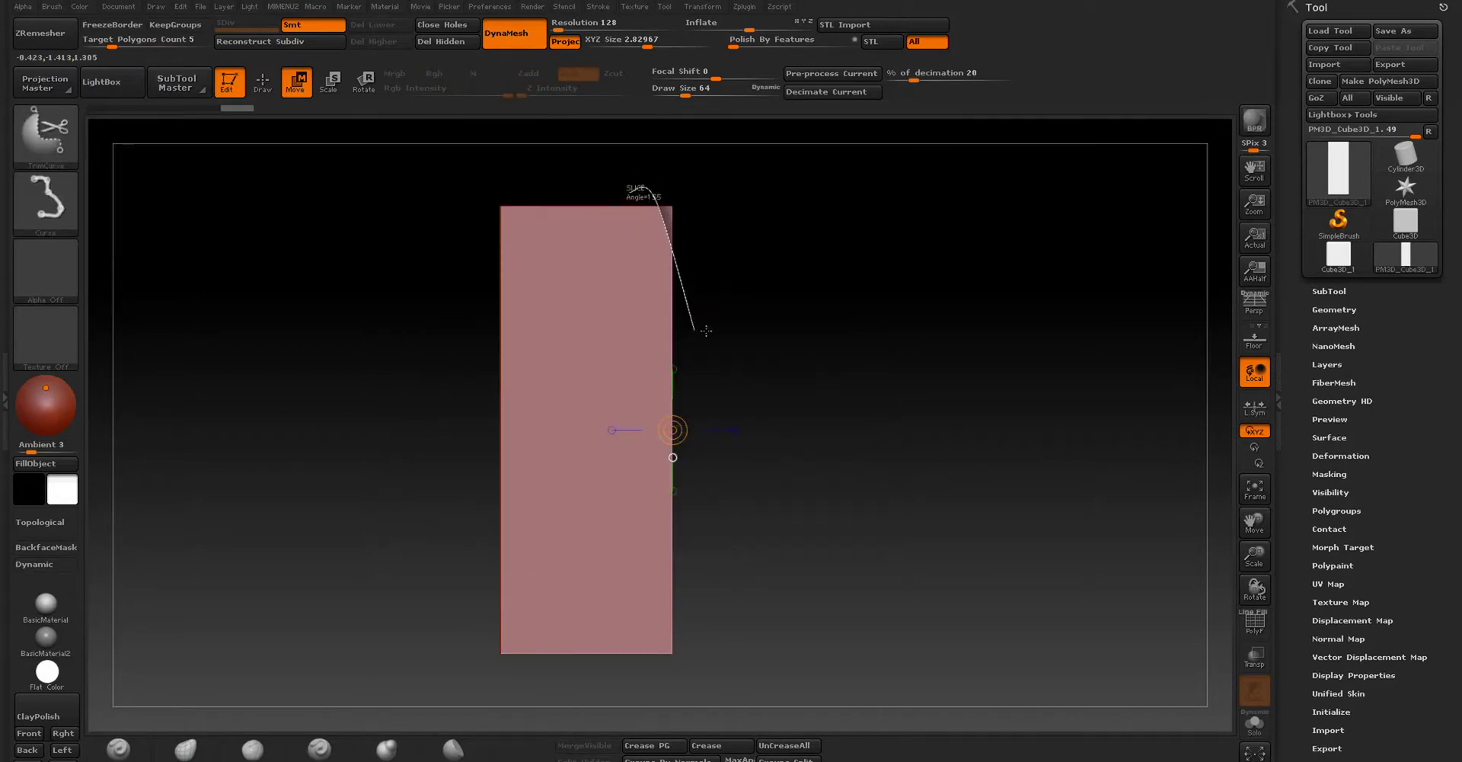
{"action": "mouse_move", "coordinate": [706, 331]}
{"action": "left_mouse_down"}
{"action": "mouse_move", "coordinate": [803, 235]}
{"action": "mouse_move", "coordinate": [710, 175]}
{"action": "left_mouse_up"}
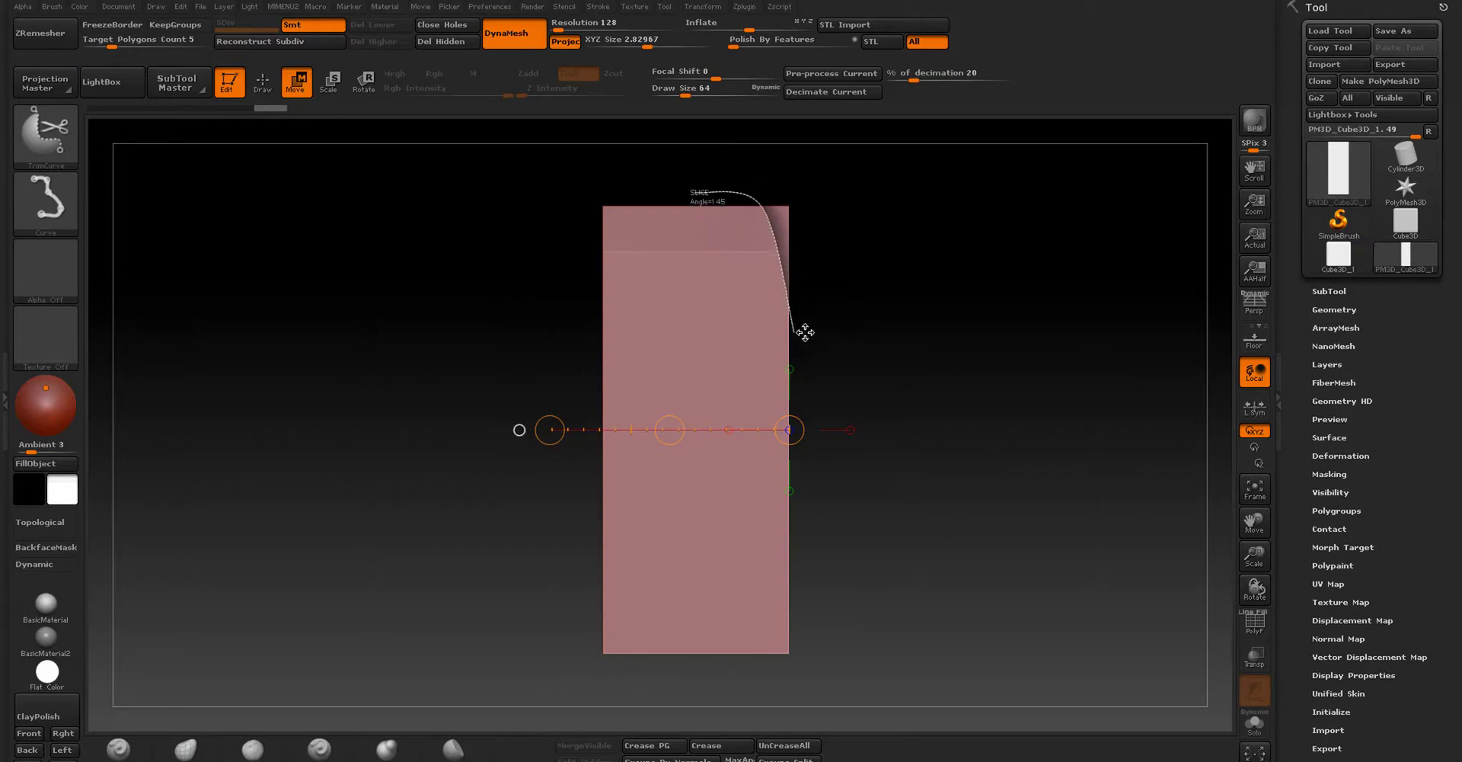
{"action": "left_click_drag", "start_coordinate": [805, 332], "coordinate": [806, 335], "text": "ctrl+shift"}
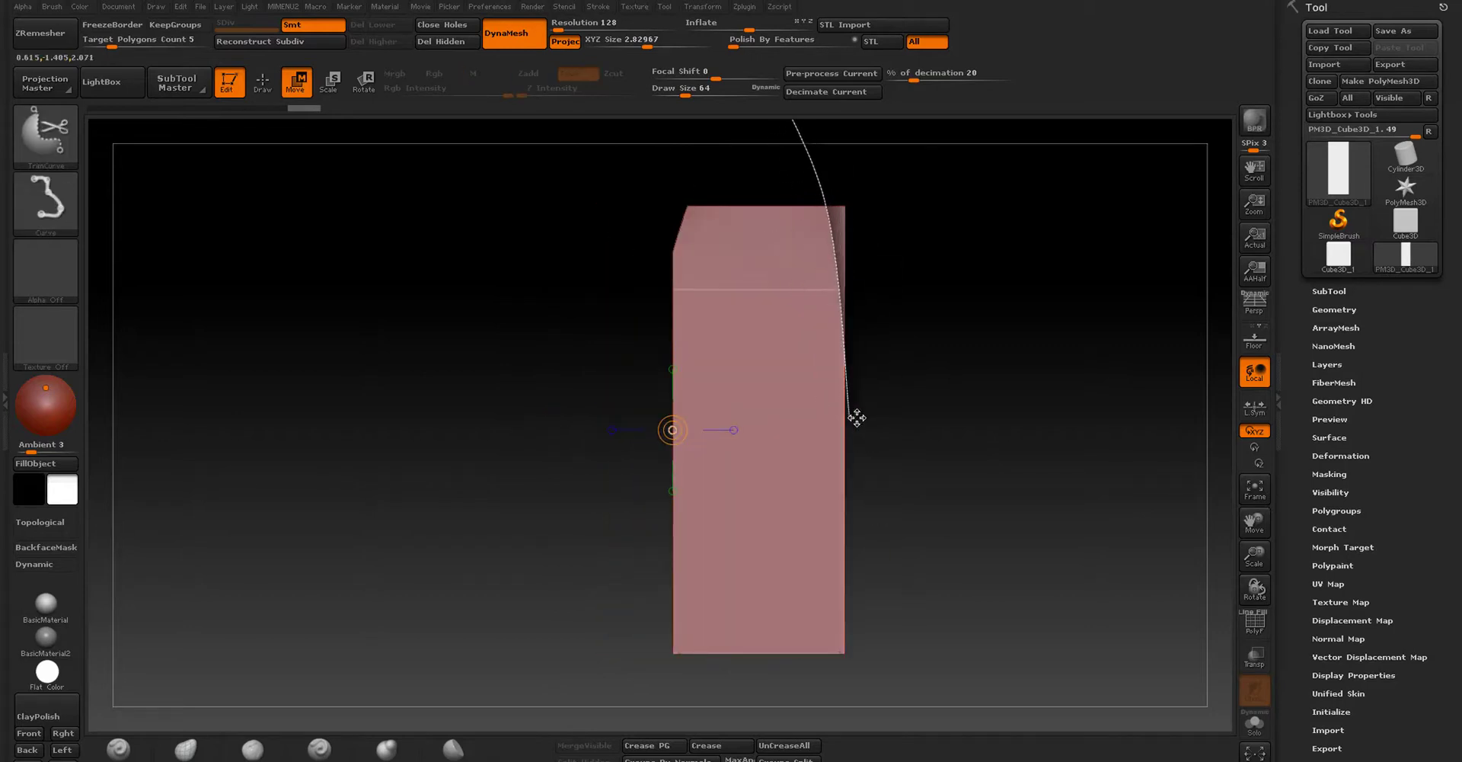
{"action": "left_click_drag", "start_coordinate": [857, 417], "coordinate": [859, 416], "text": "ctrl+shift"}
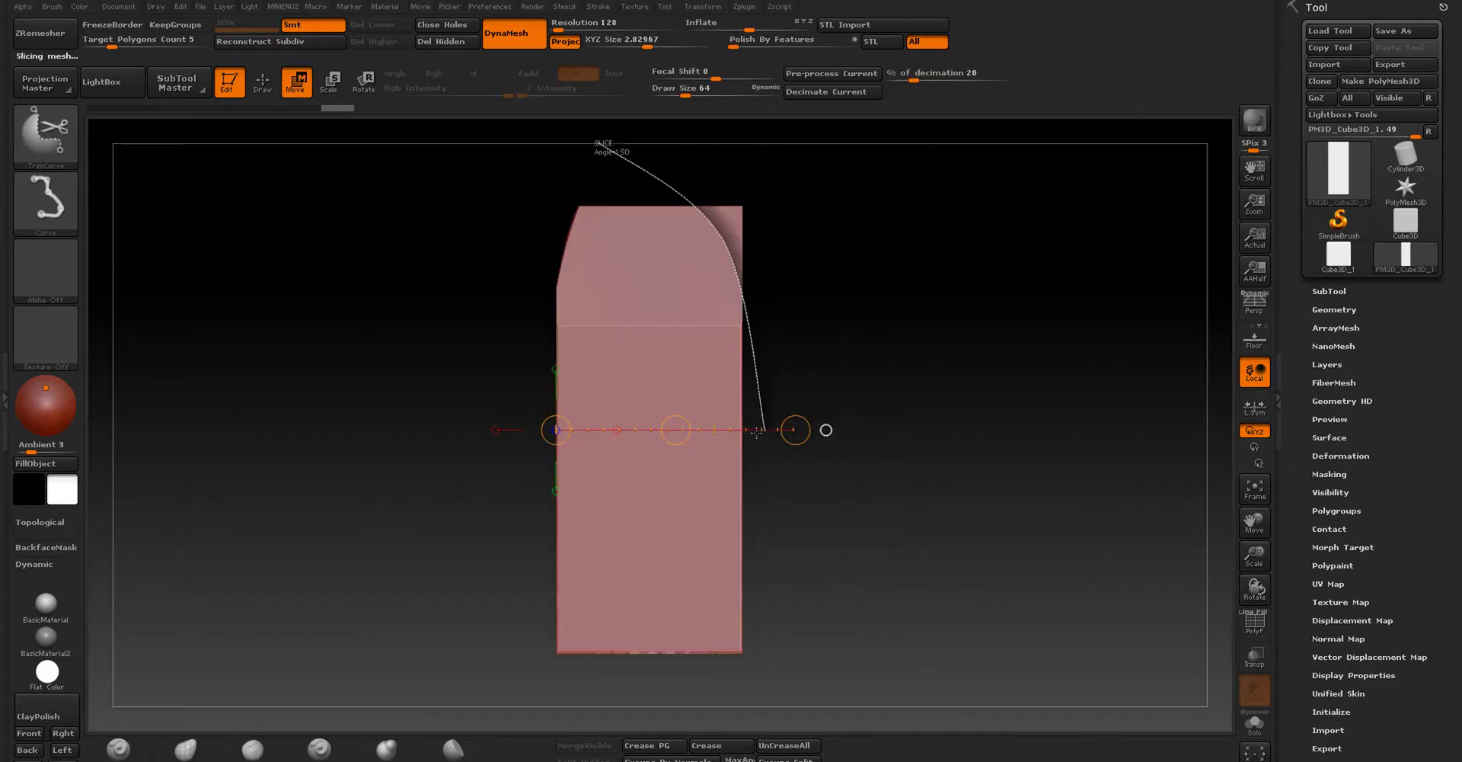
{"action": "left_click_drag", "start_coordinate": [757, 432], "coordinate": [758, 430], "text": "ctrl+shift"}
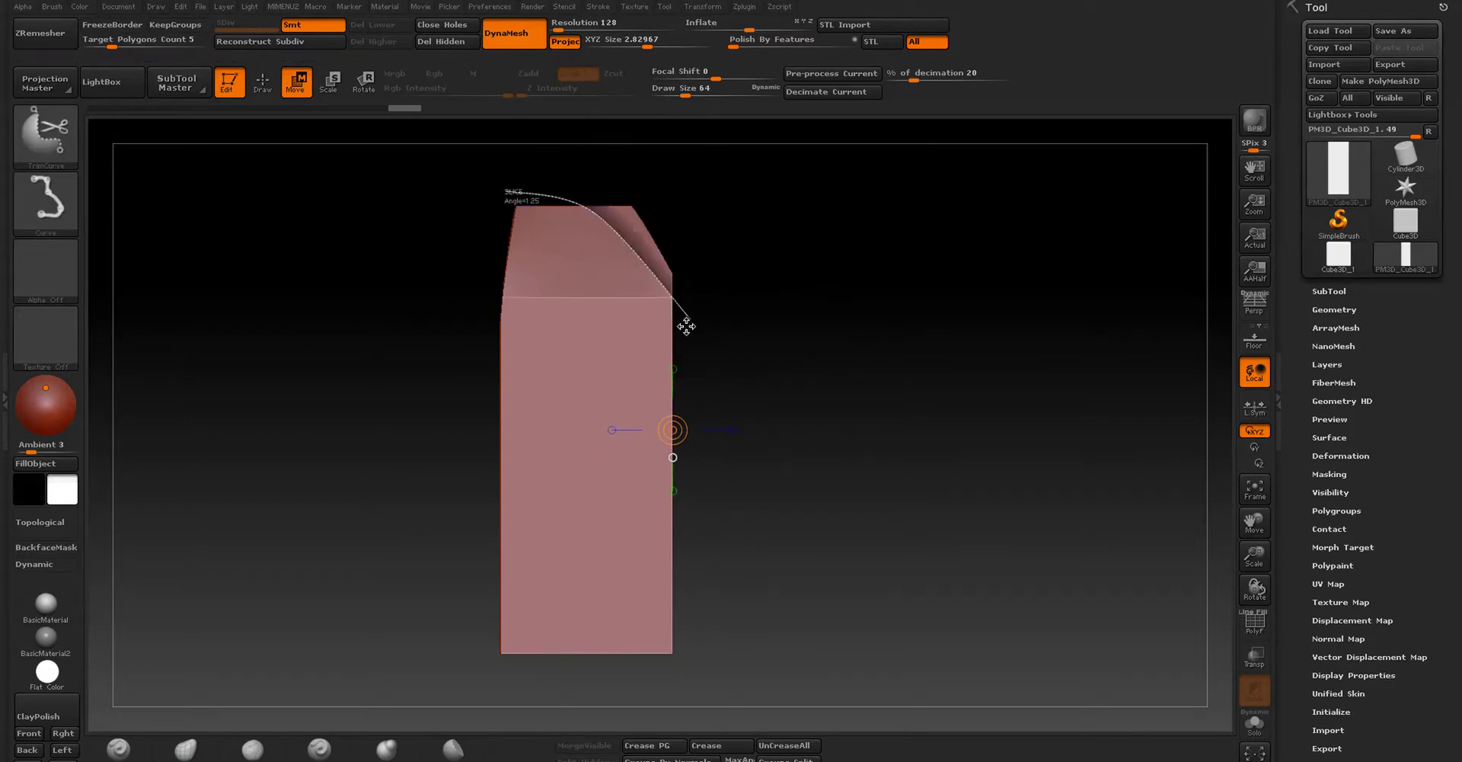
{"action": "left_click_drag", "start_coordinate": [686, 326], "coordinate": [688, 325], "text": "ctrl+shift"}
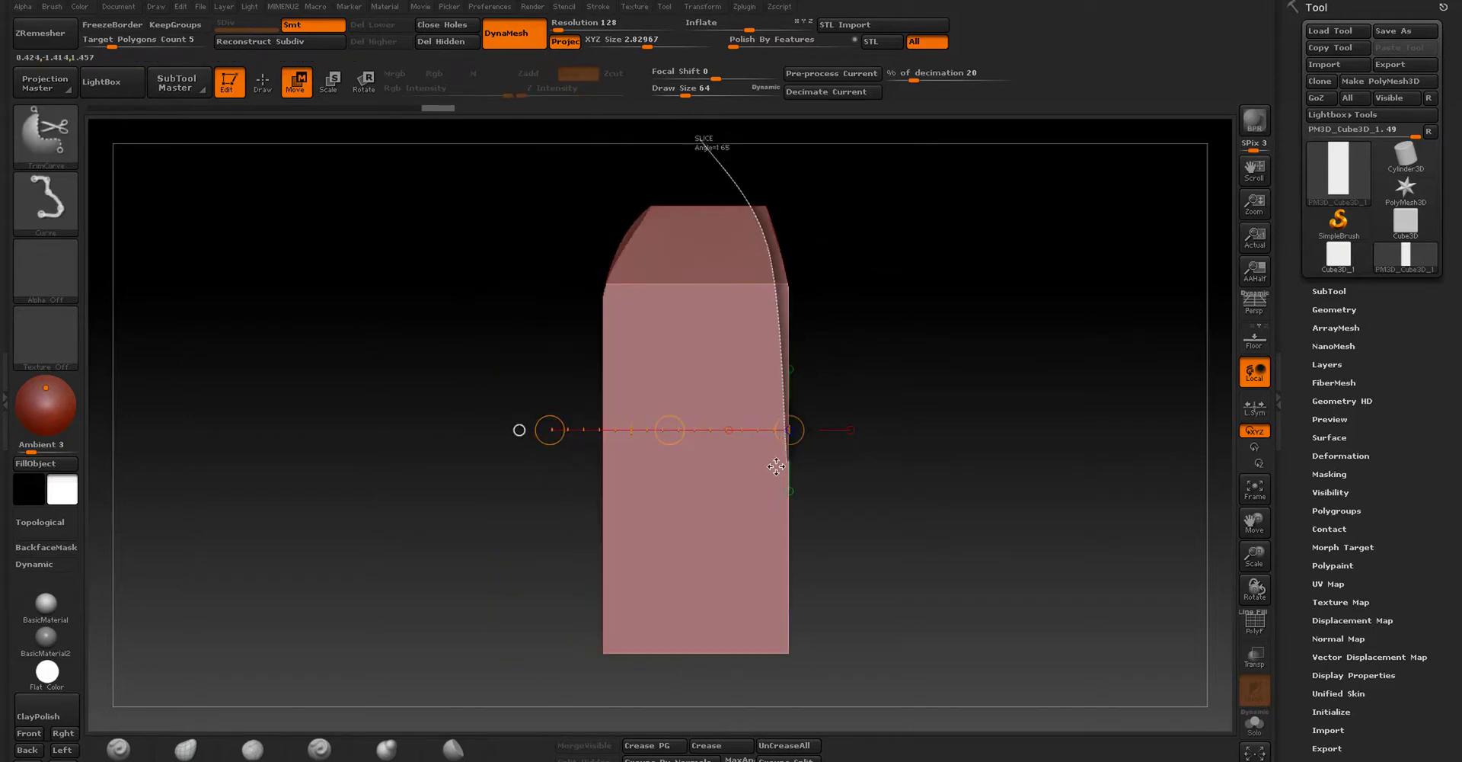
{"action": "left_click_drag", "start_coordinate": [784, 484], "coordinate": [786, 482], "text": "ctrl+shift"}
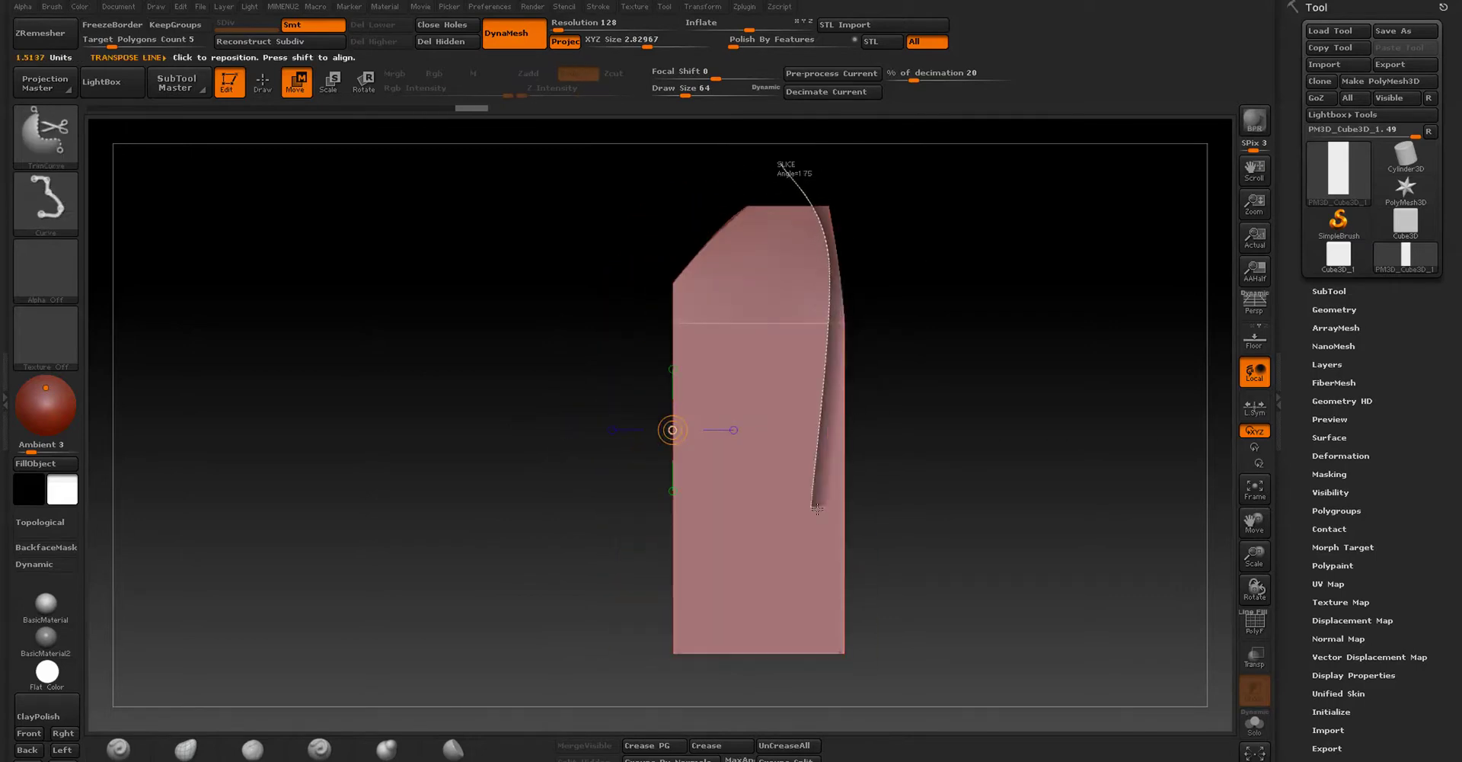
{"action": "left_click_drag", "start_coordinate": [870, 494], "coordinate": [872, 493], "text": "ctrl+shift"}
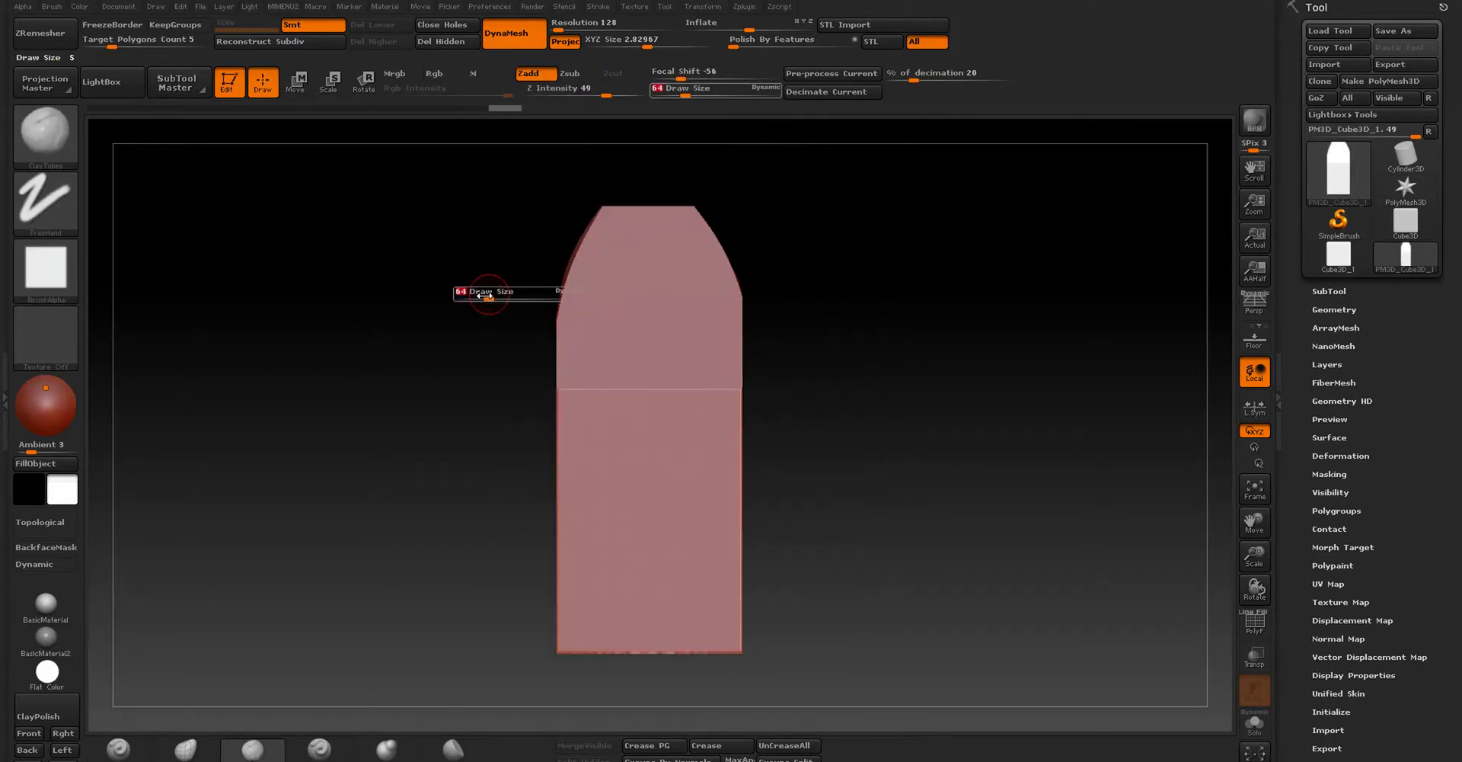
Step: Enlarge the brush and carve chiselled rock detail across the block's faces while rotating it
{"action": "key", "text": "space"}
{"action": "left_click_drag", "start_coordinate": [681, 386], "coordinate": [560, 330]}
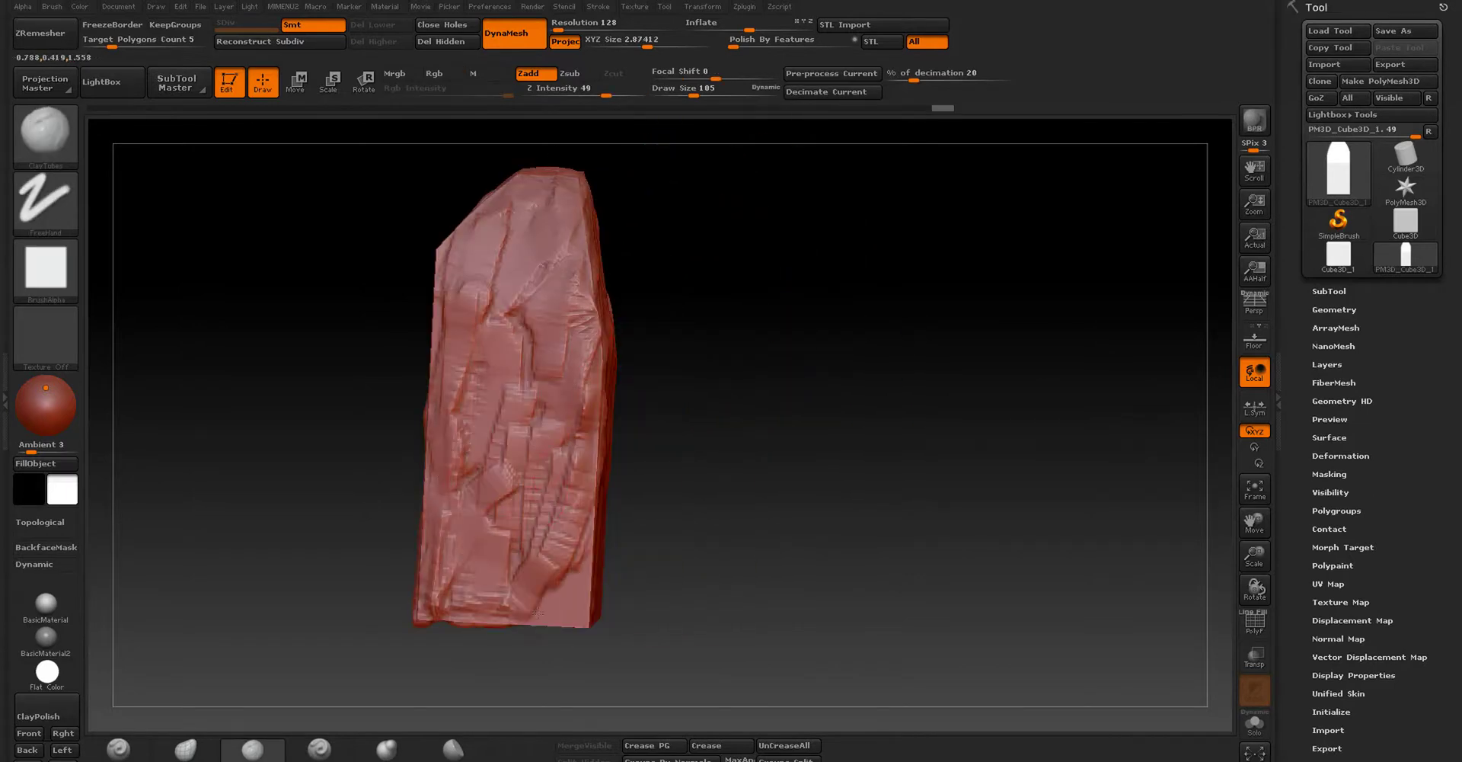
{"action": "mouse_move", "coordinate": [538, 612]}
{"action": "left_mouse_down"}
{"action": "mouse_move", "coordinate": [733, 431]}
{"action": "mouse_move", "coordinate": [601, 272]}
{"action": "mouse_move", "coordinate": [667, 272]}
{"action": "left_mouse_up"}
{"action": "left_click_drag", "start_coordinate": [784, 259], "coordinate": [832, 300]}
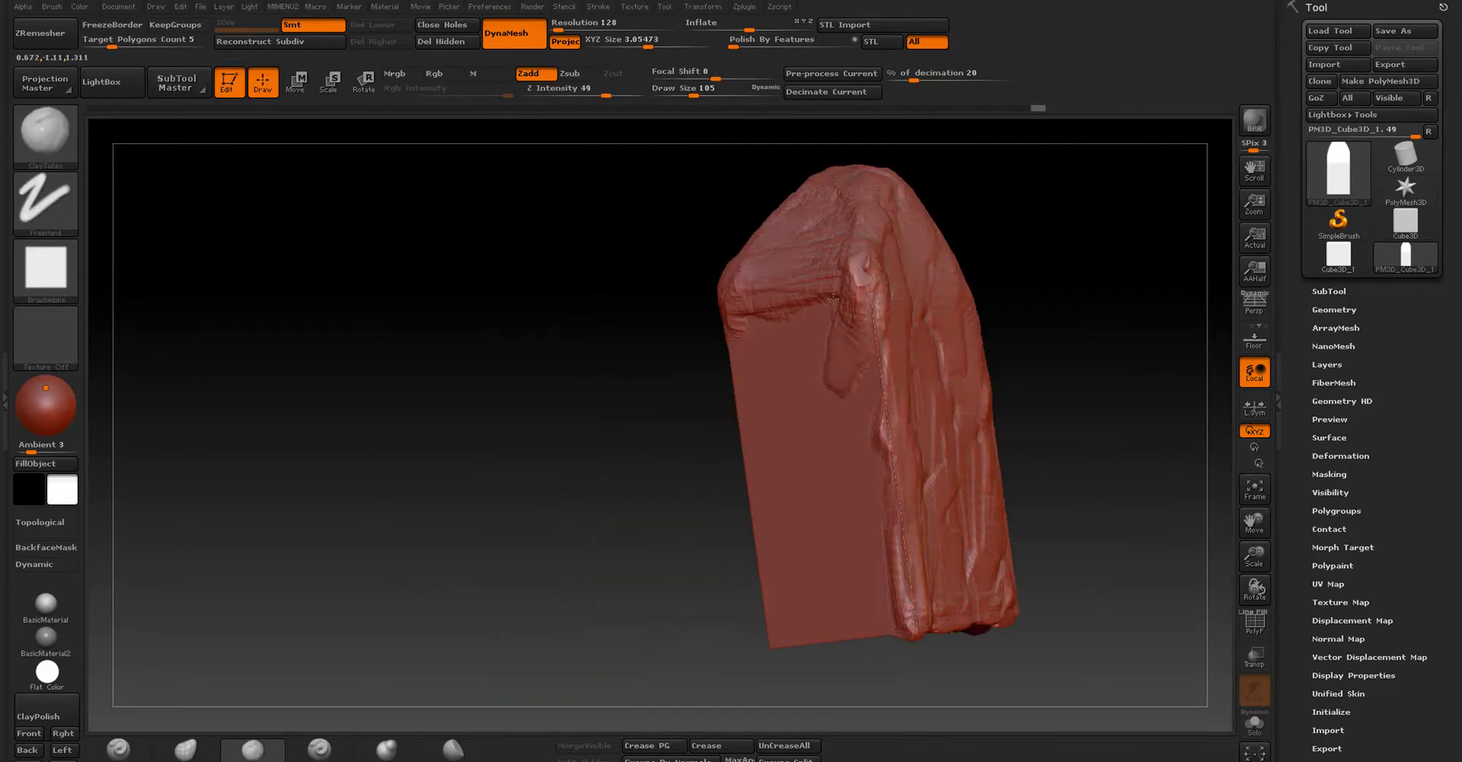
{"action": "left_click_drag", "start_coordinate": [813, 585], "coordinate": [830, 373]}
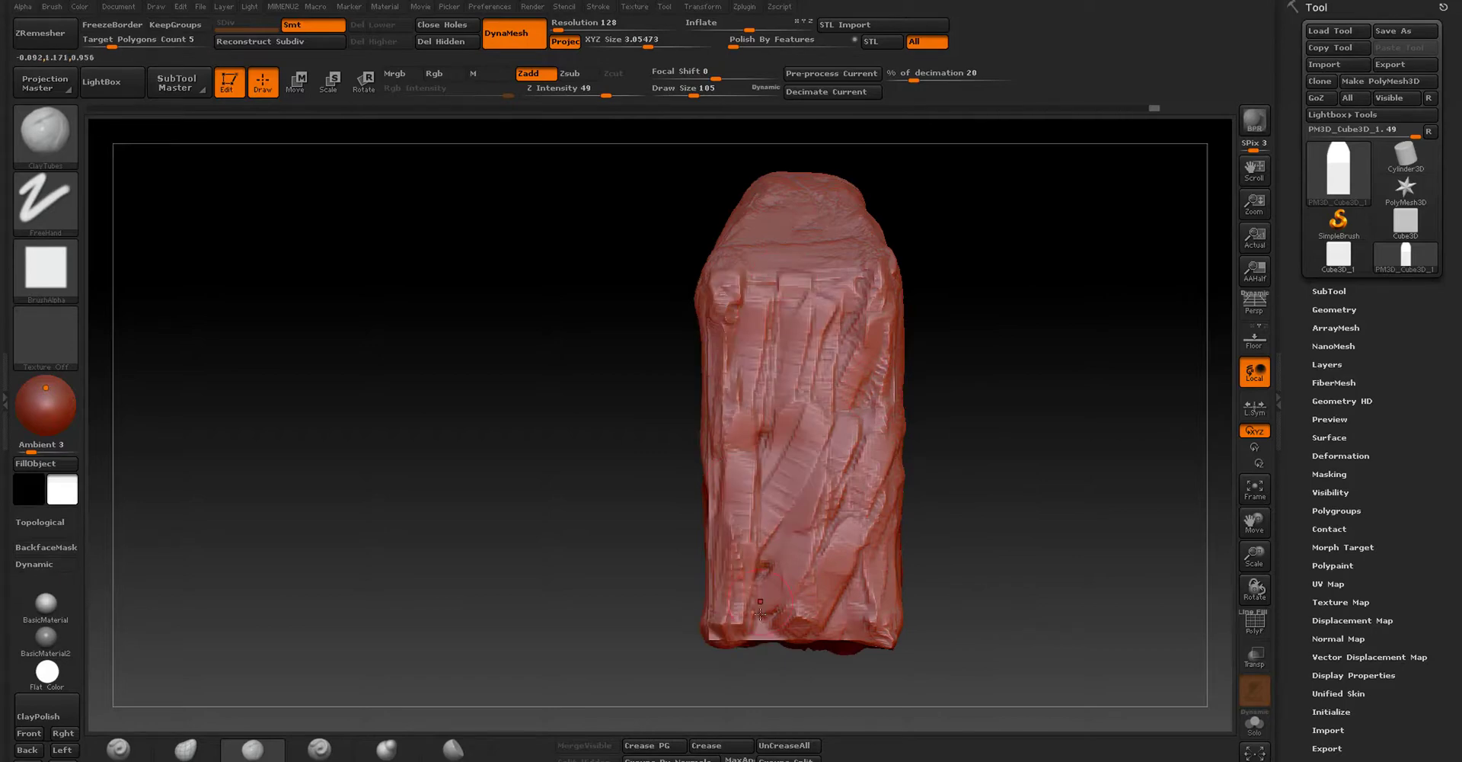
{"action": "left_click_drag", "start_coordinate": [722, 394], "coordinate": [638, 505]}
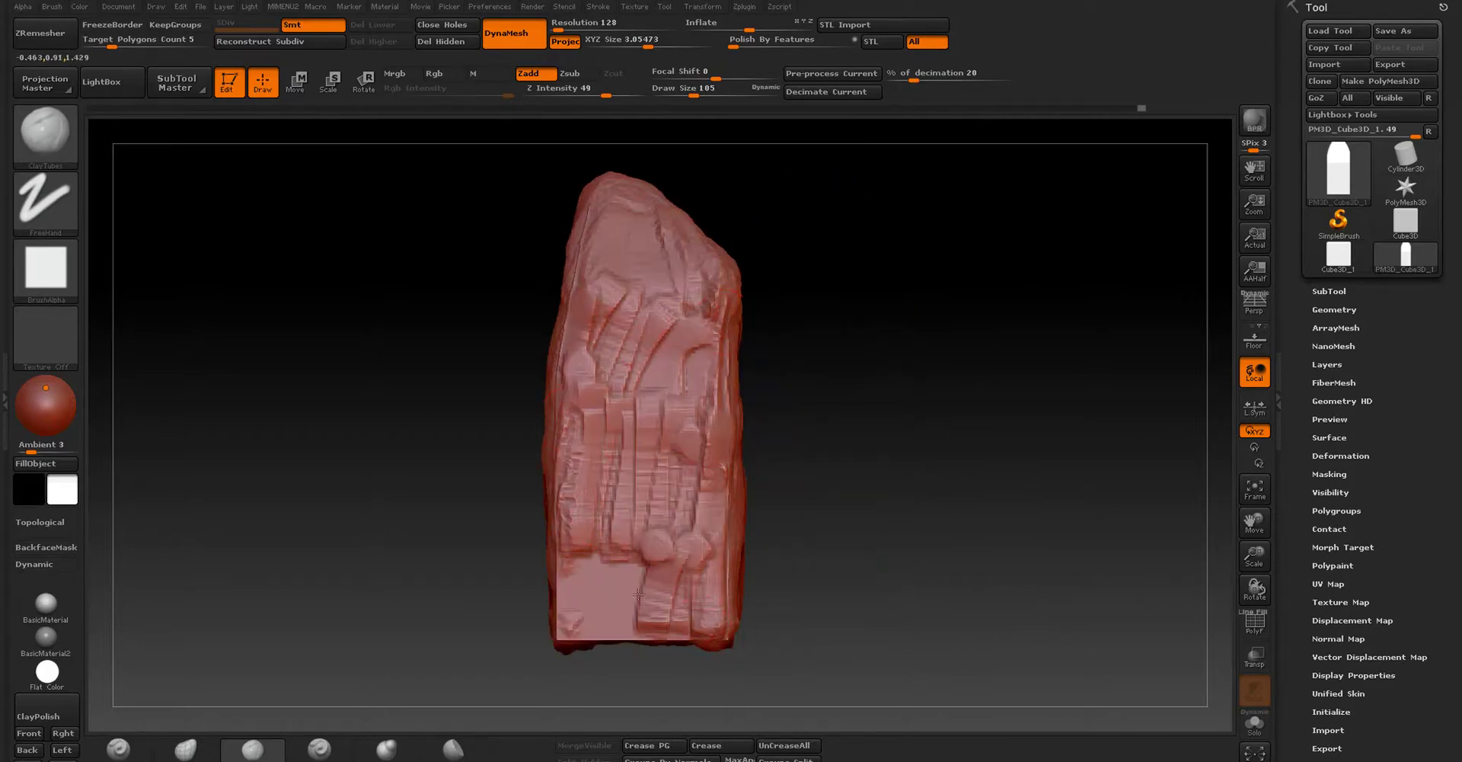
{"action": "left_click_drag", "start_coordinate": [569, 647], "coordinate": [610, 609]}
Step: Switch to the TrimDynamic brush and flatten an area on the stone's face
{"action": "key", "text": "b"}
{"action": "key", "text": "t"}
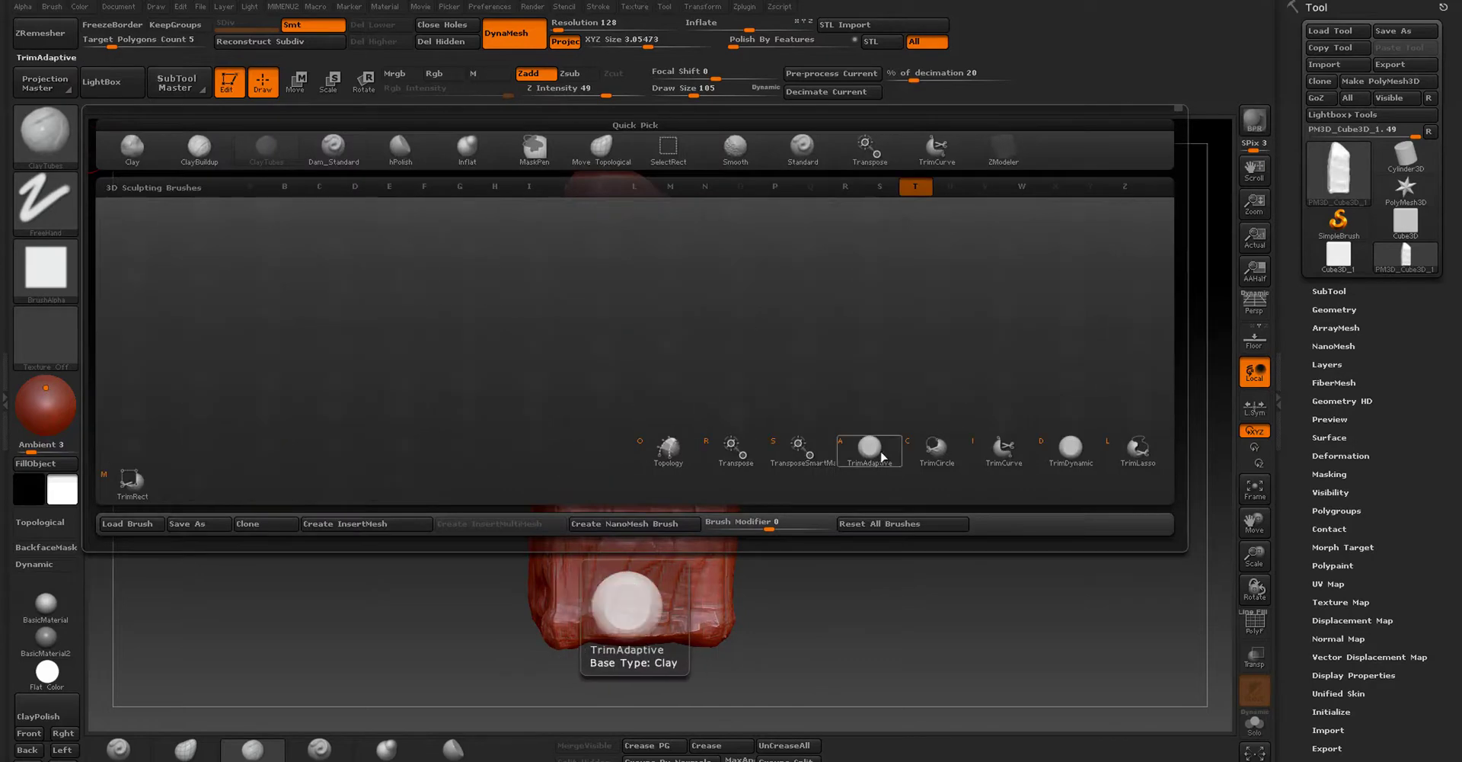
{"action": "key", "text": "d"}
{"action": "key", "text": "space"}
{"action": "mouse_move", "coordinate": [896, 342]}
{"action": "left_mouse_down"}
{"action": "mouse_move", "coordinate": [849, 248]}
{"action": "mouse_move", "coordinate": [581, 353]}
{"action": "mouse_move", "coordinate": [637, 343]}
{"action": "mouse_move", "coordinate": [693, 400]}
{"action": "left_mouse_up"}
Step: Turn the stone upright and smooth its surface into broad planar faces
{"action": "mouse_move", "coordinate": [544, 457]}
{"action": "left_mouse_down"}
{"action": "mouse_move", "coordinate": [443, 326]}
{"action": "mouse_move", "coordinate": [431, 525]}
{"action": "left_mouse_up"}
{"action": "left_click_drag", "start_coordinate": [198, 414], "coordinate": [553, 466]}
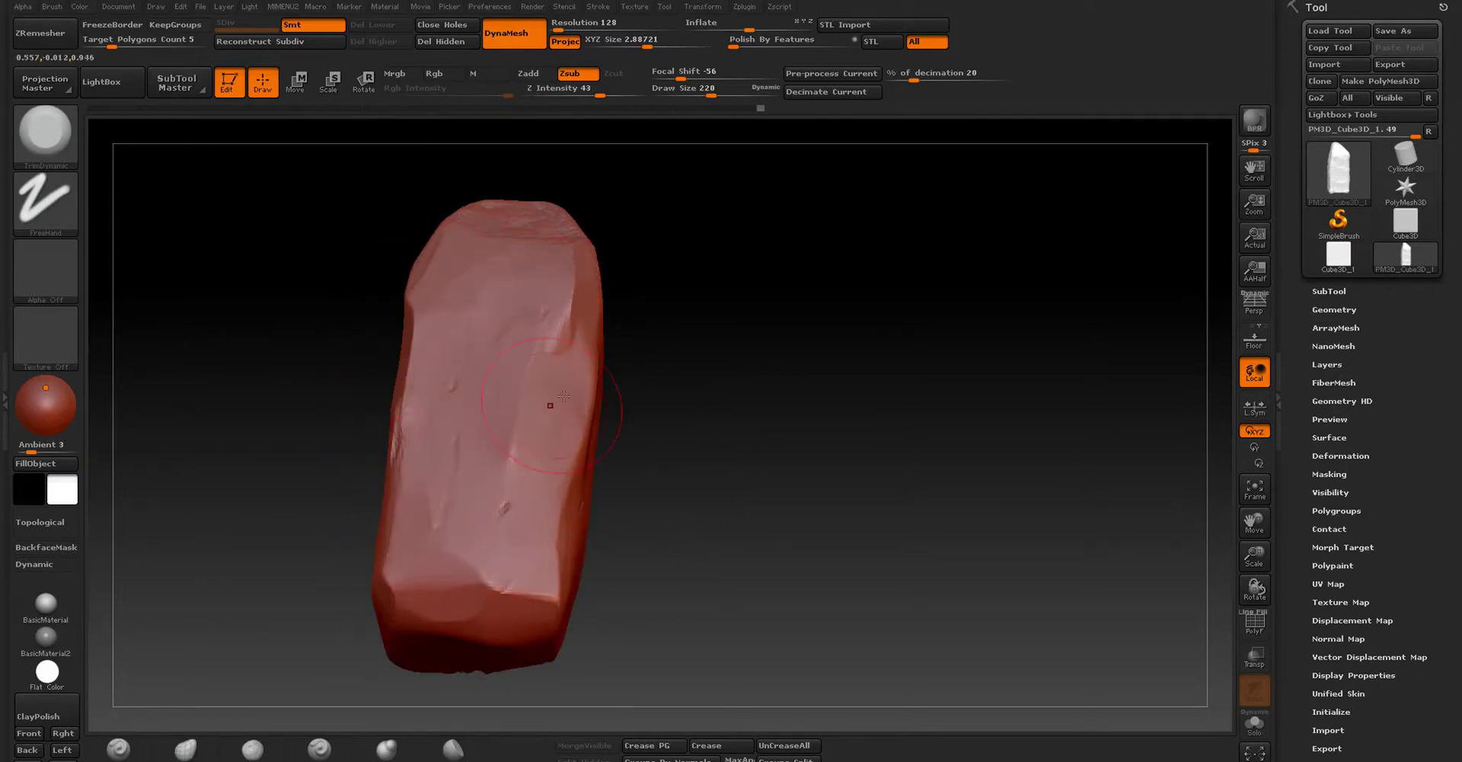
{"action": "mouse_move", "coordinate": [564, 396]}
{"action": "left_mouse_down"}
{"action": "mouse_move", "coordinate": [620, 287]}
{"action": "mouse_move", "coordinate": [774, 415]}
{"action": "mouse_move", "coordinate": [555, 489]}
{"action": "mouse_move", "coordinate": [543, 528]}
{"action": "left_mouse_up"}
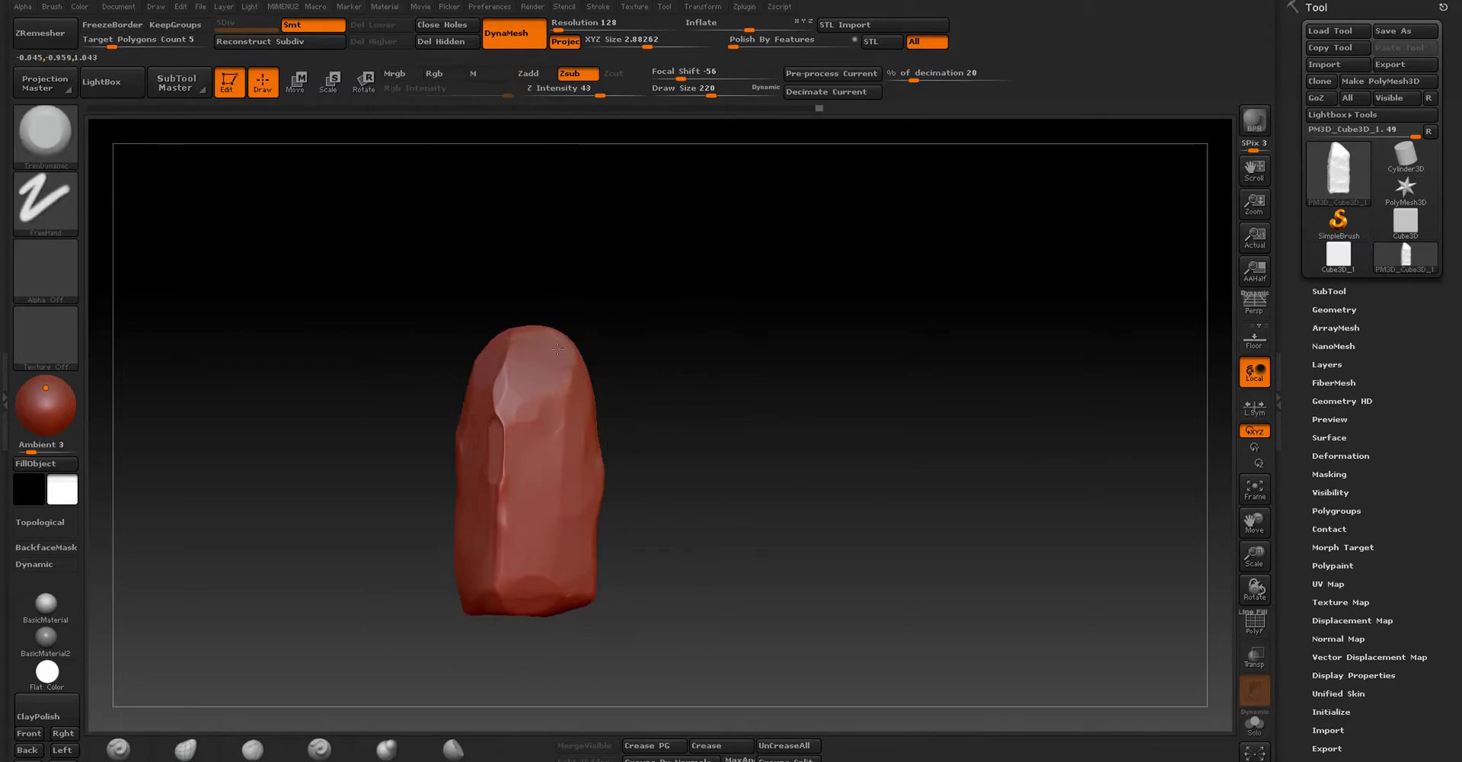
{"action": "left_click_drag", "start_coordinate": [554, 404], "coordinate": [747, 376]}
Step: Browse the LightBox ZBrush > ZBrushes folder
{"action": "left_click", "coordinate": [119, 89]}
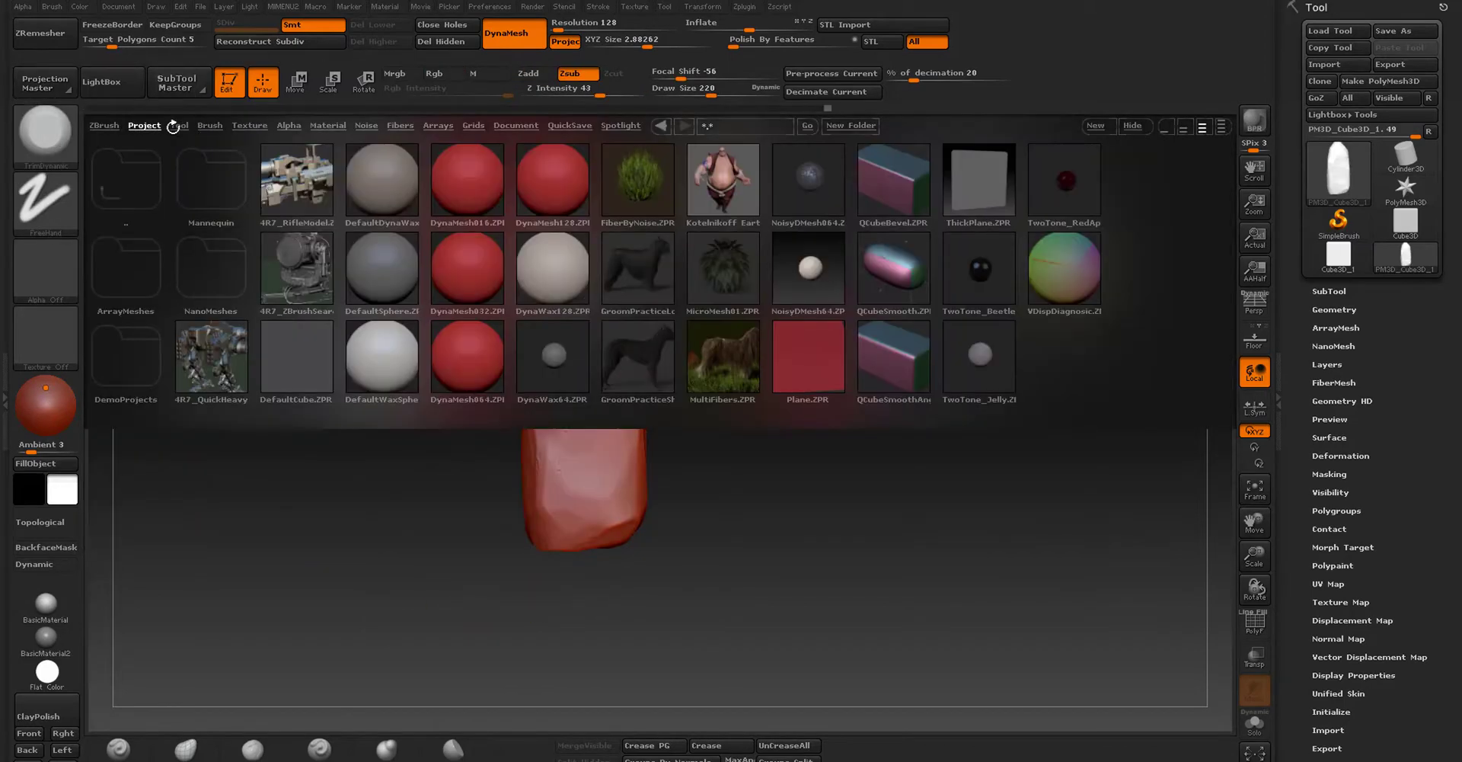
{"action": "left_click", "coordinate": [104, 126]}
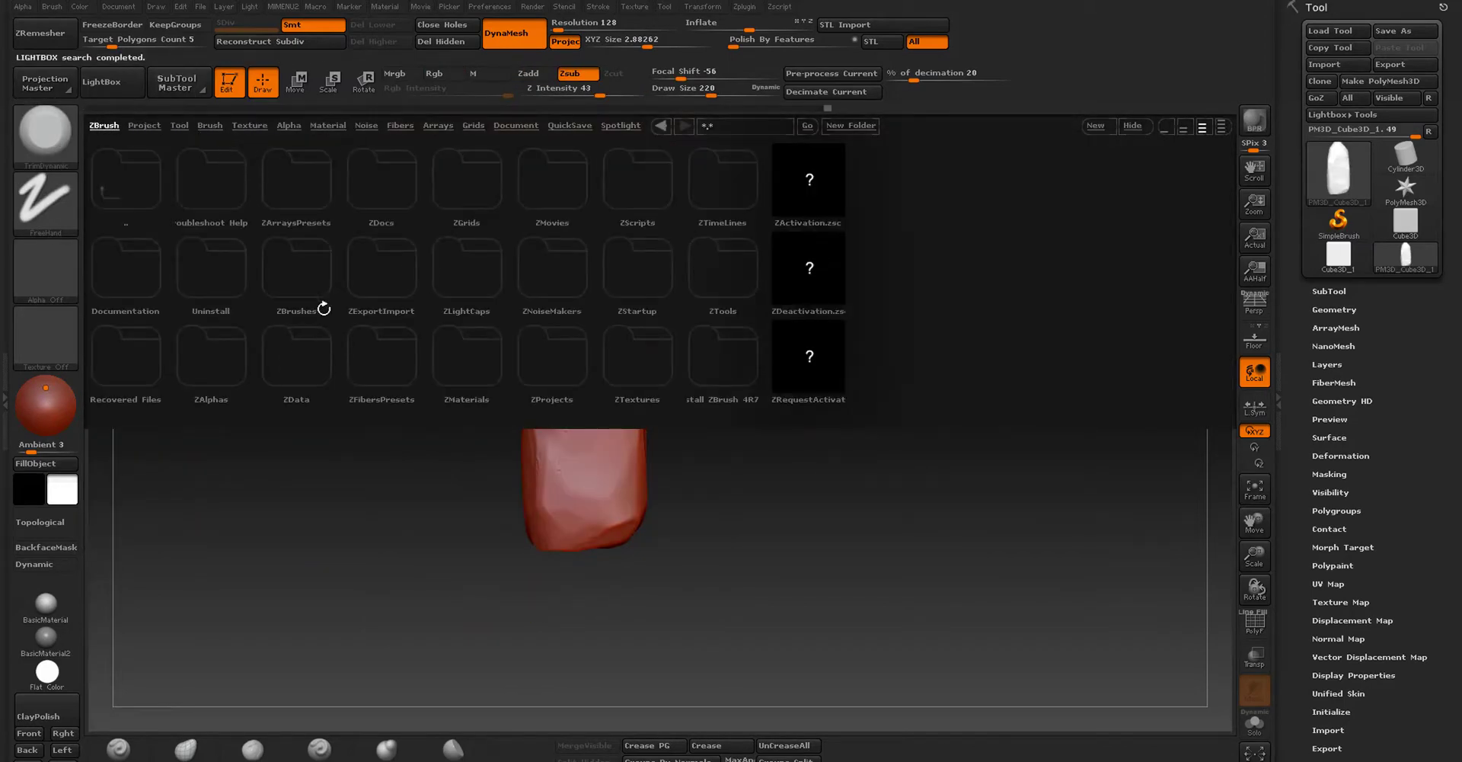
{"action": "left_click", "coordinate": [324, 308]}
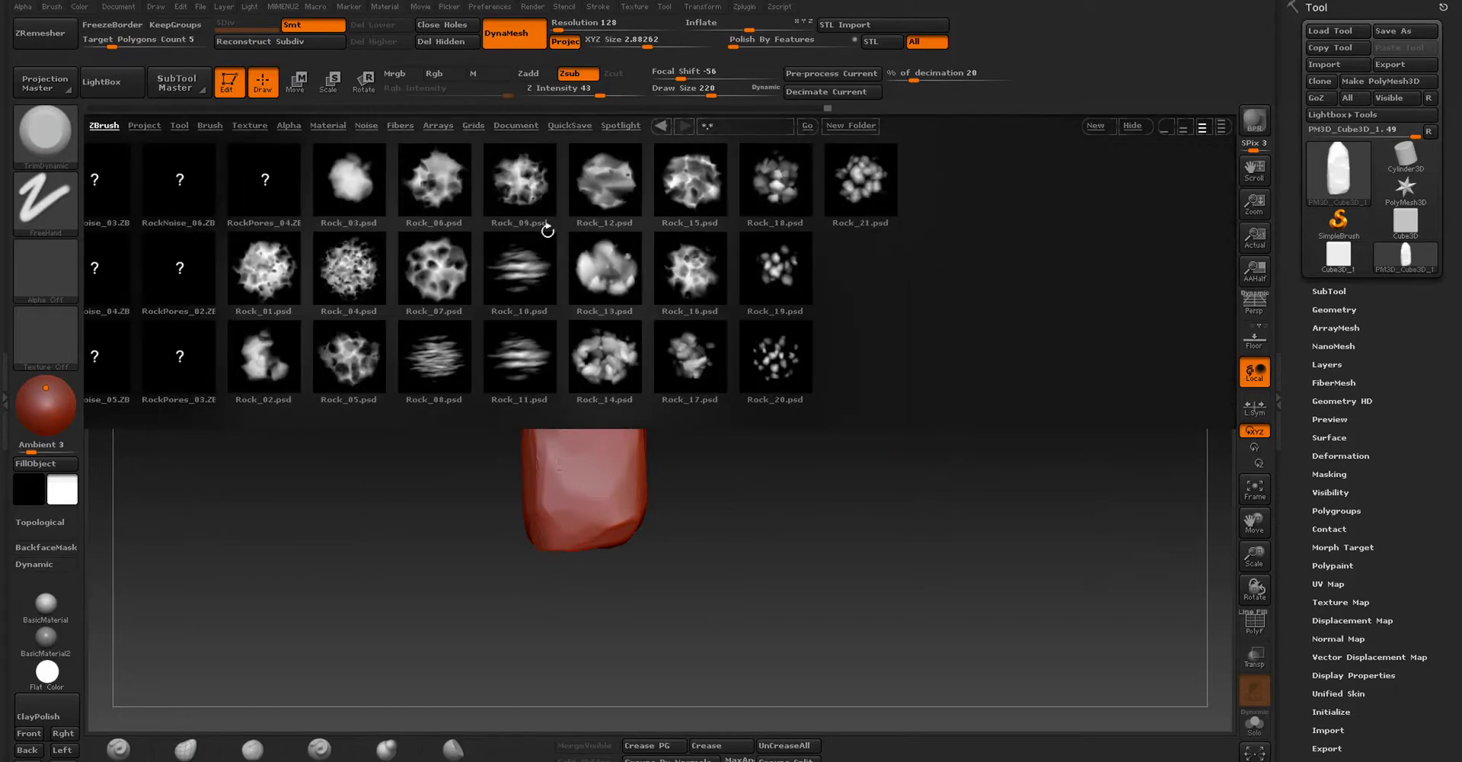
Step: Select the Standard brush, load a rock alpha and set the stroke to DragRect
{"action": "key", "text": "b"}
{"action": "key", "text": "s"}
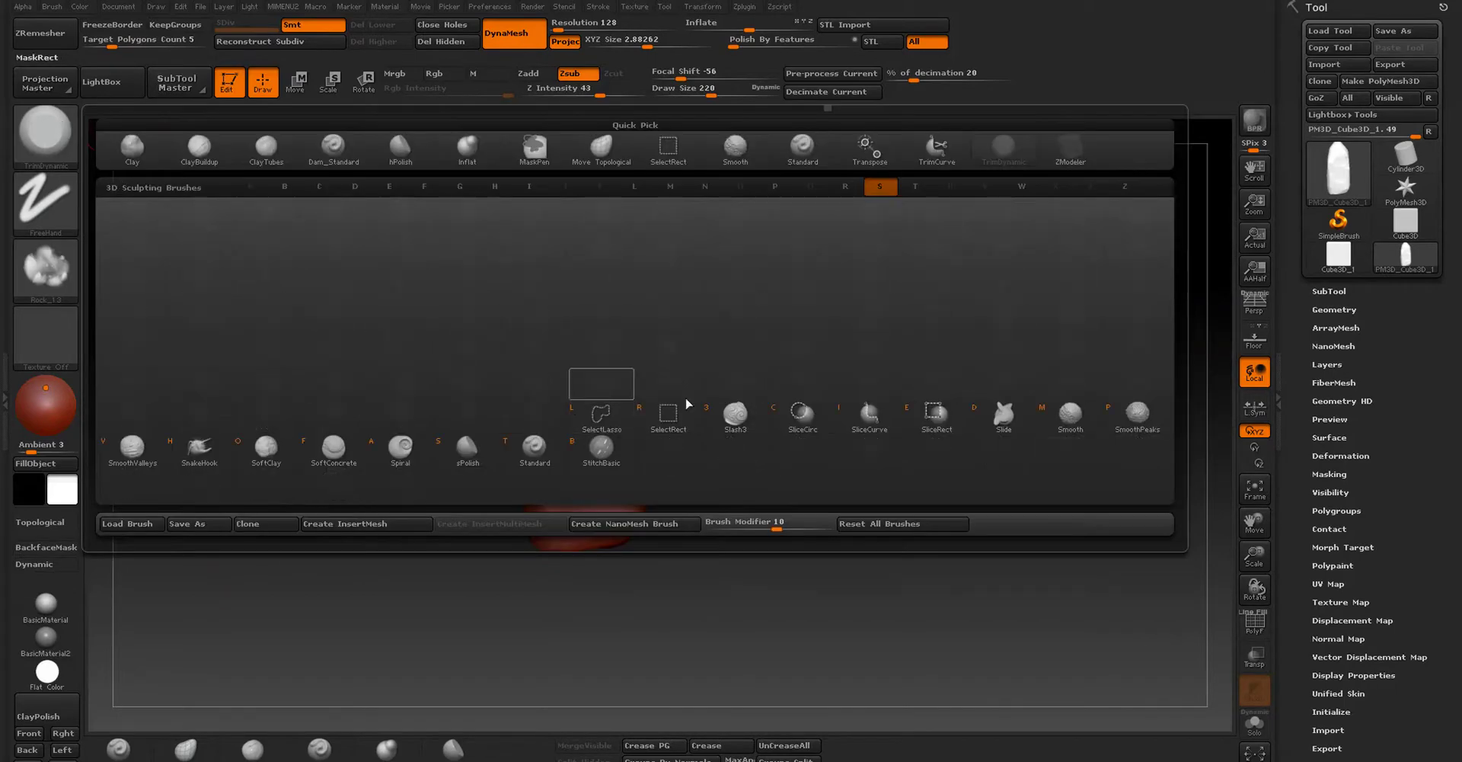
{"action": "key", "text": "t"}
{"action": "left_click", "coordinate": [135, 94]}
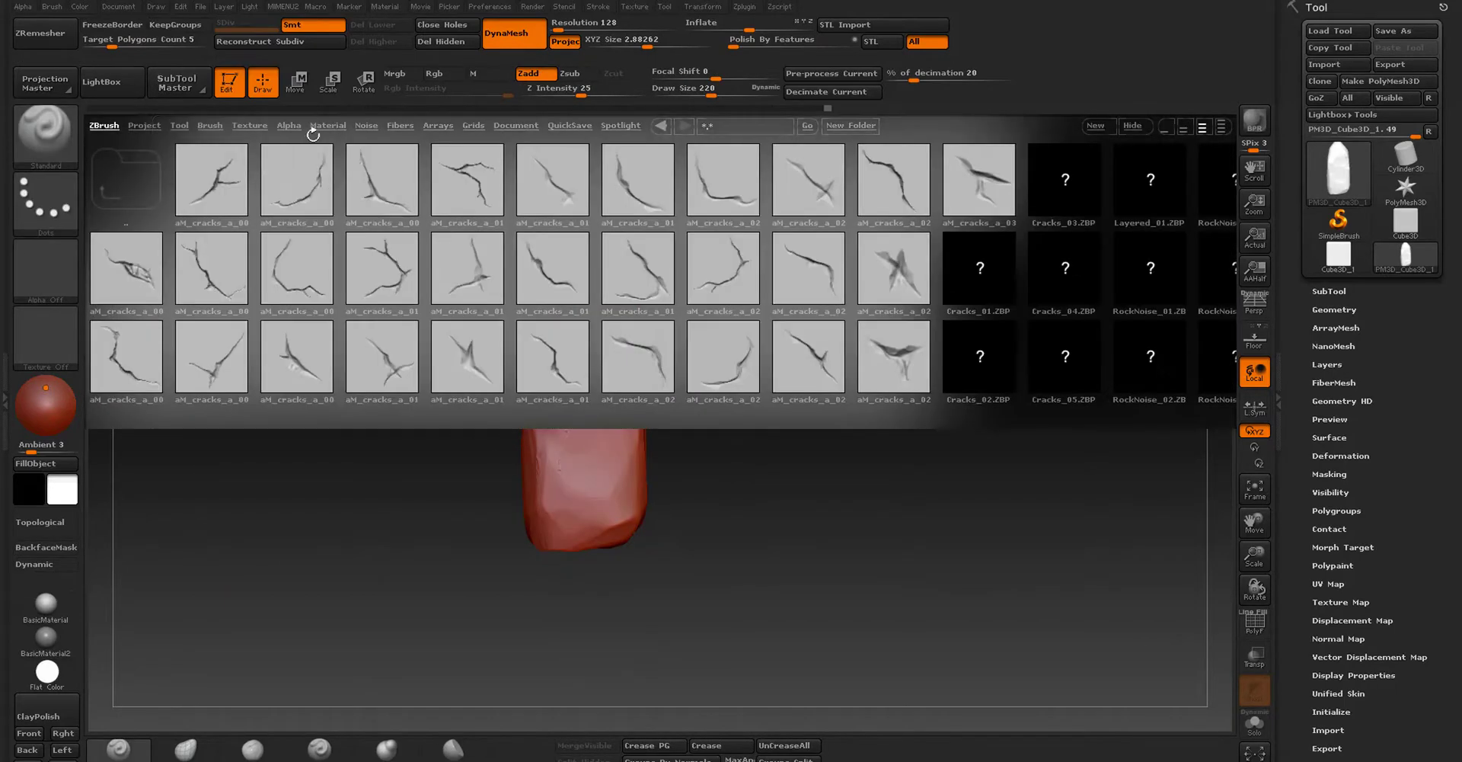
{"action": "left_click", "coordinate": [135, 94]}
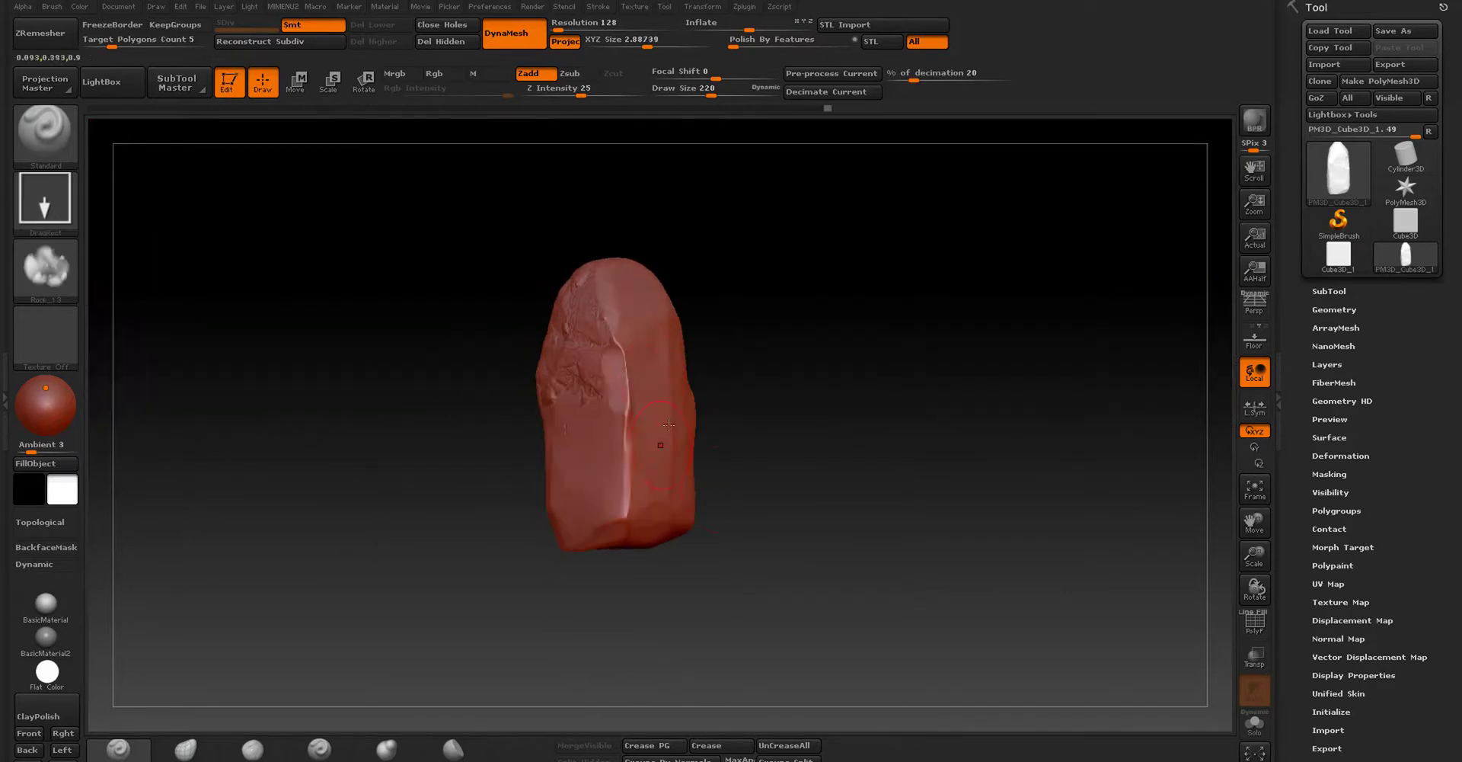
Step: Stamp rock-alpha texture onto the stone's faces, toggling the PolyF wireframe to inspect the mesh
{"action": "mouse_move", "coordinate": [588, 409]}
{"action": "left_mouse_down"}
{"action": "mouse_move", "coordinate": [754, 441]}
{"action": "mouse_move", "coordinate": [768, 387]}
{"action": "left_mouse_up"}
{"action": "mouse_move", "coordinate": [809, 343]}
{"action": "left_mouse_down", "text": "alt"}
{"action": "mouse_move", "coordinate": [872, 118]}
{"action": "mouse_move", "coordinate": [816, 114]}
{"action": "mouse_move", "coordinate": [627, 368]}
{"action": "mouse_move", "coordinate": [633, 238]}
{"action": "left_mouse_up", "text": "alt"}
{"action": "key", "text": "f"}
{"action": "key", "text": "shift+f"}
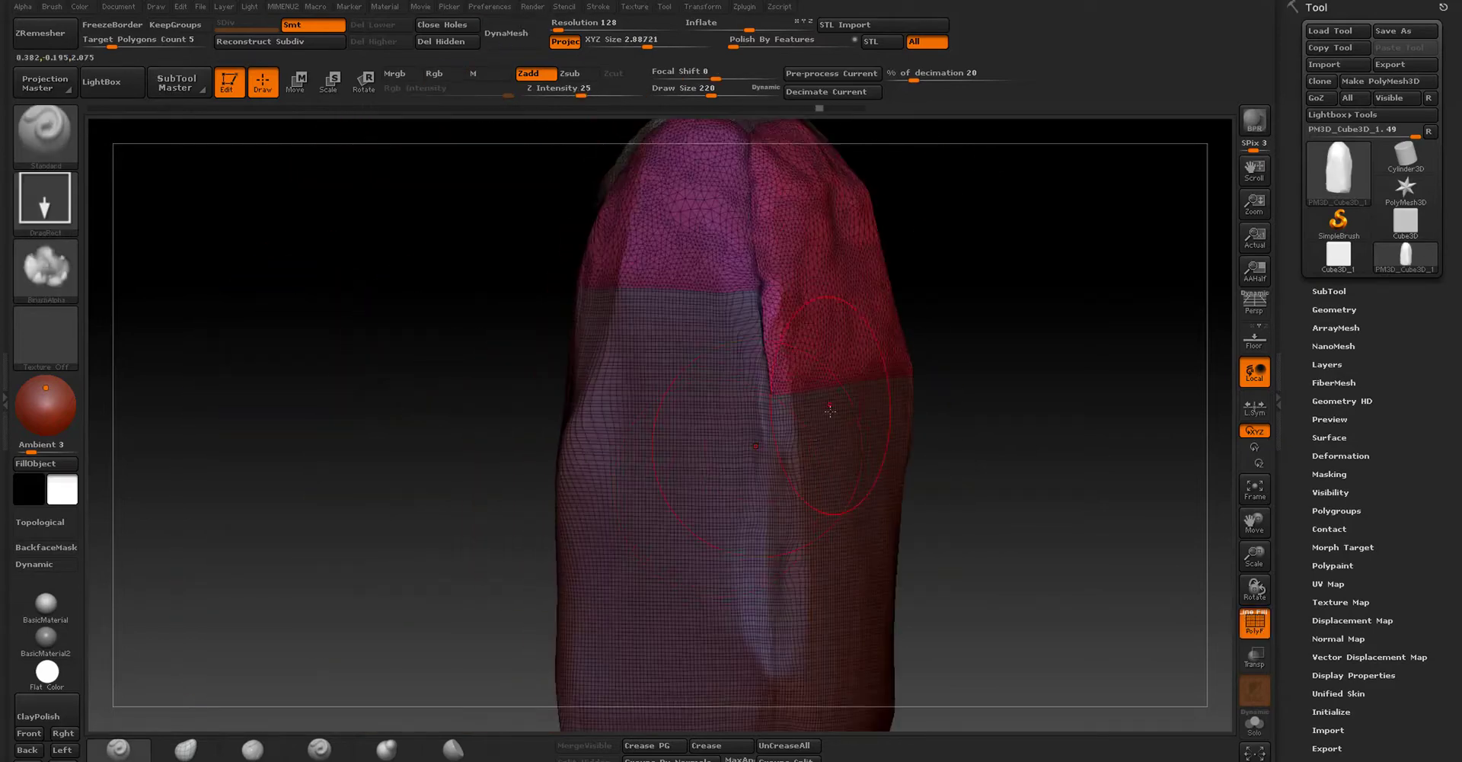
{"action": "key", "text": "shift+f"}
{"action": "right_click_drag", "start_coordinate": [935, 277], "coordinate": [898, 285], "text": "ctrl"}
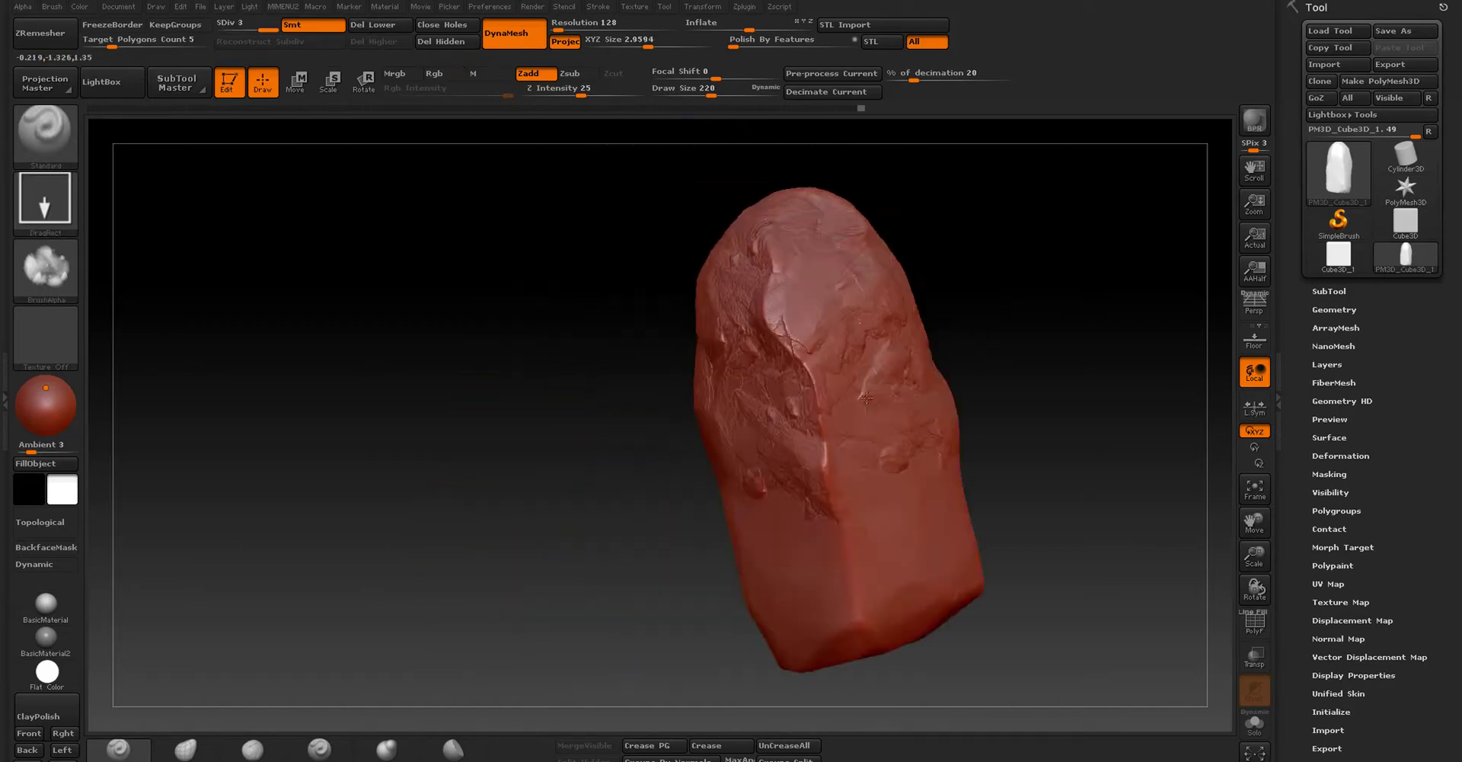
Step: Open the sculpted rock model from LightBox and rotate it to inspect its sides
{"action": "left_click", "coordinate": [47, 282]}
{"action": "left_click", "coordinate": [671, 517]}
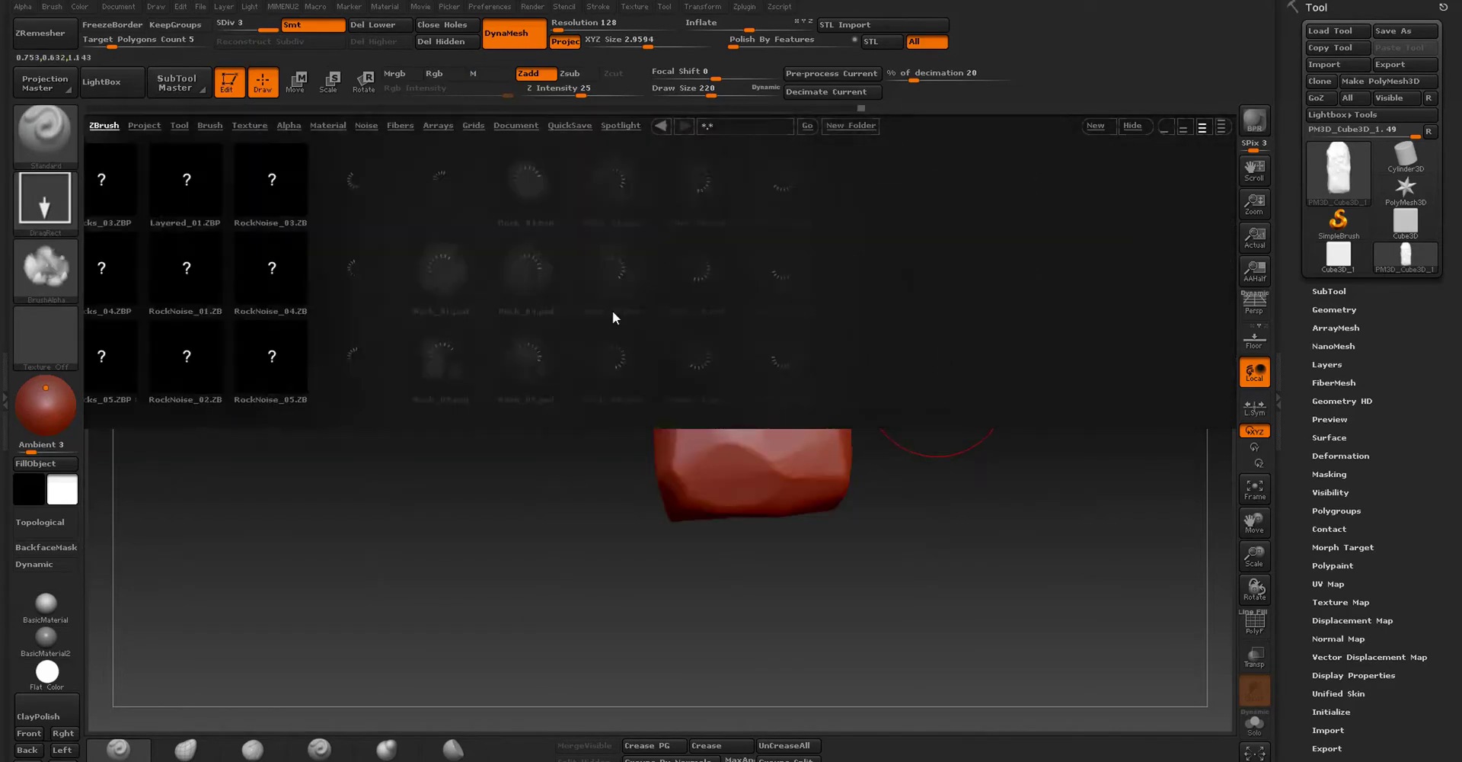
{"action": "double_click", "coordinate": [537, 180]}
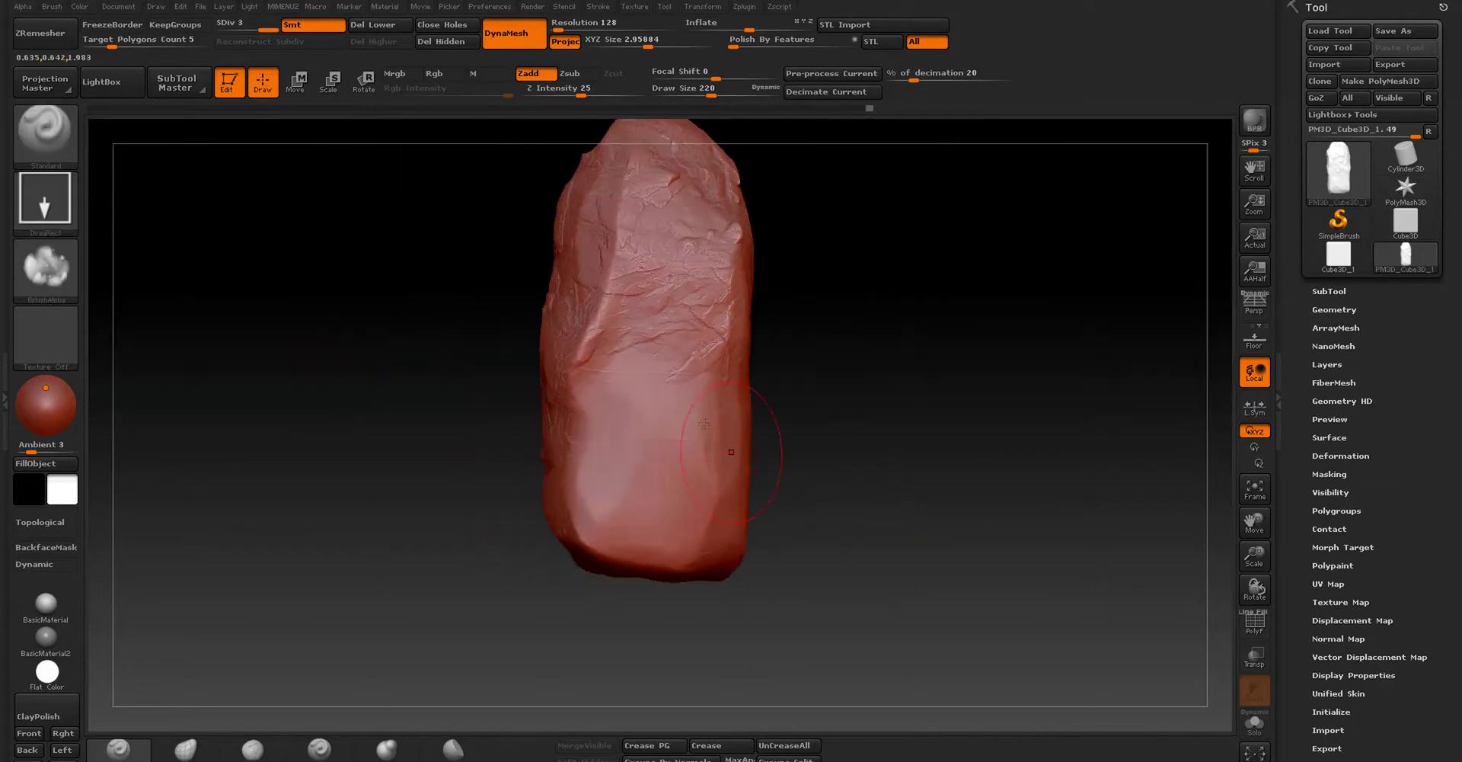
{"action": "right_click_drag", "start_coordinate": [757, 402], "coordinate": [652, 333]}
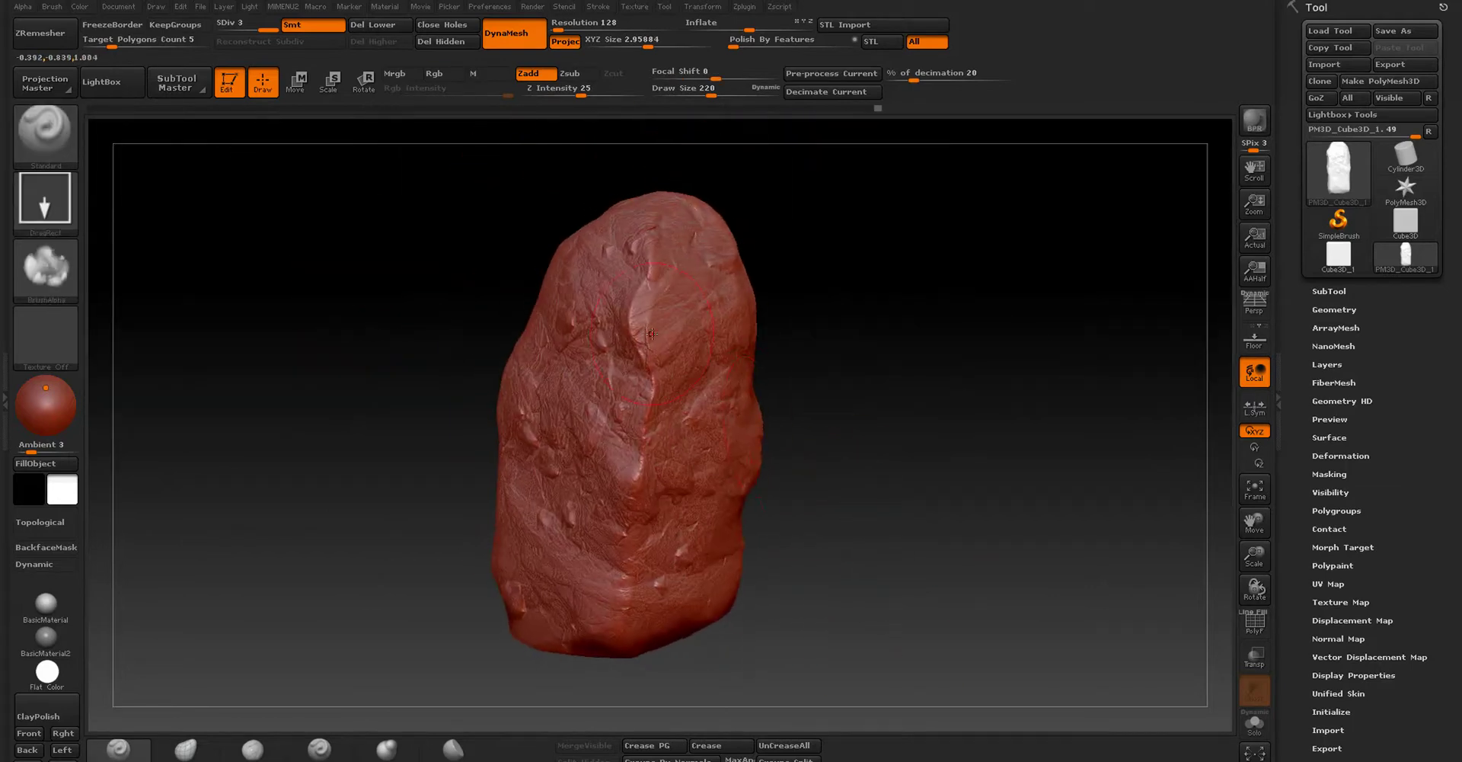
{"action": "right_click_drag", "start_coordinate": [720, 473], "coordinate": [729, 399]}
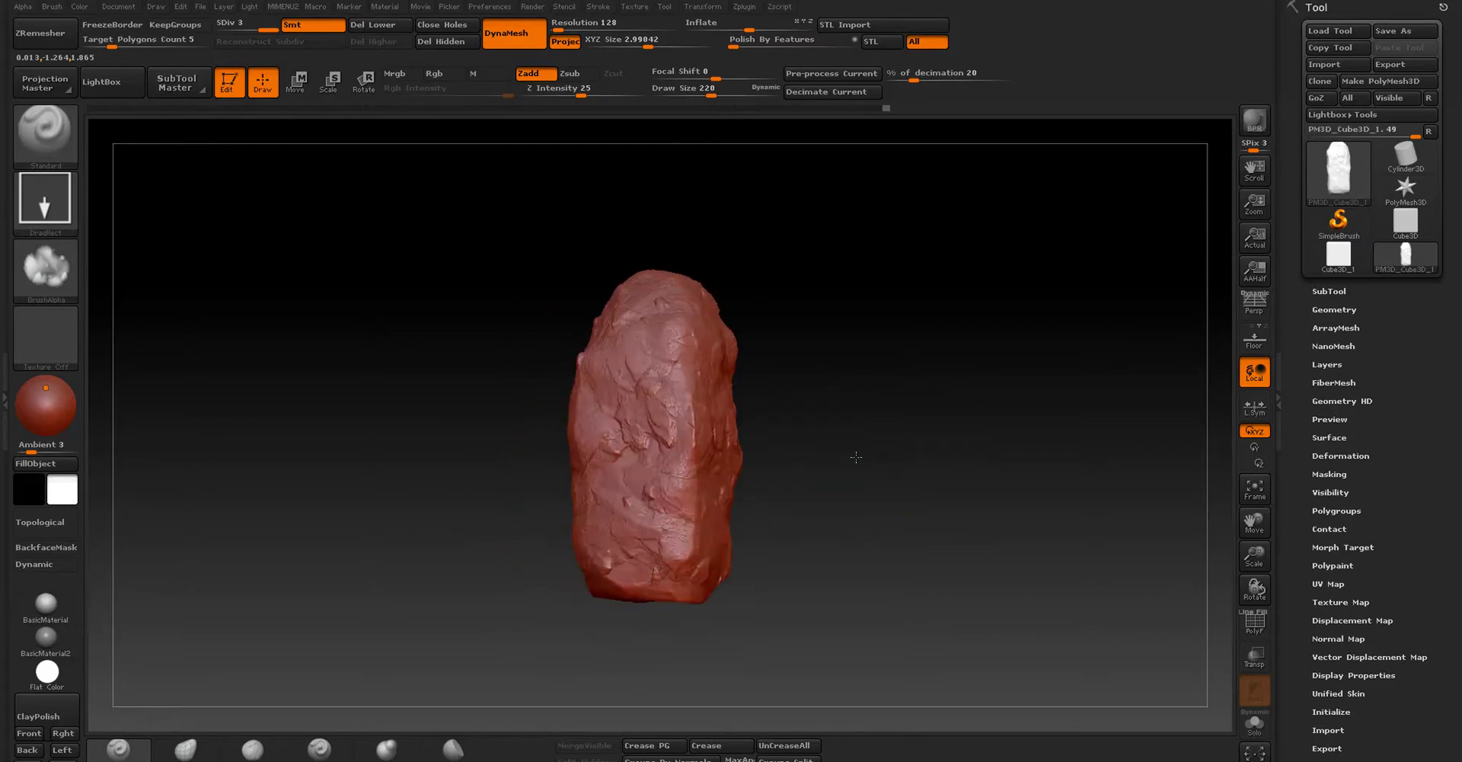
Step: Switch to the TrimDynamic brush and flatten patches on the rock while zooming around it
{"action": "key", "text": "b"}
{"action": "key", "text": "t"}
{"action": "key", "text": "d"}
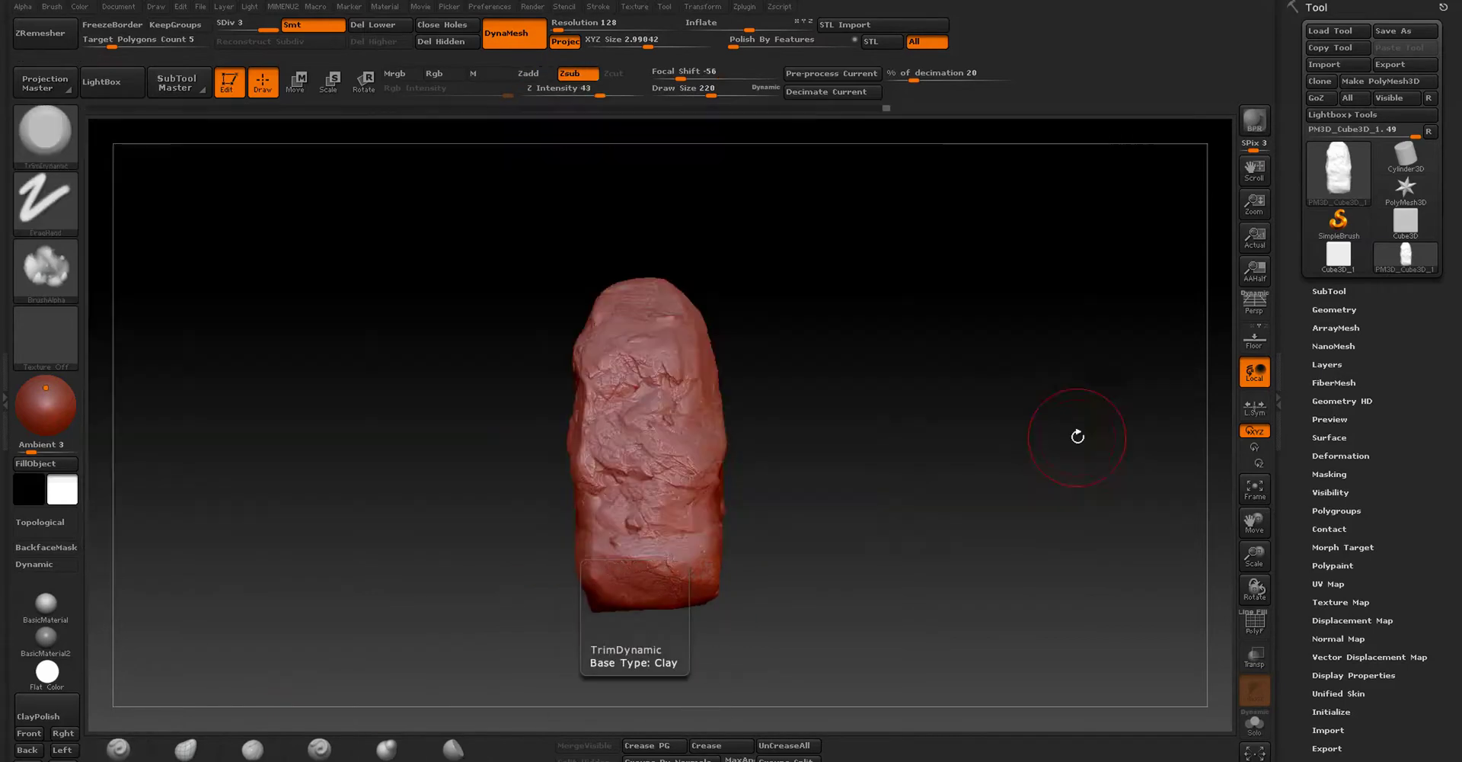
{"action": "right_click_drag", "start_coordinate": [1077, 434], "coordinate": [655, 436], "text": "alt"}
{"action": "right_click_drag", "start_coordinate": [683, 387], "coordinate": [506, 153]}
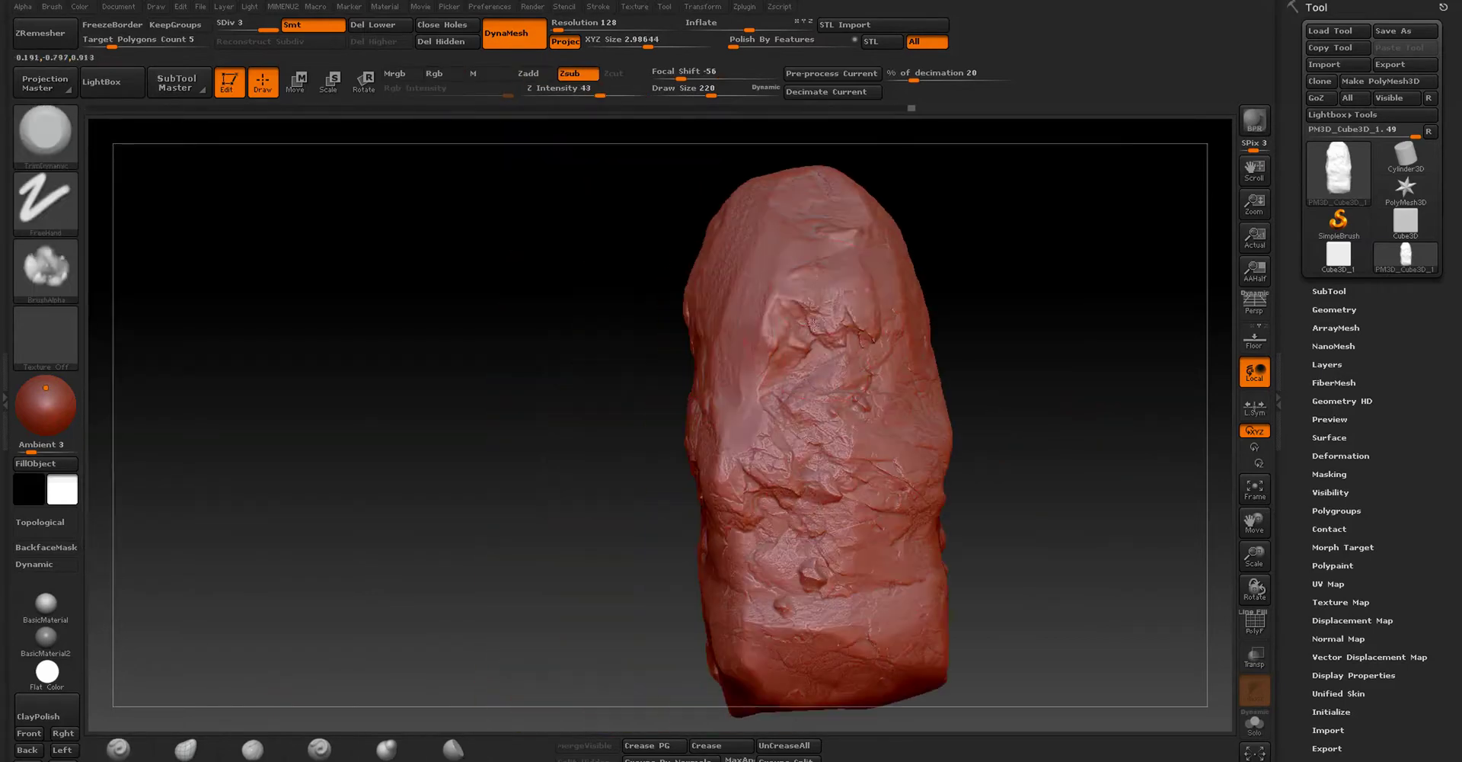
{"action": "left_click", "coordinate": [44, 143]}
Step: Pick the Standard brush and rotate the rock to line up the base cut
{"action": "key", "text": "s"}
{"action": "key", "text": "t"}
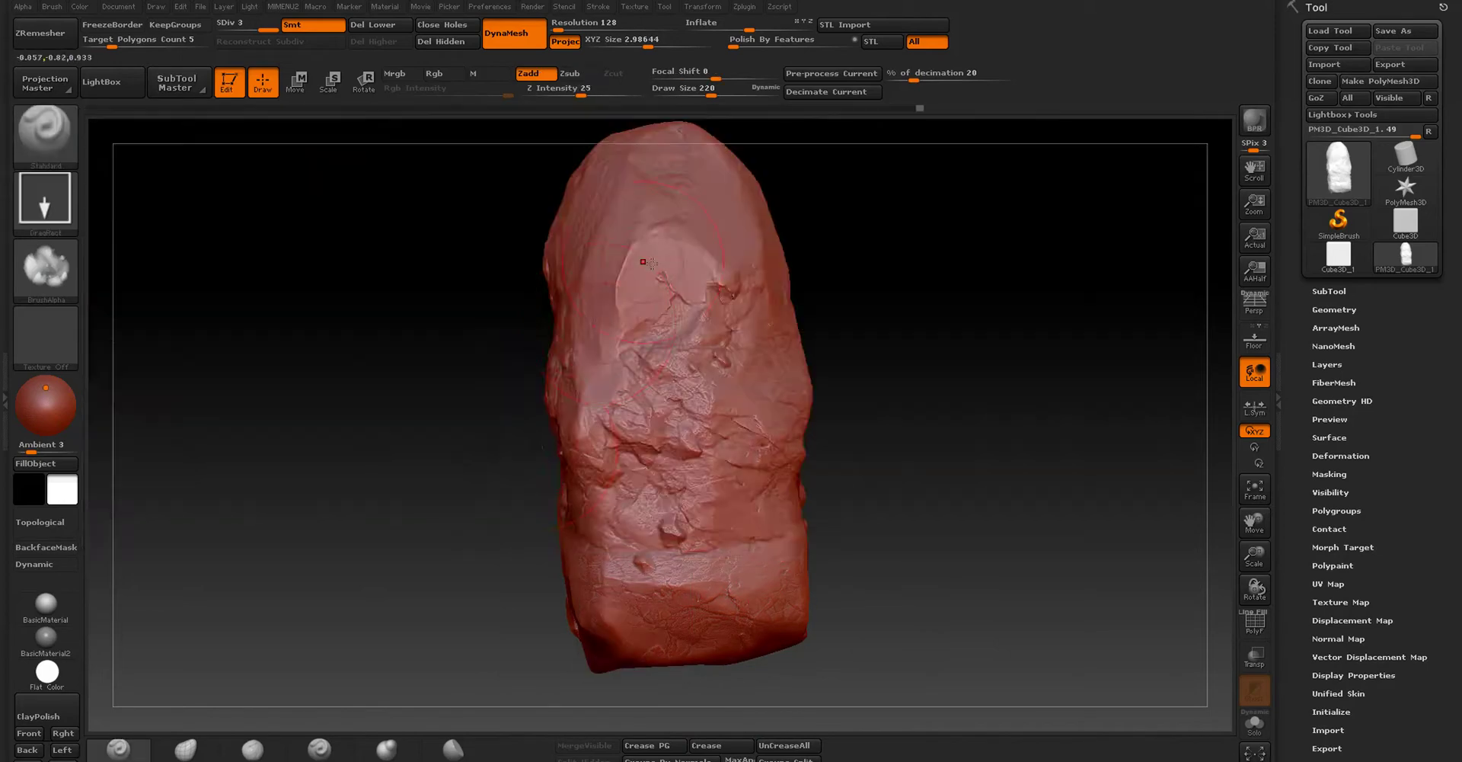
{"action": "mouse_move", "coordinate": [768, 347]}
{"action": "right_mouse_down"}
{"action": "mouse_move", "coordinate": [765, 550]}
{"action": "mouse_move", "coordinate": [1028, 423]}
{"action": "mouse_move", "coordinate": [923, 354]}
{"action": "mouse_move", "coordinate": [905, 376]}
{"action": "right_mouse_up"}
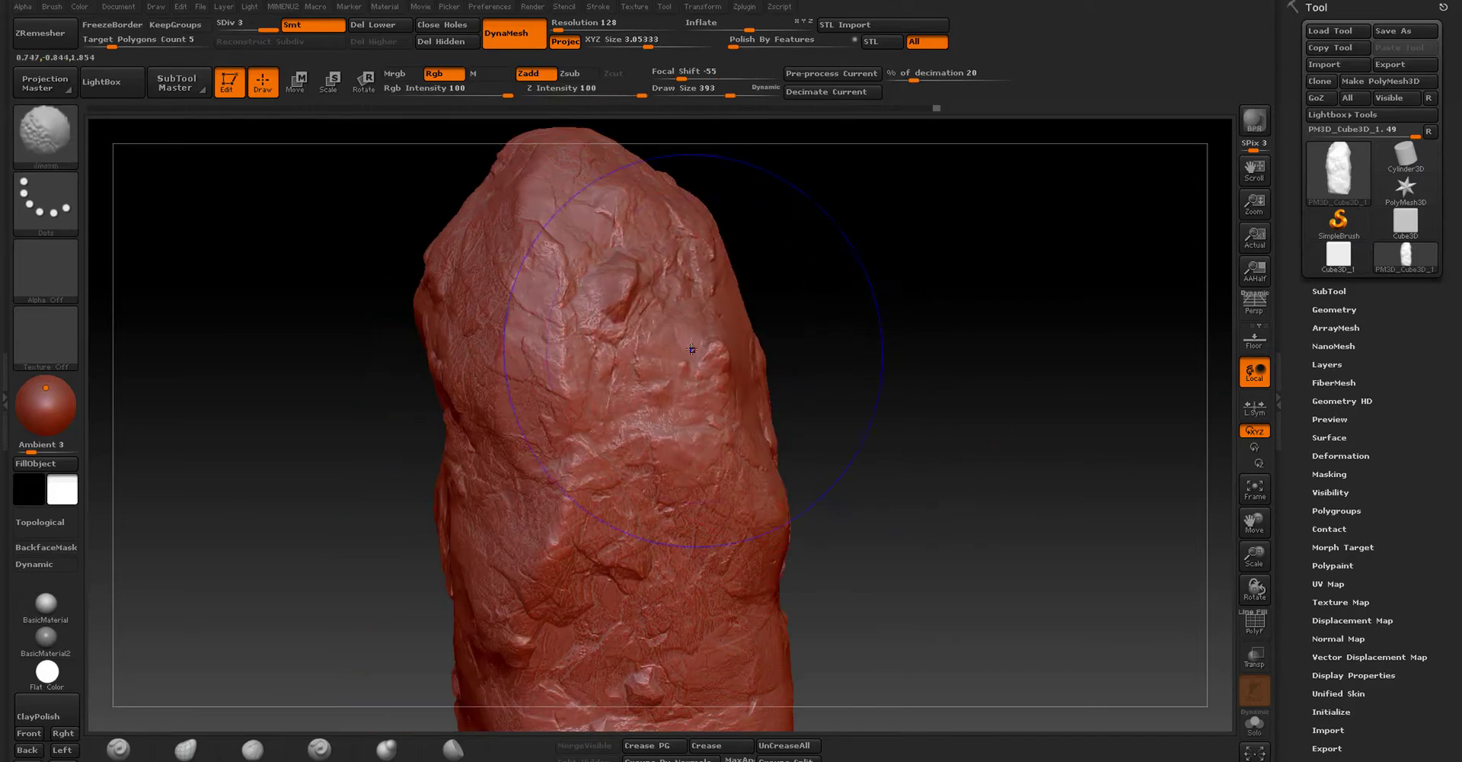
{"action": "mouse_move", "coordinate": [869, 327]}
{"action": "right_mouse_down"}
{"action": "mouse_move", "coordinate": [670, 327]}
{"action": "mouse_move", "coordinate": [875, 299]}
{"action": "mouse_move", "coordinate": [670, 336]}
{"action": "mouse_move", "coordinate": [802, 368]}
{"action": "right_mouse_up"}
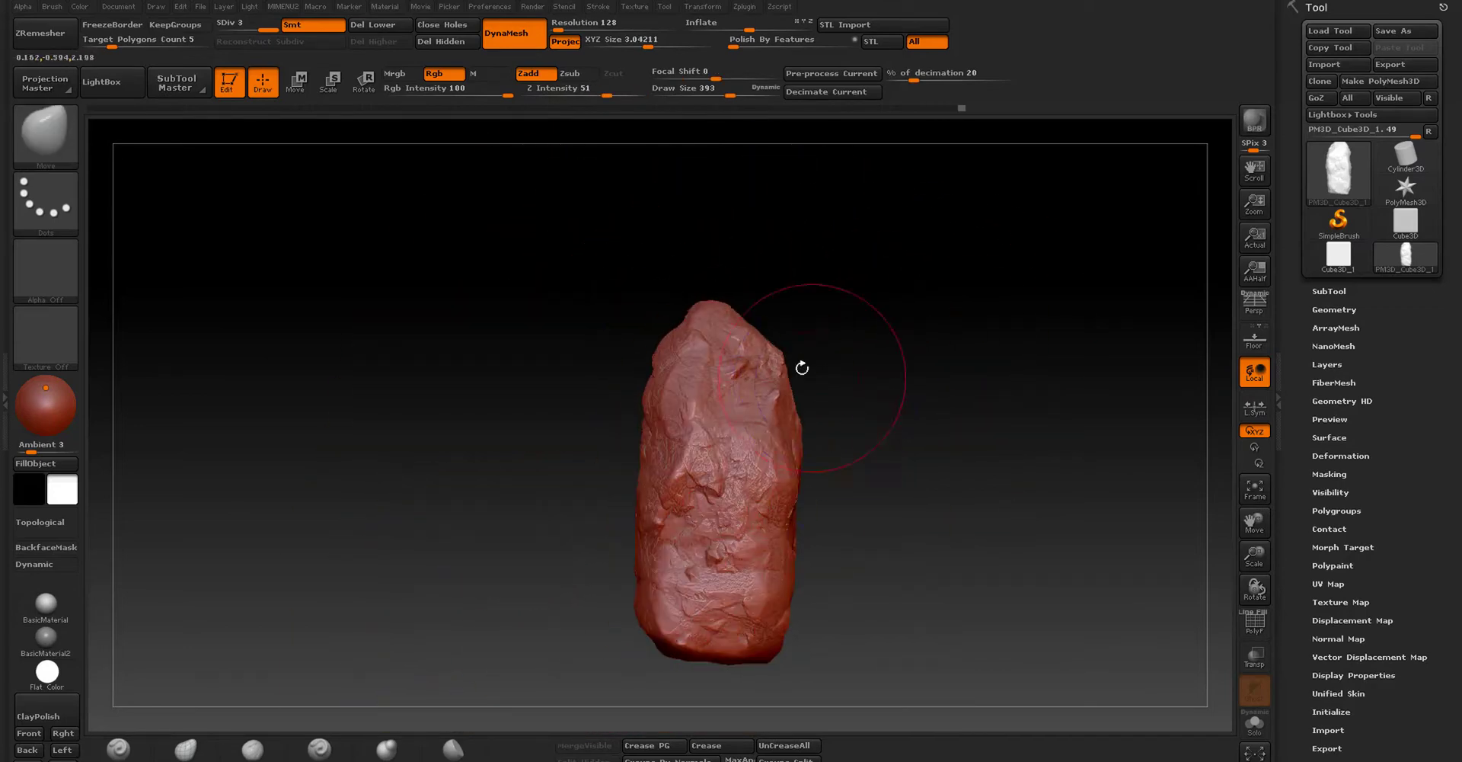
{"action": "right_click_drag", "start_coordinate": [762, 455], "coordinate": [836, 414]}
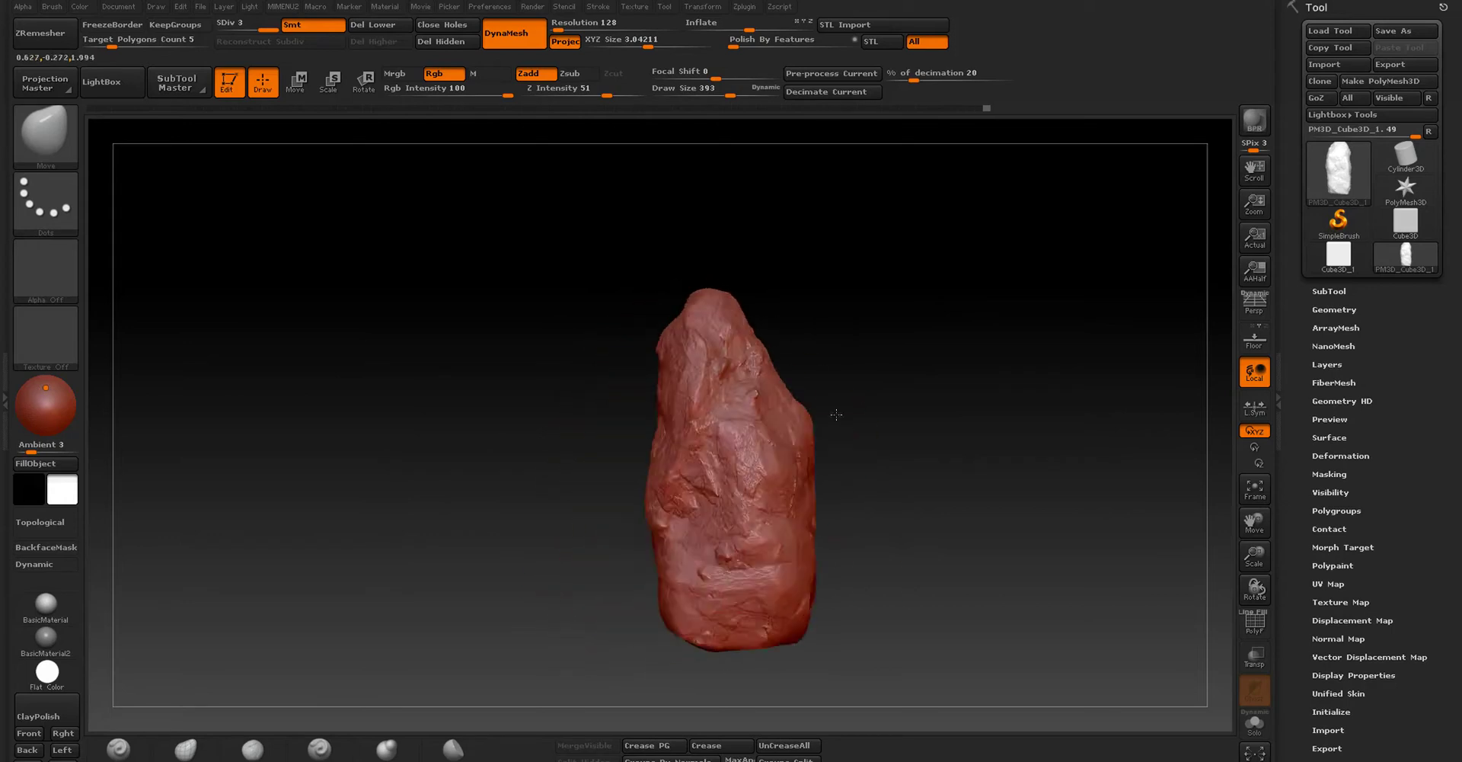
{"action": "right_click_drag", "start_coordinate": [947, 367], "coordinate": [956, 335]}
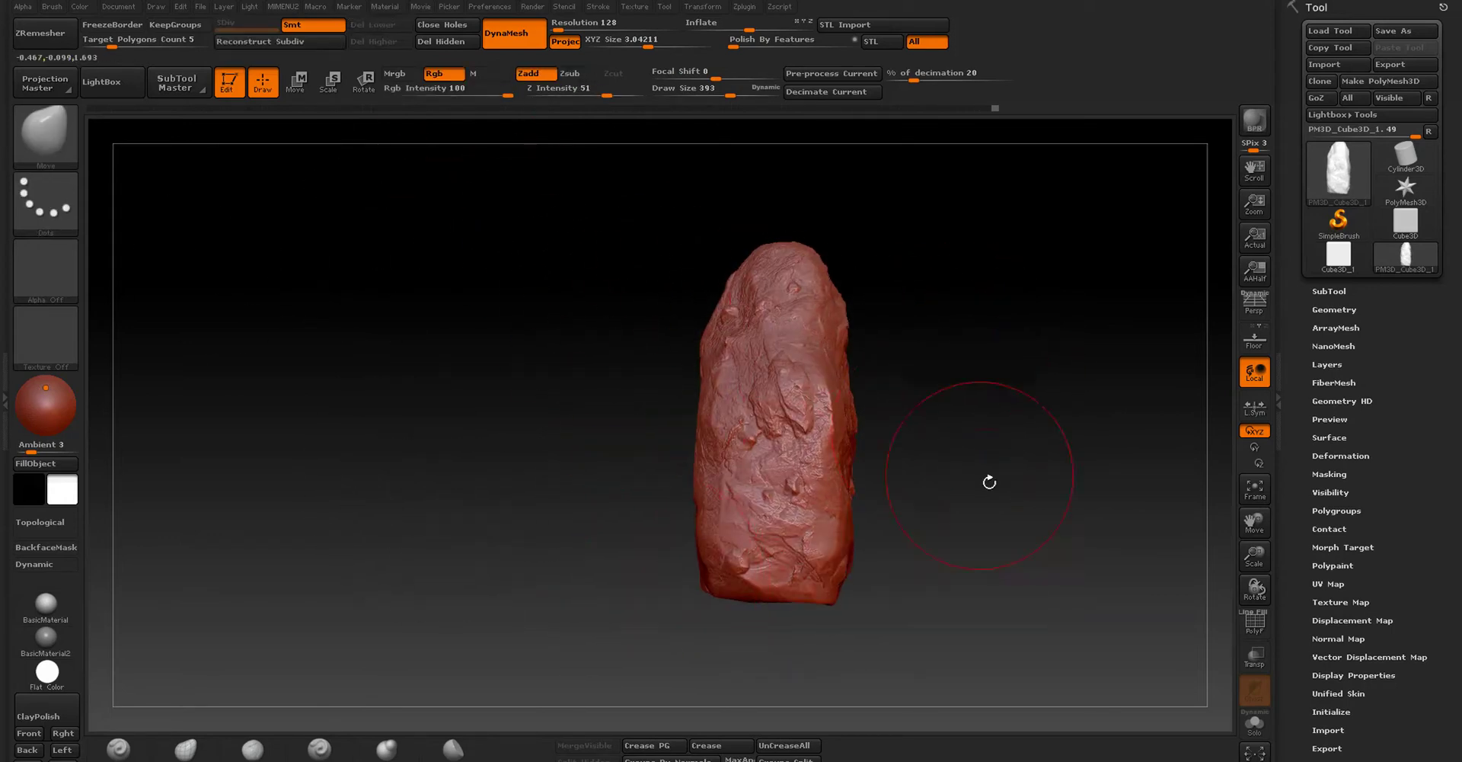
Step: Slice the bottom of the rock flat and rotate it to check the new base
{"action": "left_click_drag", "start_coordinate": [559, 585], "coordinate": [558, 585], "text": "ctrl+shift"}
{"action": "right_click_drag", "start_coordinate": [559, 585], "coordinate": [870, 495]}
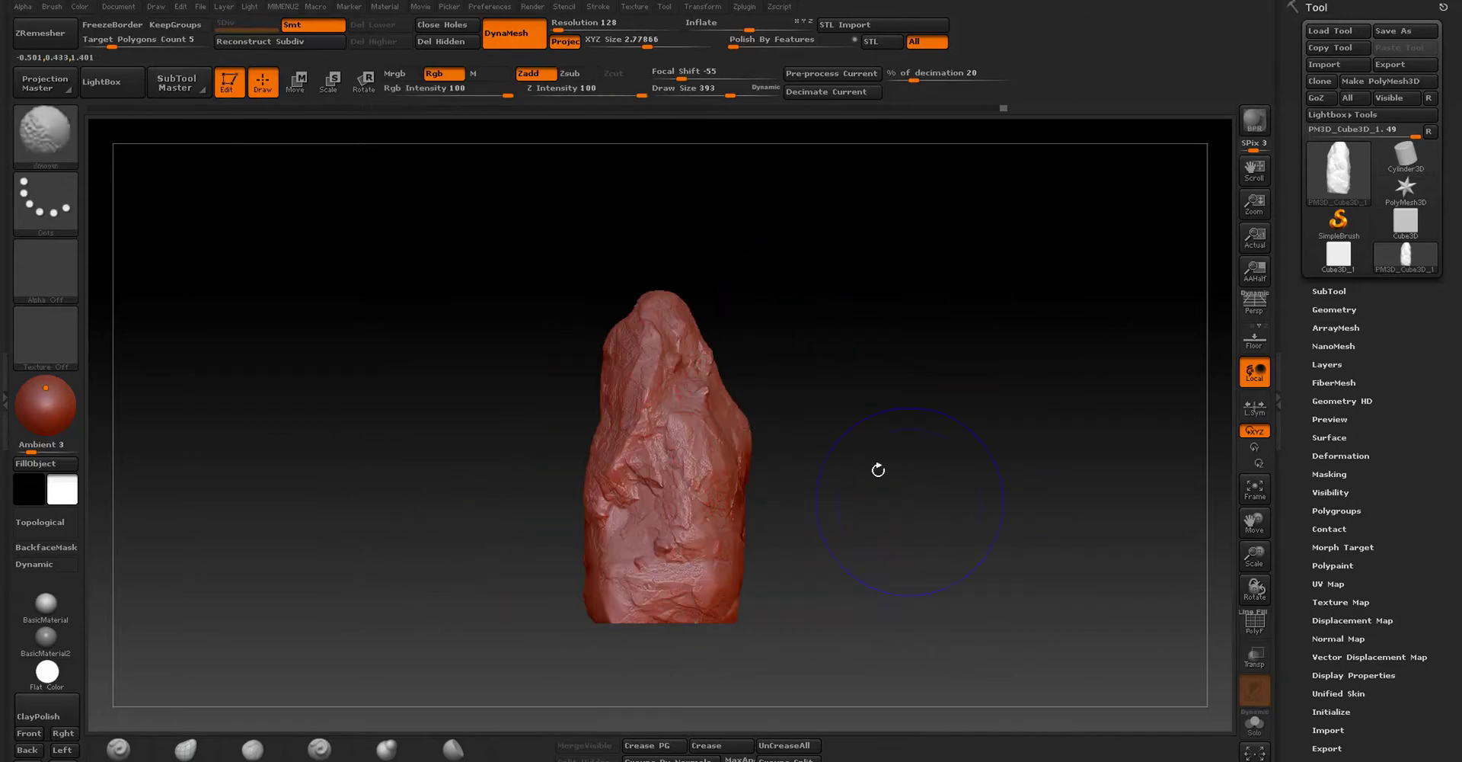
{"action": "right_click_drag", "start_coordinate": [788, 437], "coordinate": [859, 437]}
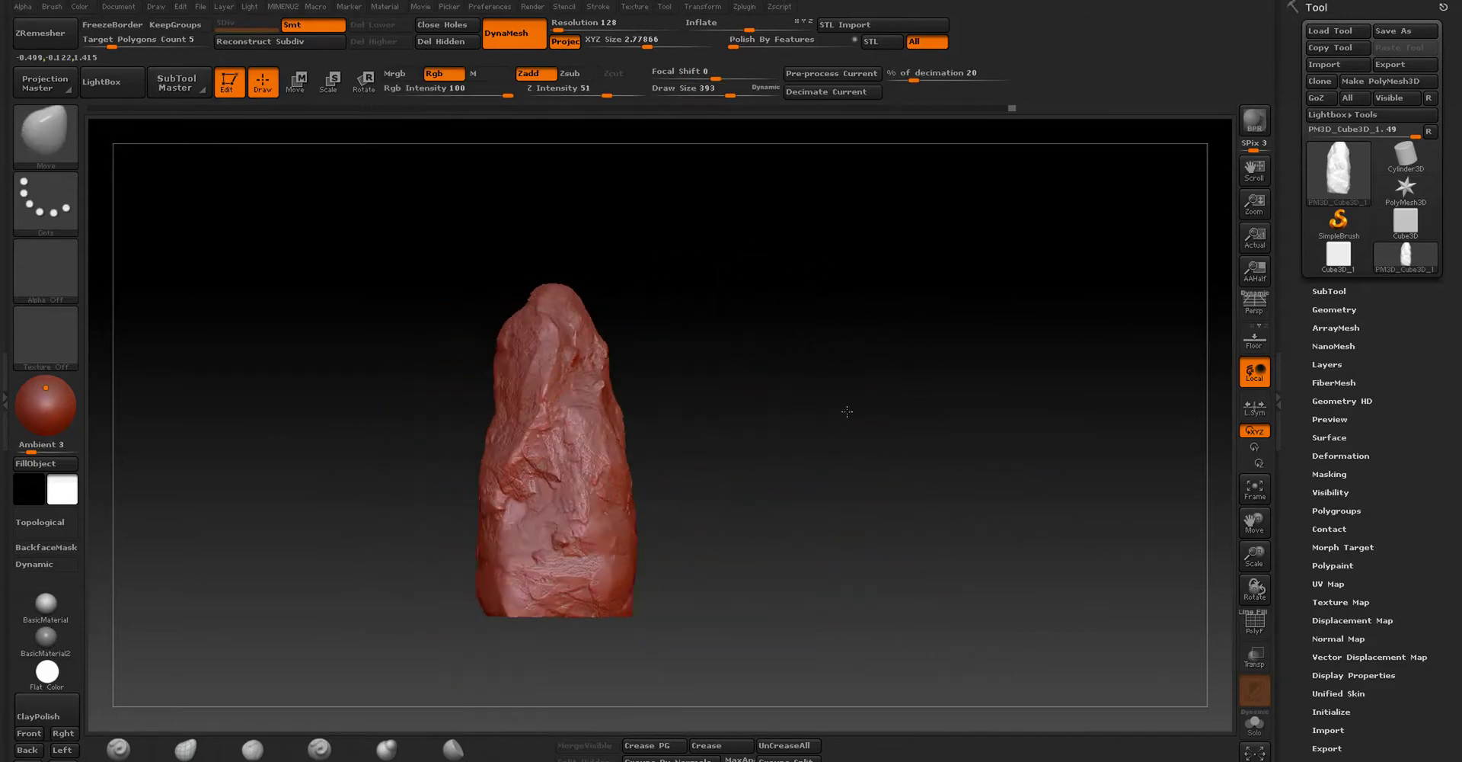
{"action": "right_click_drag", "start_coordinate": [787, 413], "coordinate": [706, 461]}
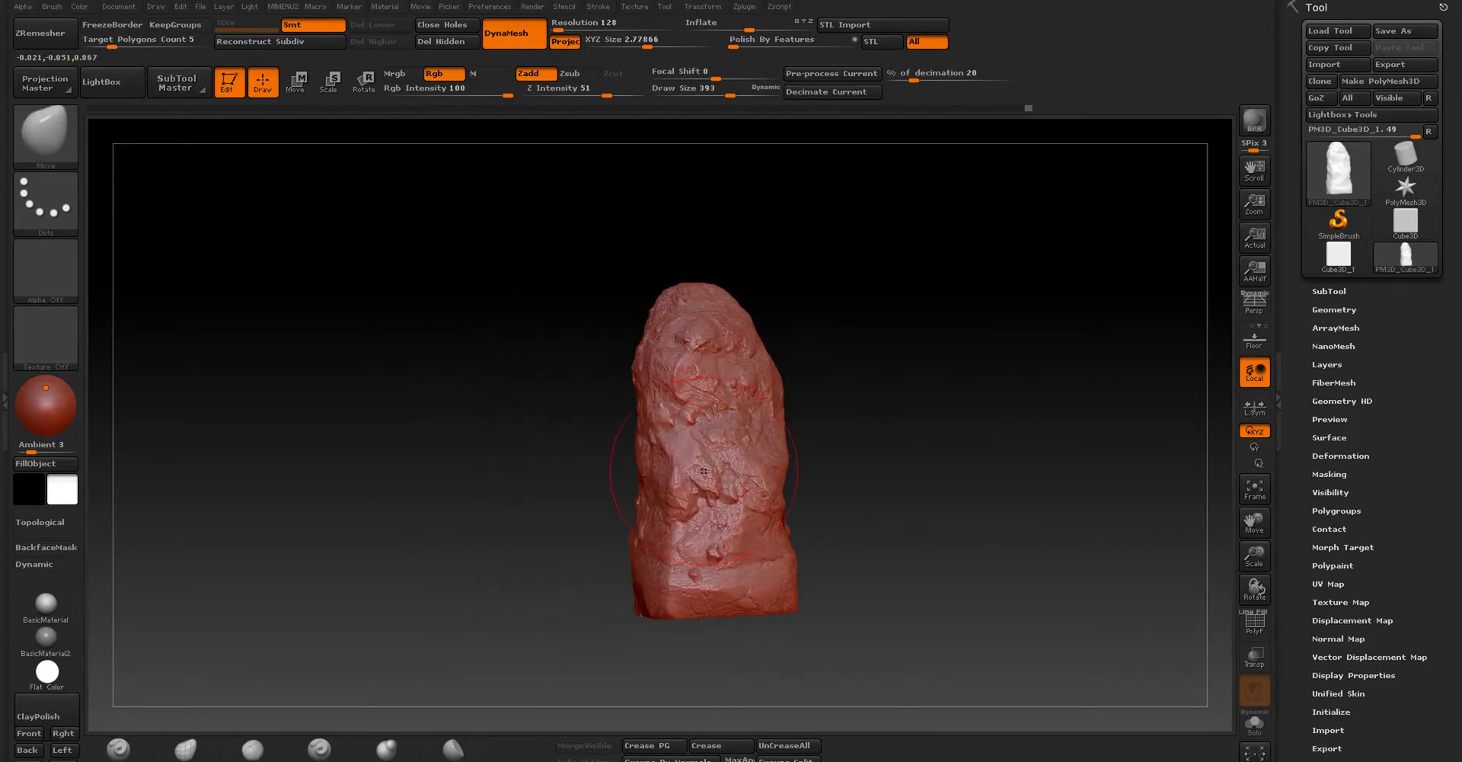
{"action": "right_click_drag", "start_coordinate": [704, 472], "coordinate": [1001, 387]}
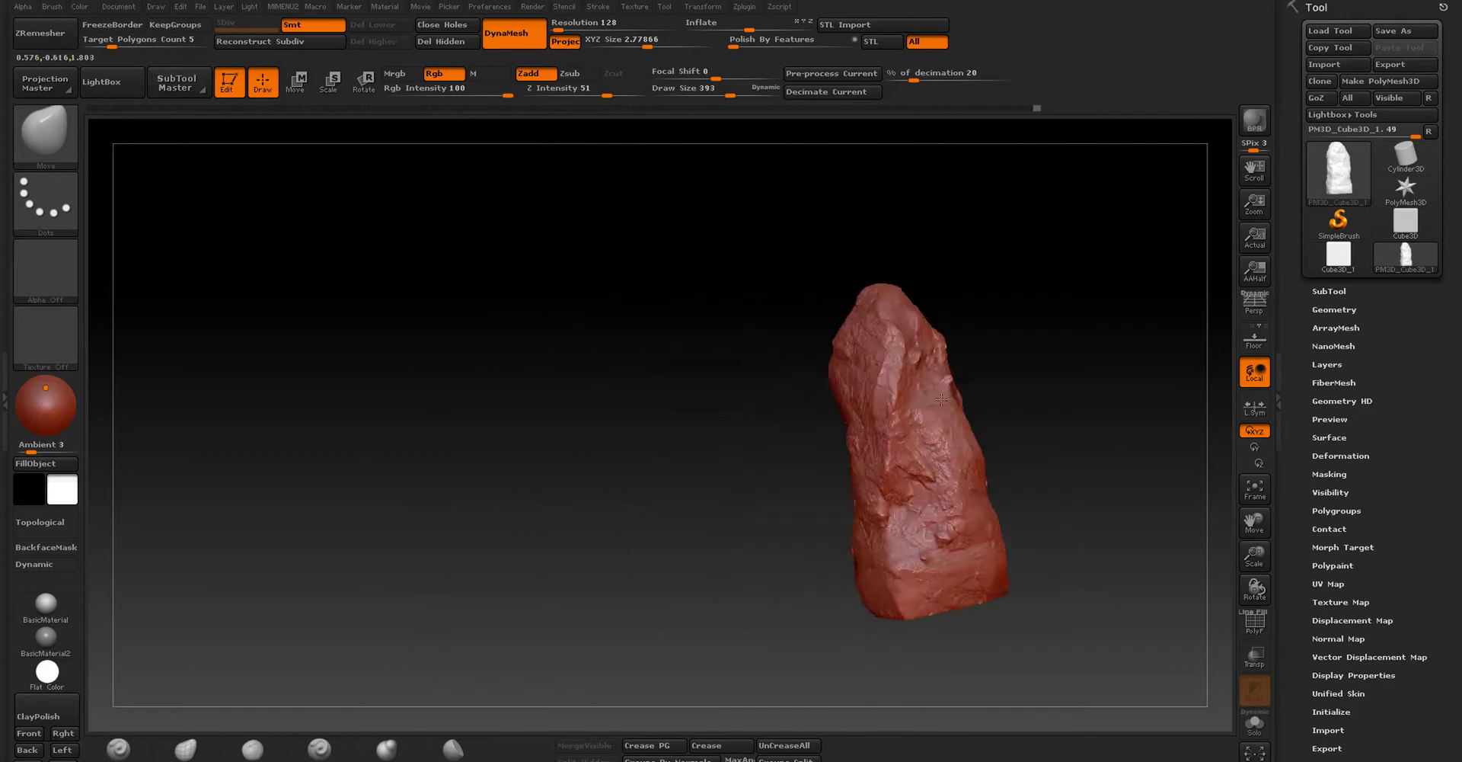
{"action": "right_click_drag", "start_coordinate": [662, 304], "coordinate": [858, 352]}
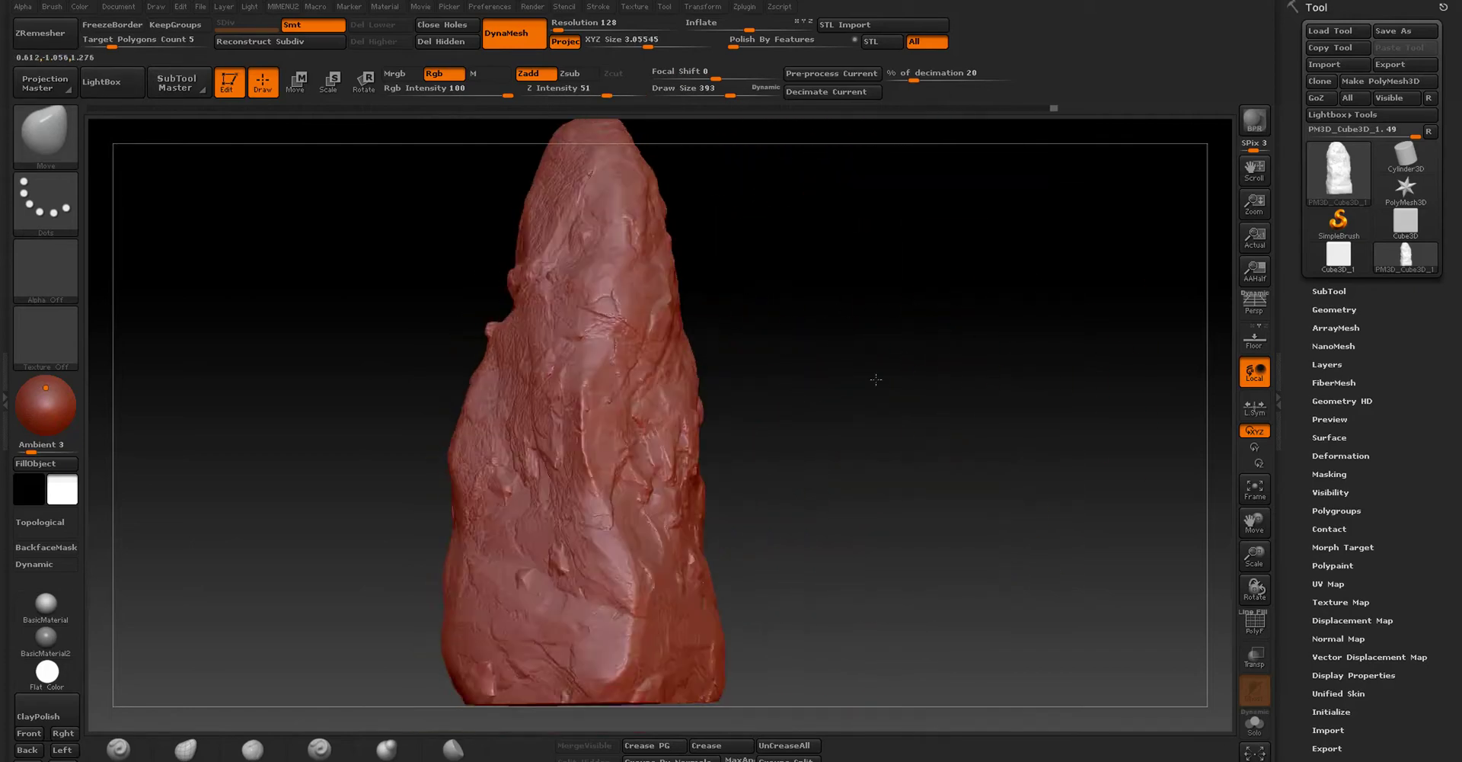
Step: Load the Rock_14 alpha onto the Standard brush and view the rock's flat base
{"action": "left_click", "coordinate": [112, 81]}
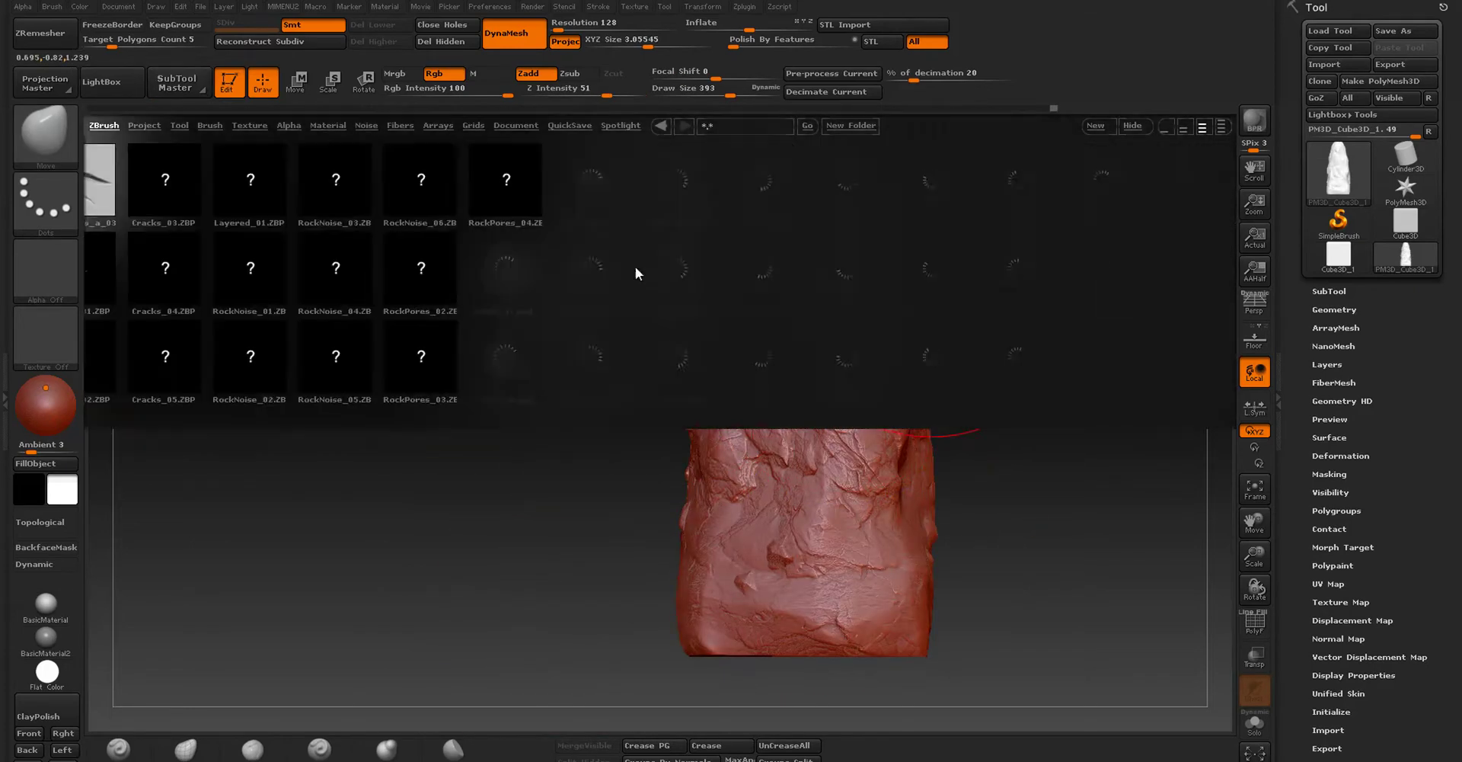
{"action": "double_click", "coordinate": [751, 356]}
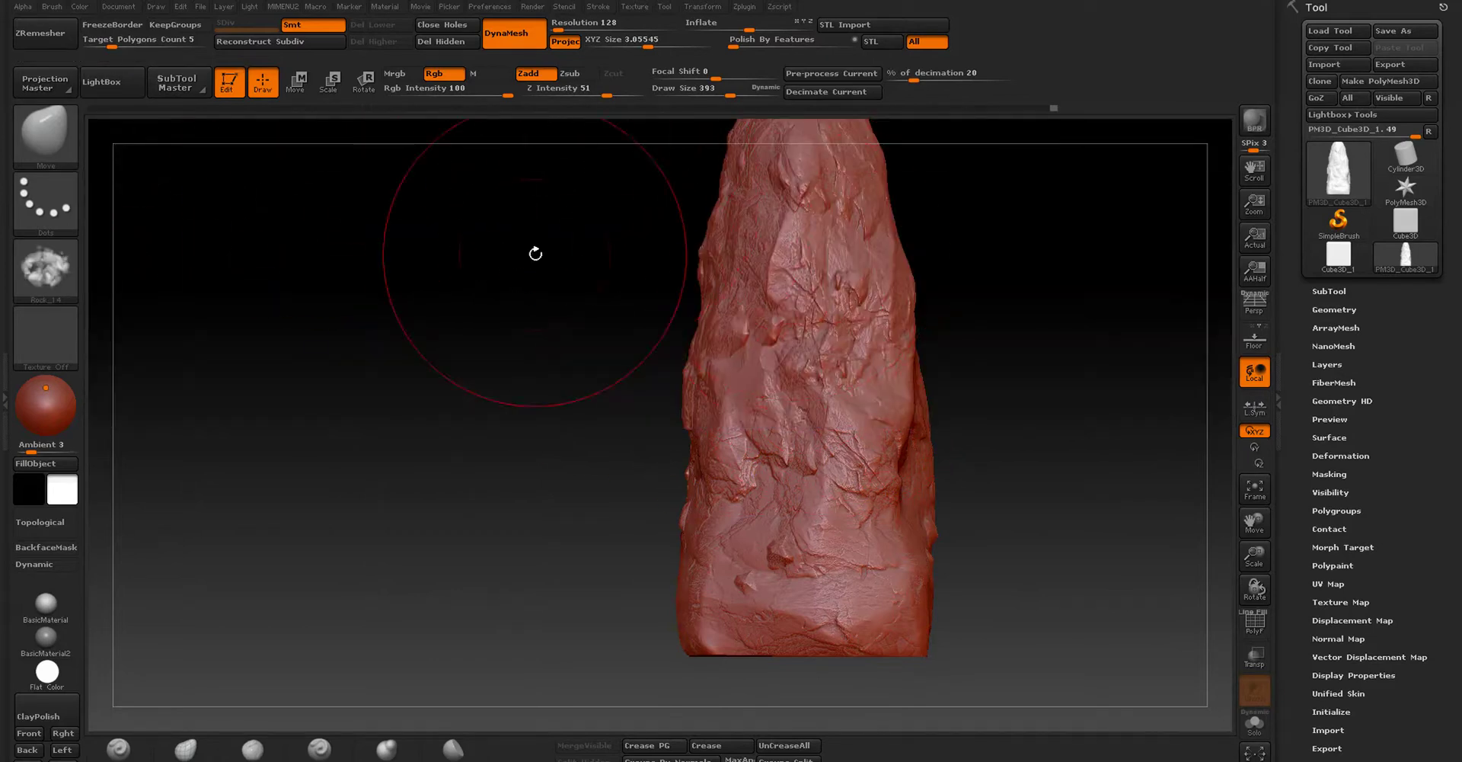
{"action": "key", "text": "b"}
{"action": "key", "text": "s"}
{"action": "left_click", "coordinate": [537, 457]}
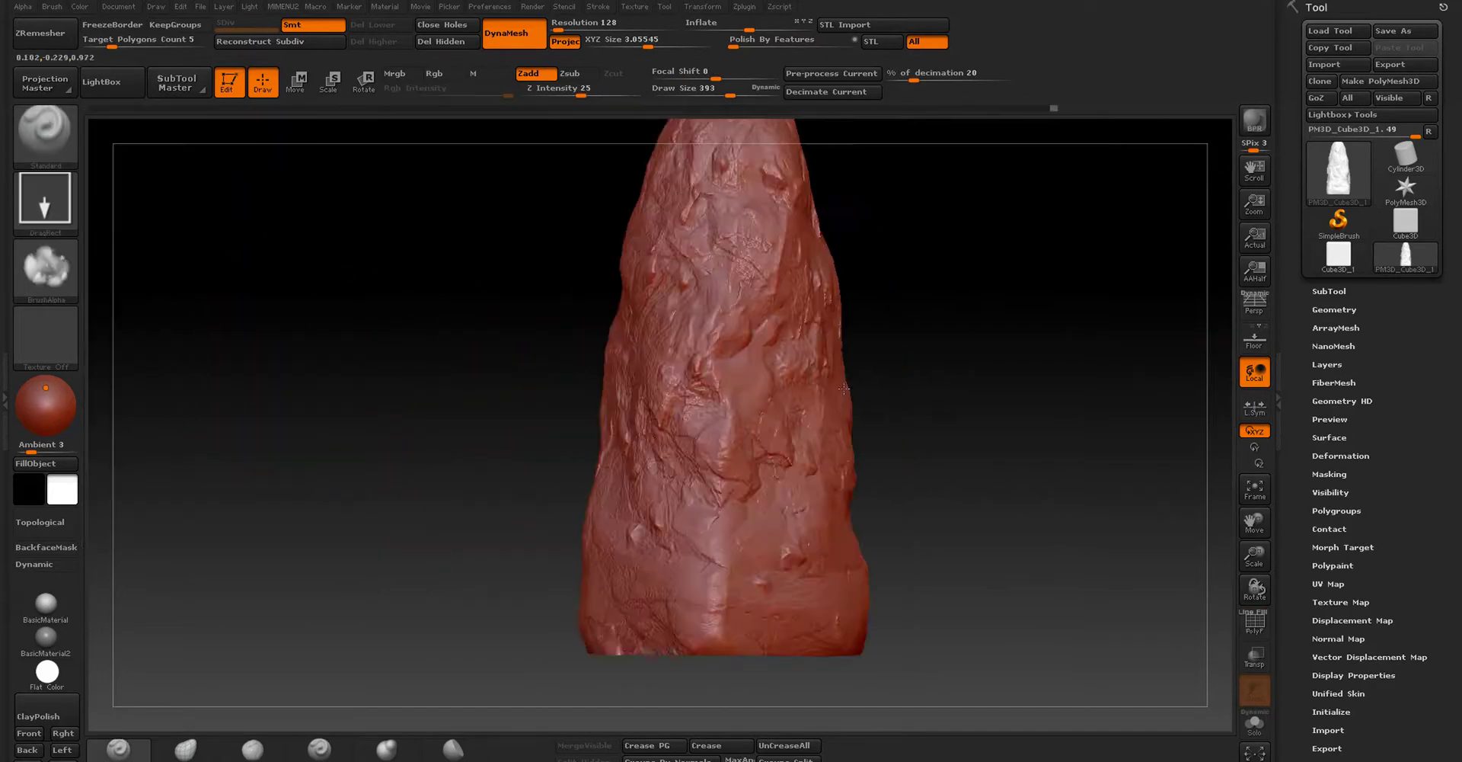
{"action": "mouse_move", "coordinate": [740, 369]}
{"action": "right_mouse_down"}
{"action": "mouse_move", "coordinate": [1008, 567]}
{"action": "mouse_move", "coordinate": [877, 537]}
{"action": "mouse_move", "coordinate": [811, 440]}
{"action": "mouse_move", "coordinate": [942, 427]}
{"action": "right_mouse_up"}
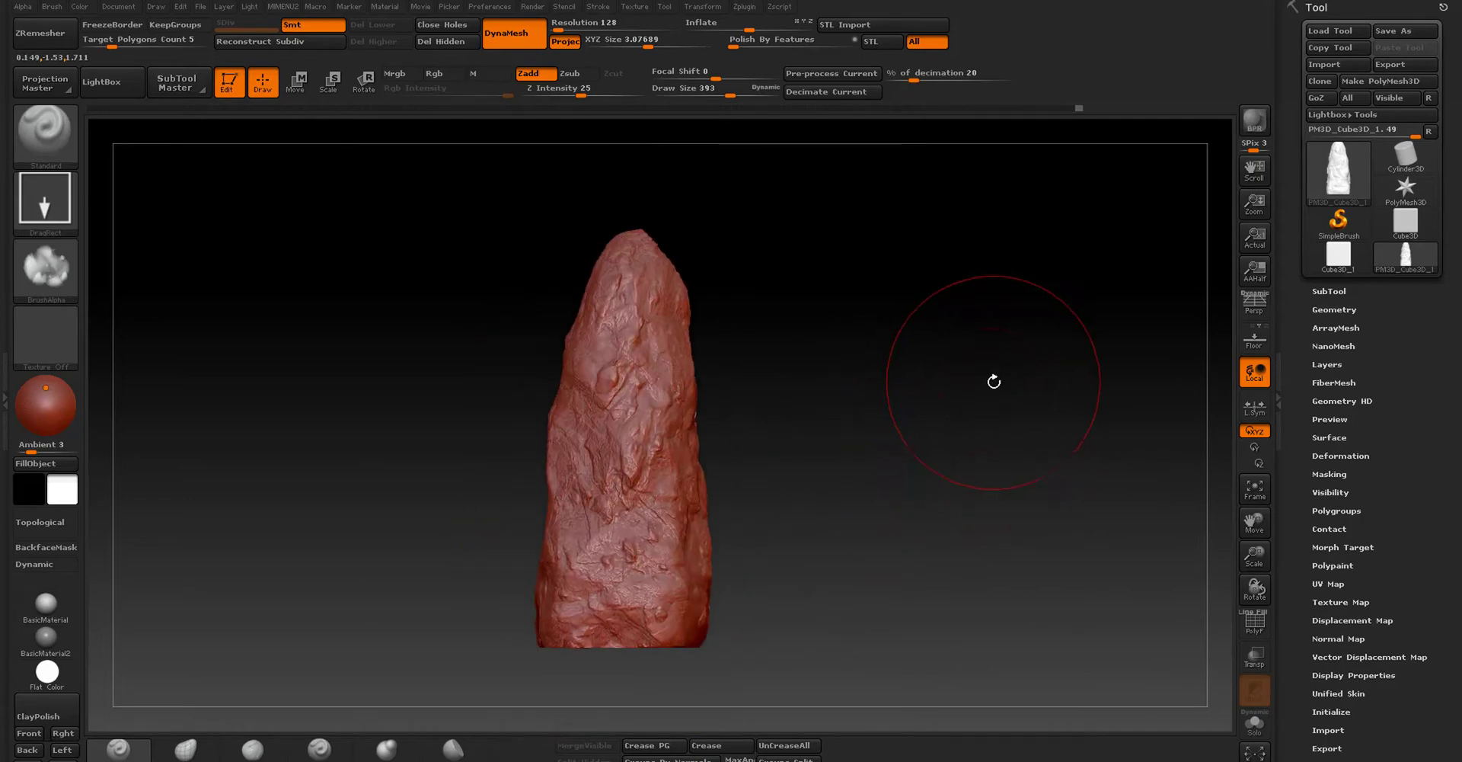
{"action": "mouse_move", "coordinate": [994, 380]}
{"action": "right_mouse_down"}
{"action": "mouse_move", "coordinate": [1051, 323]}
{"action": "mouse_move", "coordinate": [941, 370]}
{"action": "mouse_move", "coordinate": [810, 375]}
{"action": "right_mouse_up"}
Step: Switch to the Move brush and enlarge its draw size to about 866
{"action": "key", "text": "b"}
{"action": "key", "text": "m"}
{"action": "key", "text": "v"}
{"action": "key", "text": "s"}
{"action": "left_click_drag", "start_coordinate": [827, 409], "coordinate": [846, 409]}
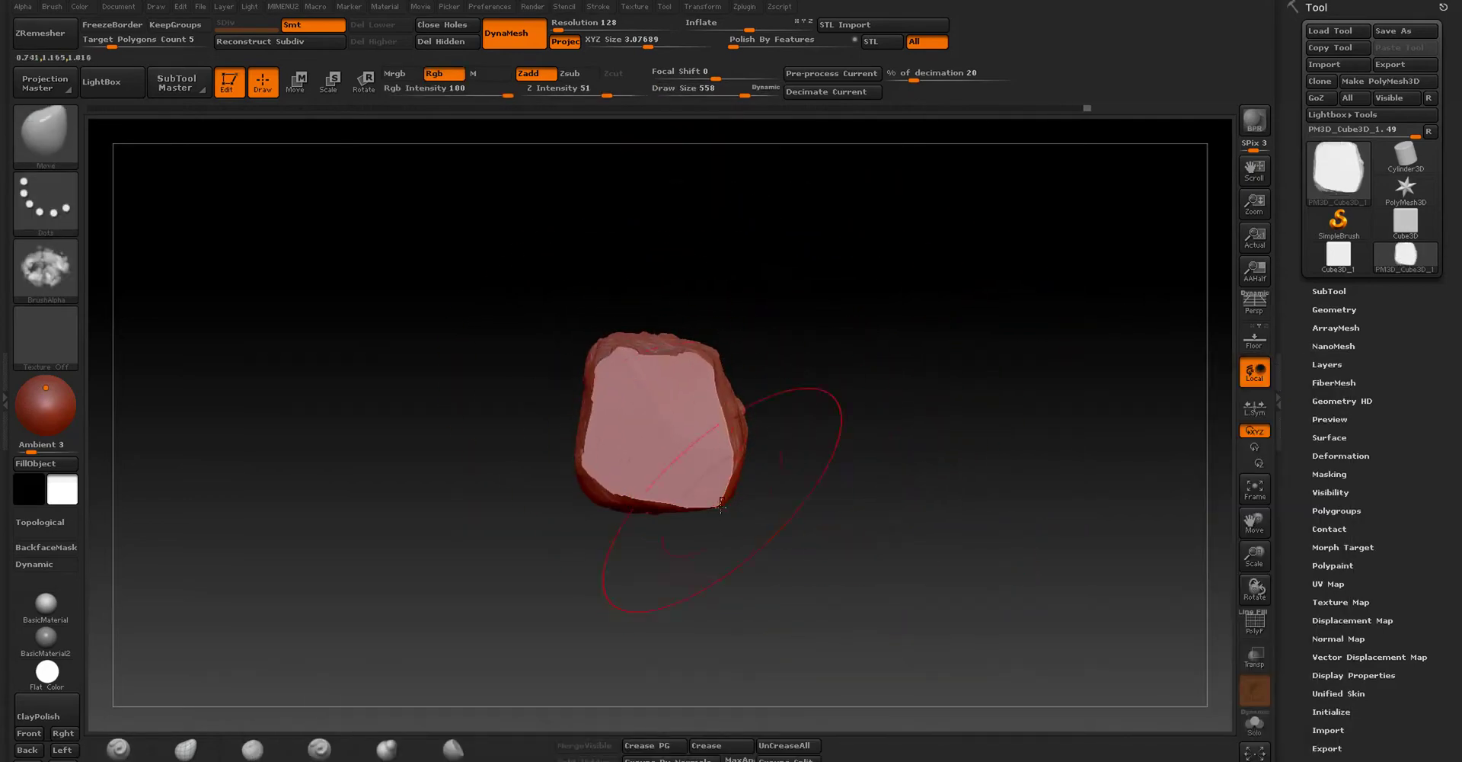
Step: Show the PolyF wireframe and decimate the standing stone to 1% with Decimation Master
{"action": "mouse_move", "coordinate": [596, 484]}
{"action": "right_mouse_down"}
{"action": "mouse_move", "coordinate": [712, 451]}
{"action": "mouse_move", "coordinate": [800, 402]}
{"action": "mouse_move", "coordinate": [983, 392]}
{"action": "right_mouse_up"}
{"action": "left_click", "coordinate": [1329, 291]}
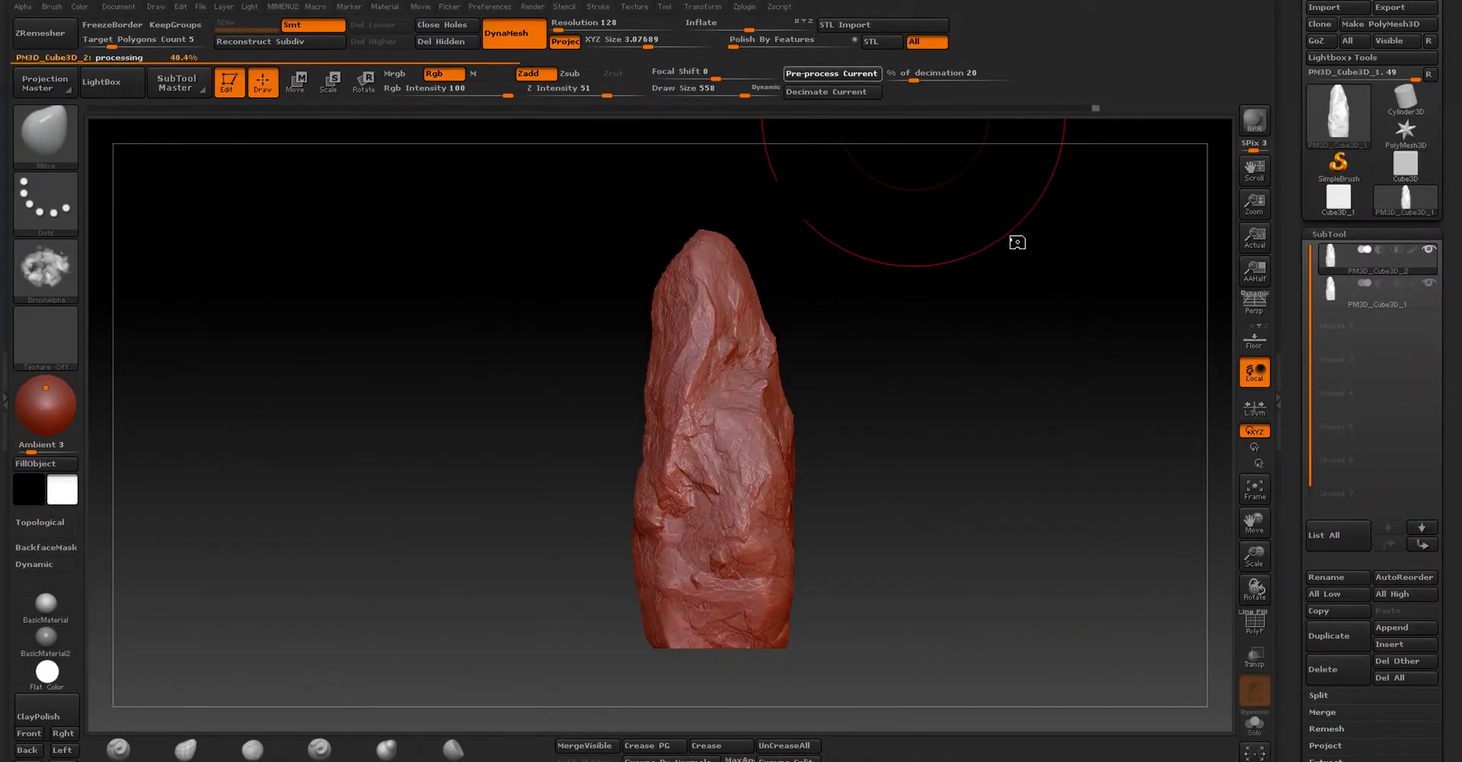
{"action": "key", "text": "shift+f"}
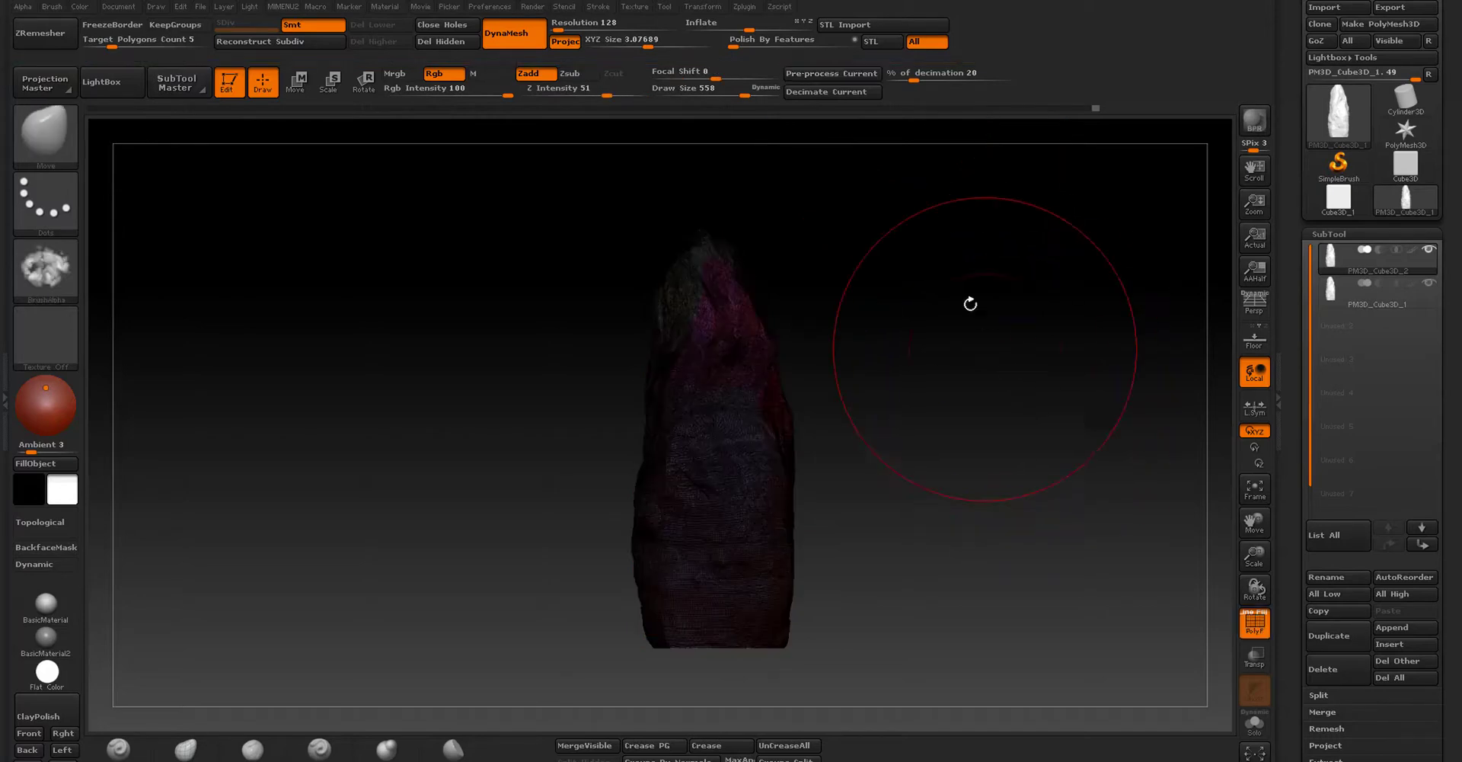
{"action": "left_click", "coordinate": [860, 91]}
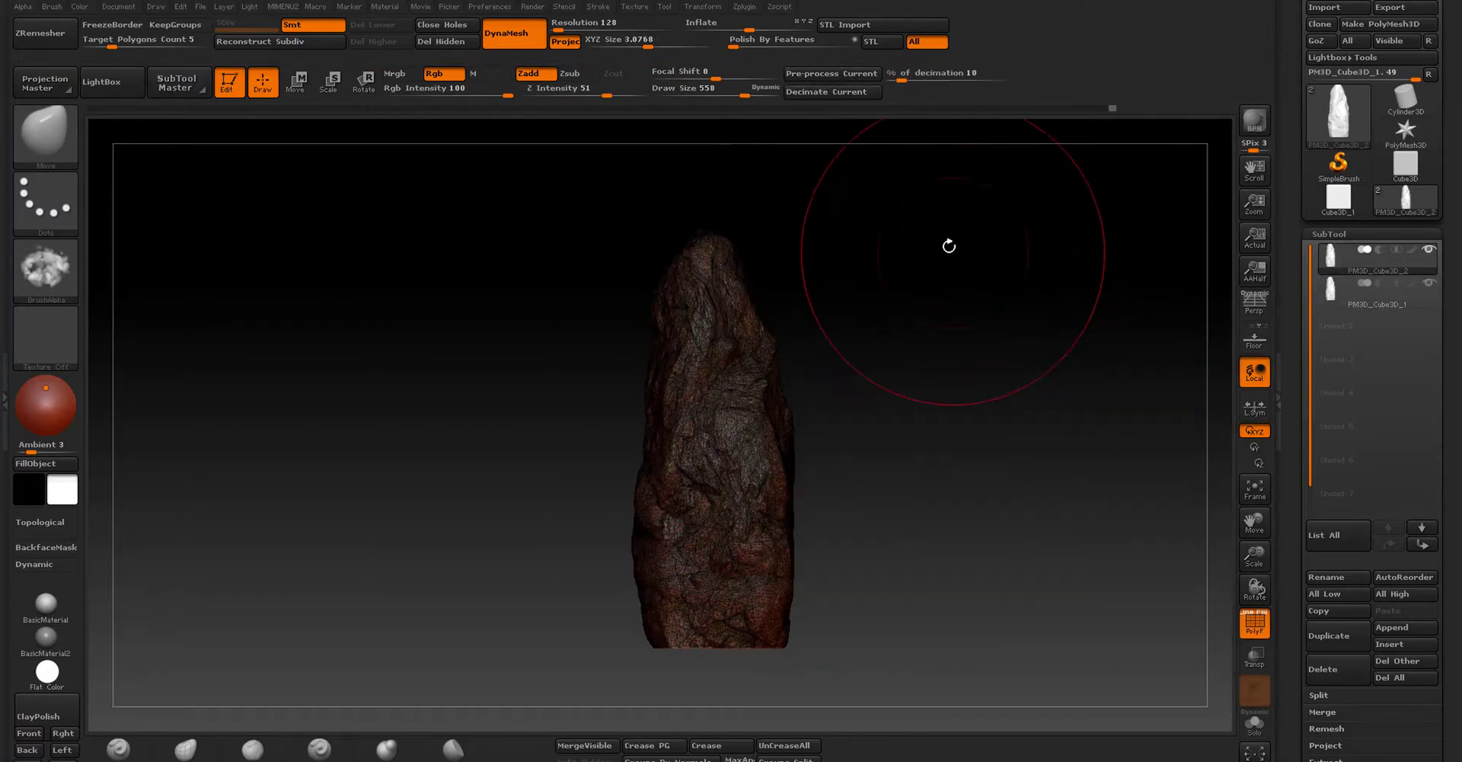
{"action": "left_click_drag", "start_coordinate": [901, 79], "coordinate": [951, 79]}
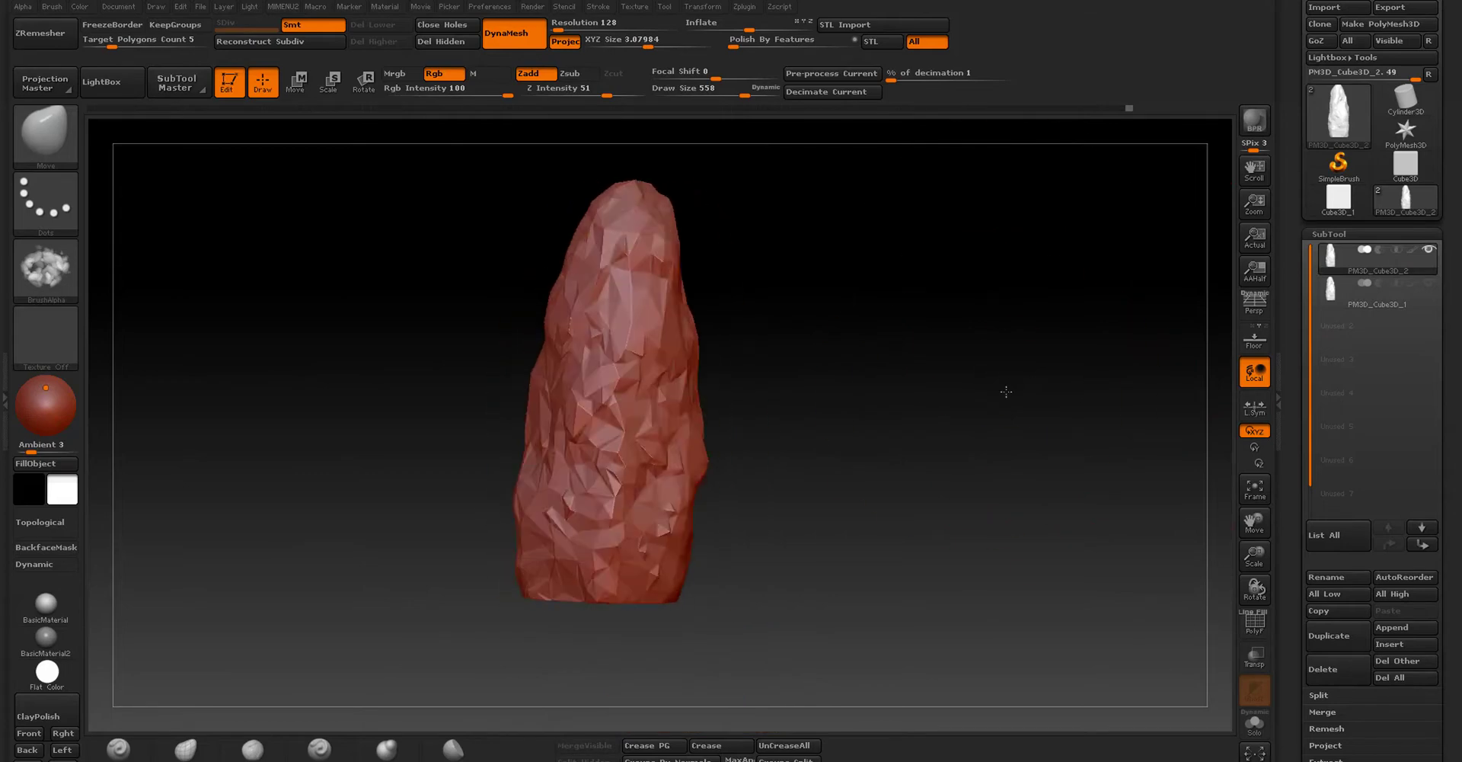
Step: Smooth the rock's middle facets with the Smooth brush at Draw Size 126 and Z Intensity 24
{"action": "key", "text": "space"}
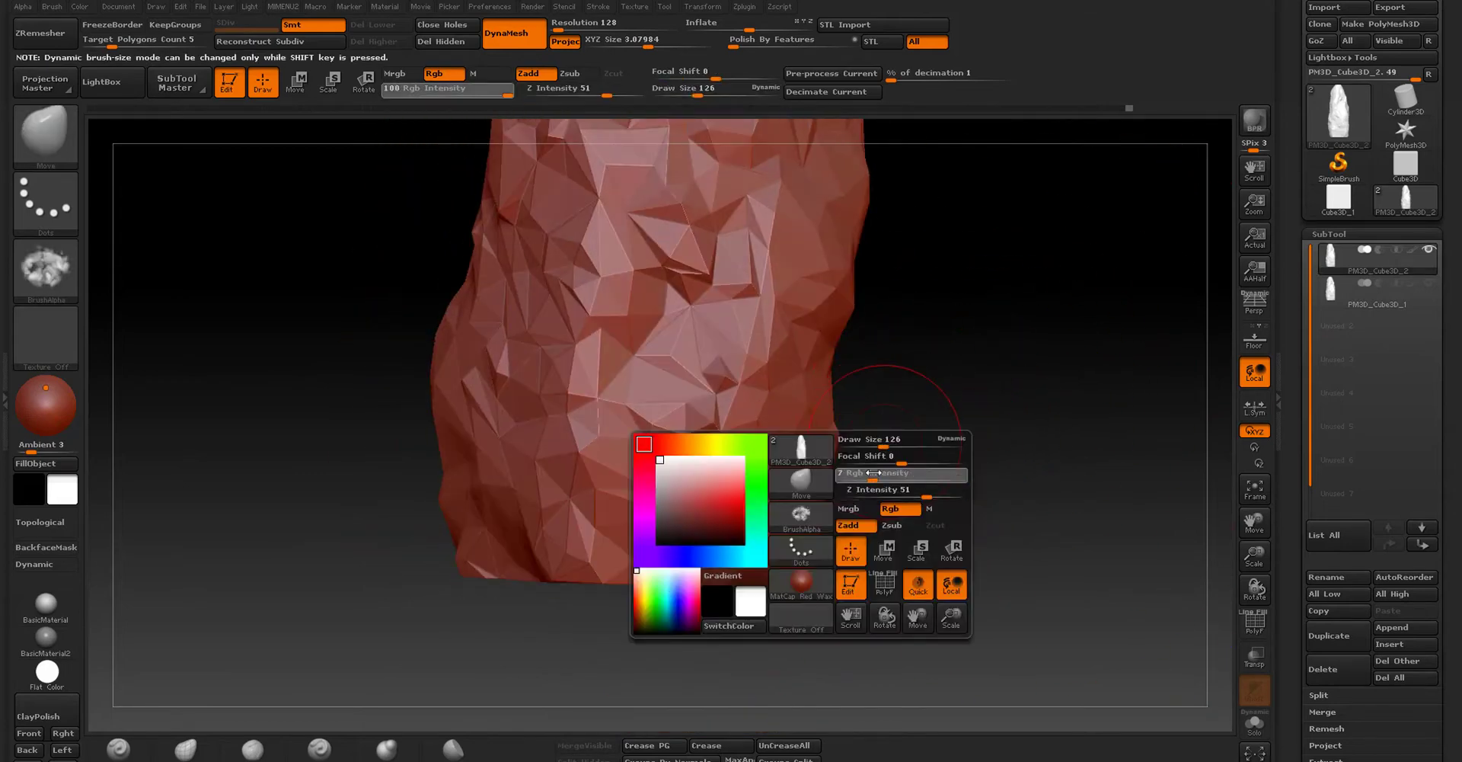
{"action": "key", "text": "shift"}
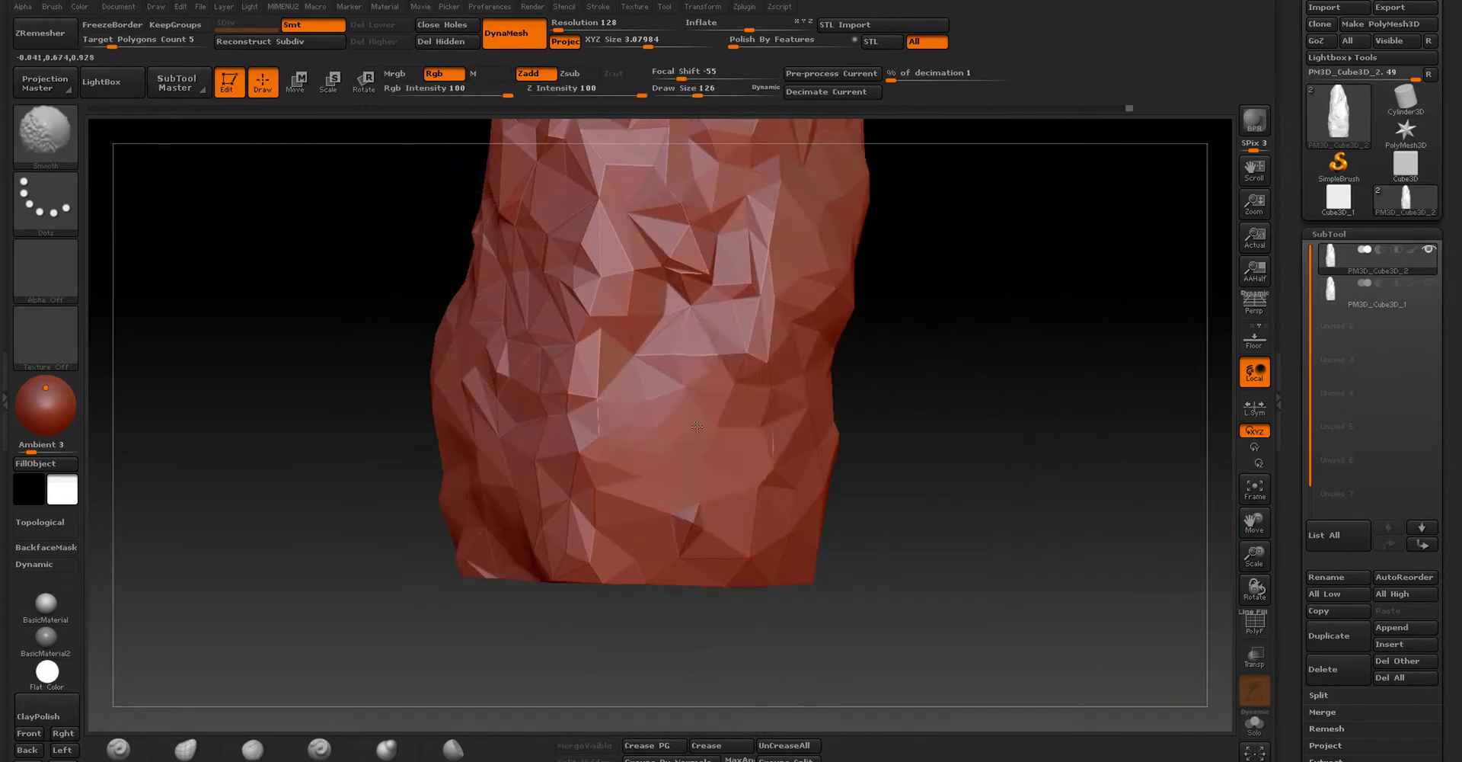
{"action": "left_click_drag", "start_coordinate": [640, 91], "coordinate": [573, 96]}
{"action": "mouse_move", "coordinate": [860, 395]}
{"action": "left_mouse_down", "text": "shift"}
{"action": "mouse_move", "coordinate": [825, 395]}
{"action": "mouse_move", "coordinate": [770, 311]}
{"action": "left_mouse_up", "text": "shift"}
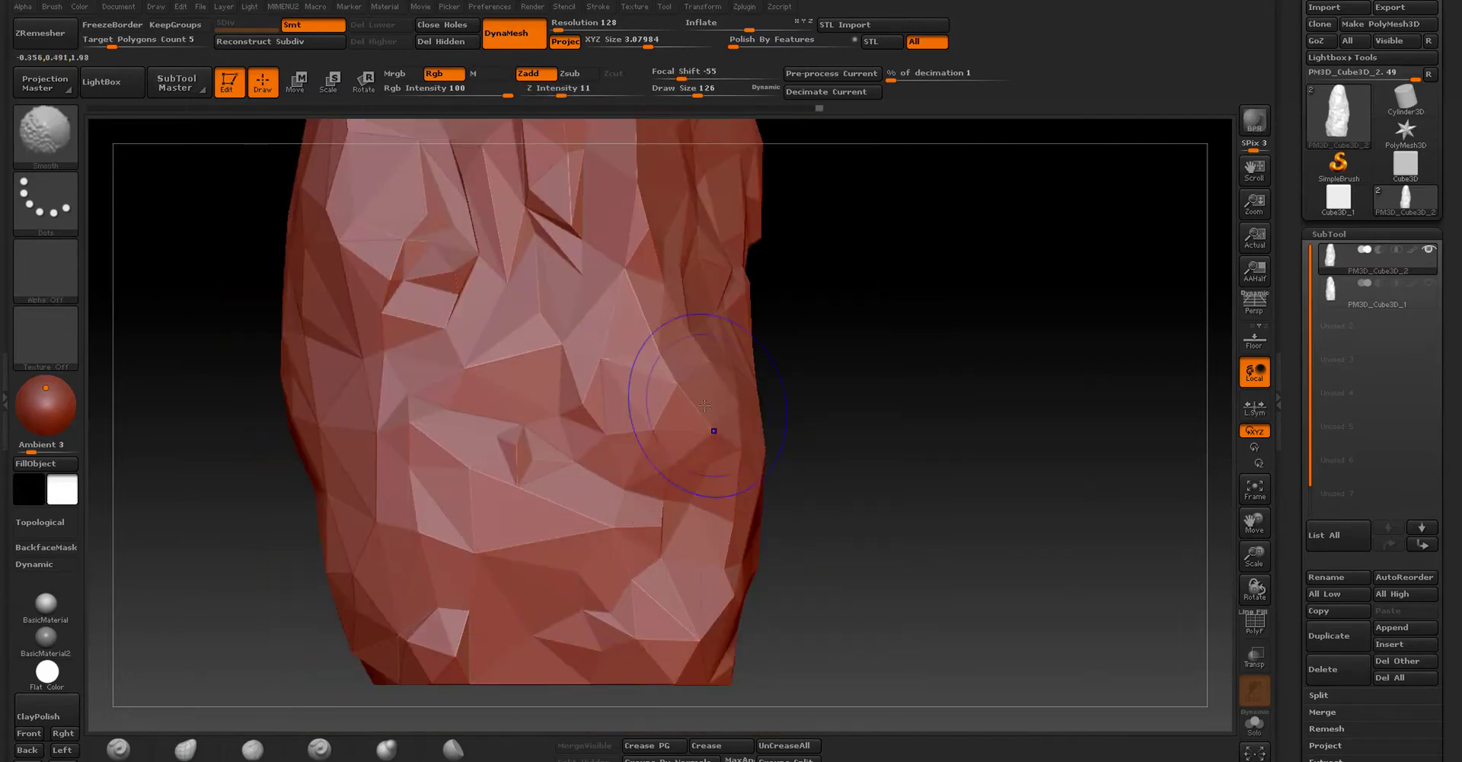
{"action": "mouse_move", "coordinate": [705, 405]}
{"action": "left_mouse_down"}
{"action": "mouse_move", "coordinate": [578, 255]}
{"action": "mouse_move", "coordinate": [583, 347]}
{"action": "left_mouse_up"}
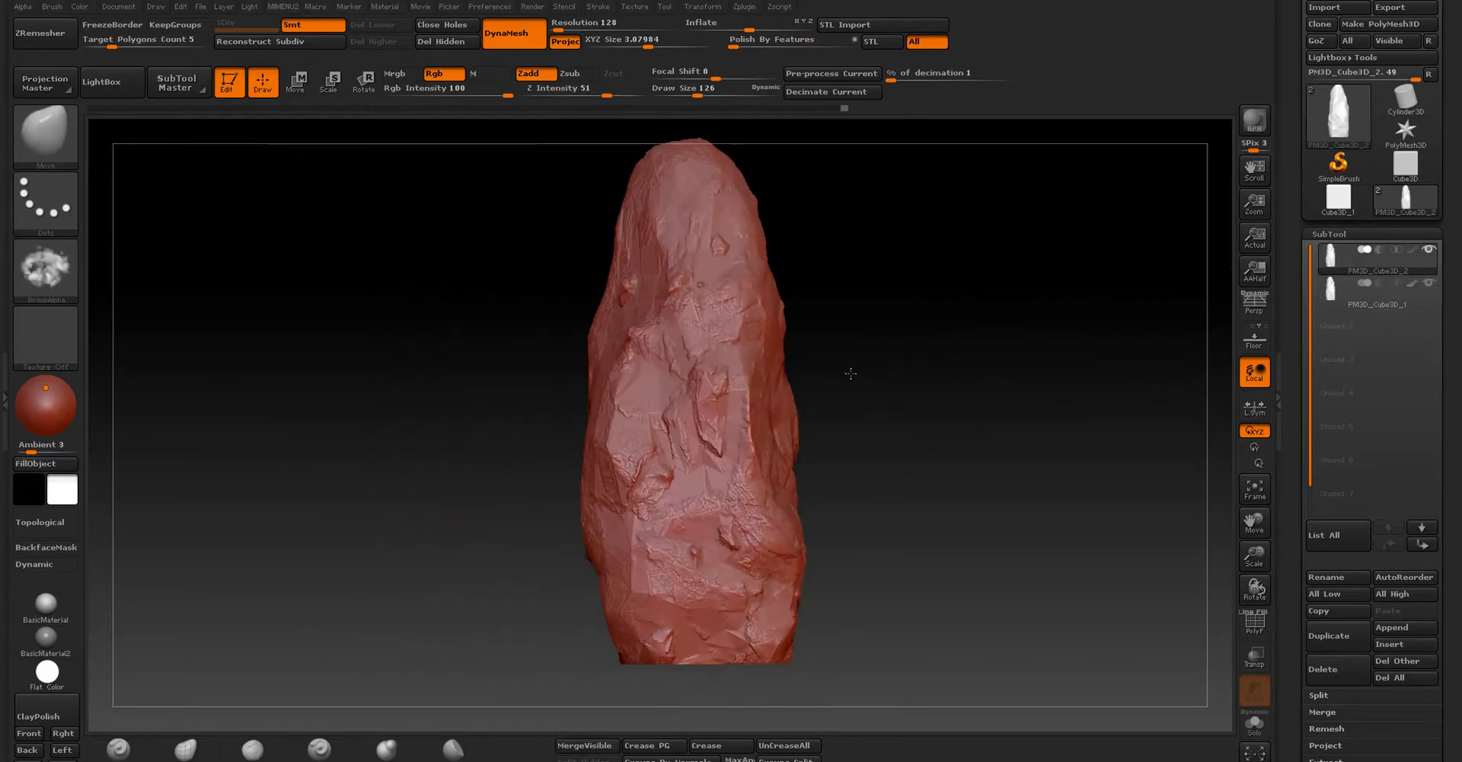
{"action": "mouse_move", "coordinate": [774, 364]}
{"action": "left_mouse_down"}
{"action": "mouse_move", "coordinate": [755, 437]}
{"action": "mouse_move", "coordinate": [924, 392]}
{"action": "left_mouse_up"}
{"action": "left_click_drag", "start_coordinate": [1452, 84], "coordinate": [1452, 140]}
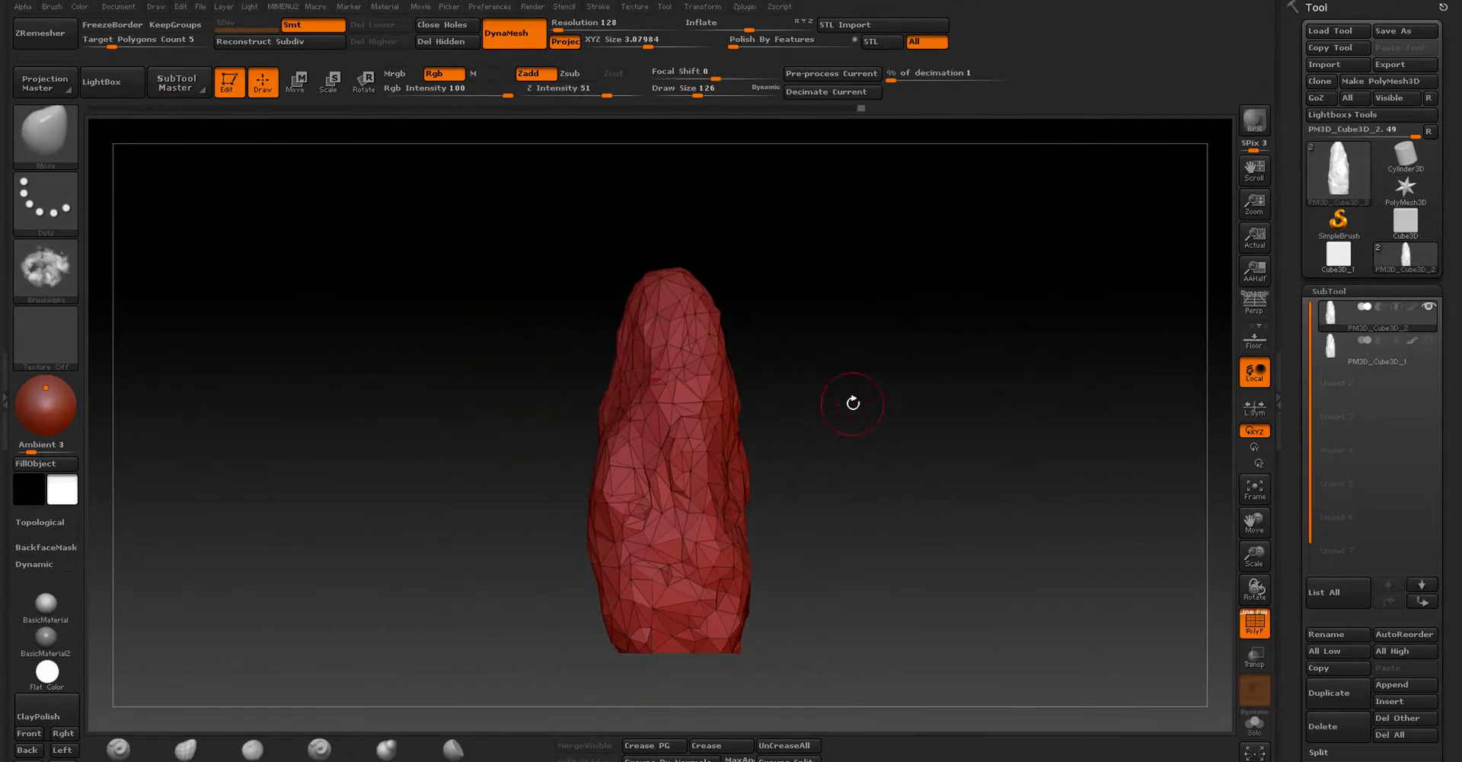
Step: Mask the rock's bottom, then SelectRect to hide everything except the base strip
{"action": "left_click_drag", "start_coordinate": [937, 200], "coordinate": [627, 625]}
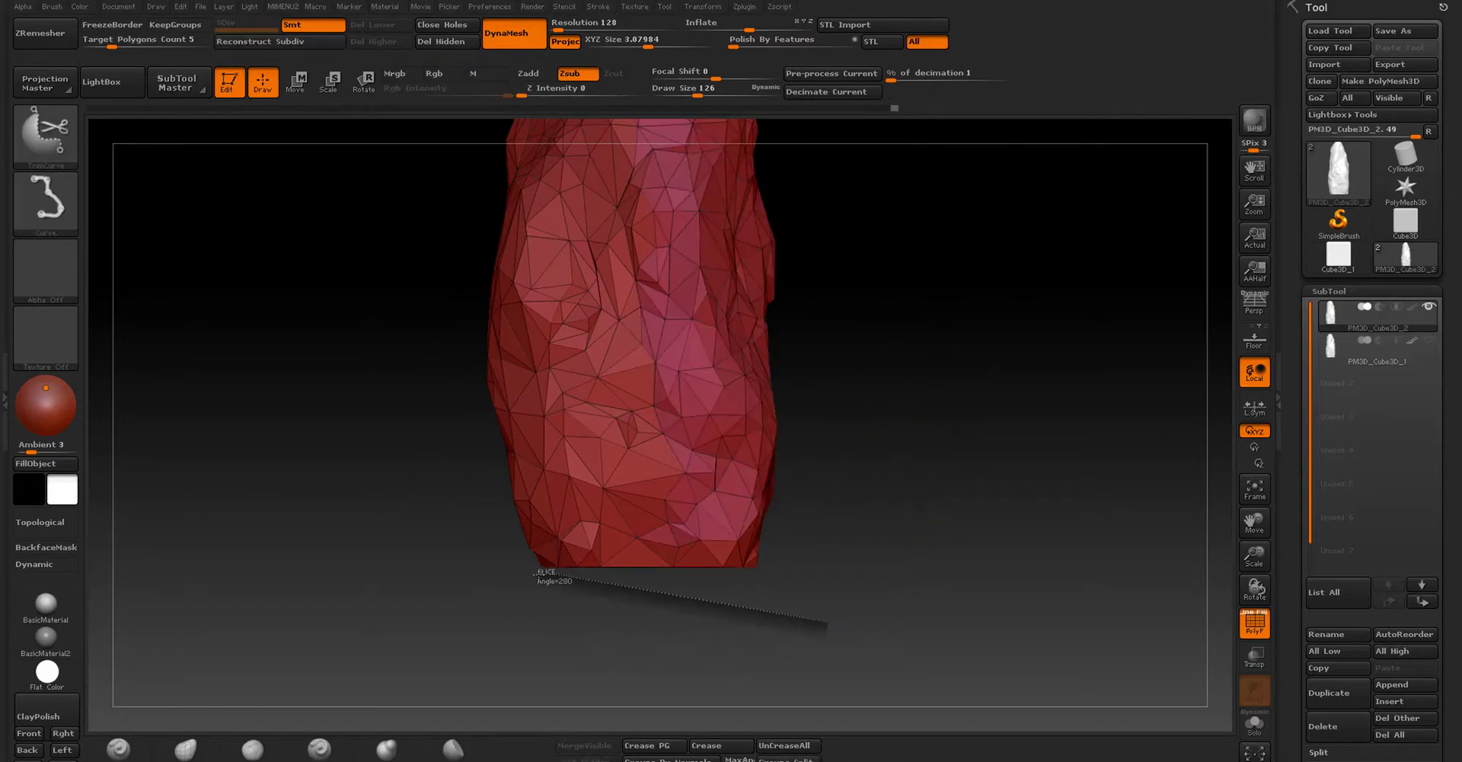
{"action": "left_click_drag", "start_coordinate": [406, 589], "coordinate": [749, 575], "text": "ctrl+shift"}
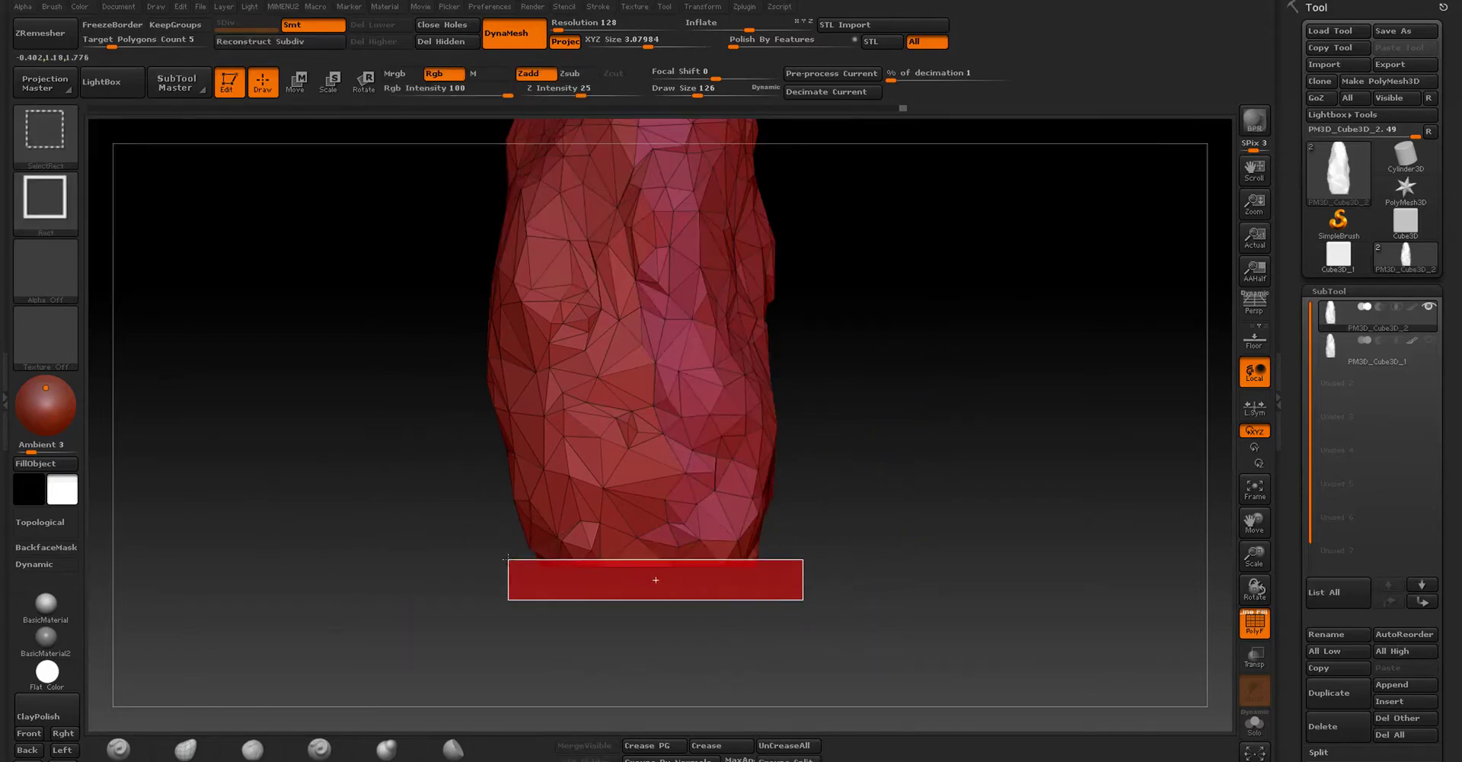
{"action": "left_click_drag", "start_coordinate": [508, 559], "coordinate": [508, 559], "text": "ctrl+shift"}
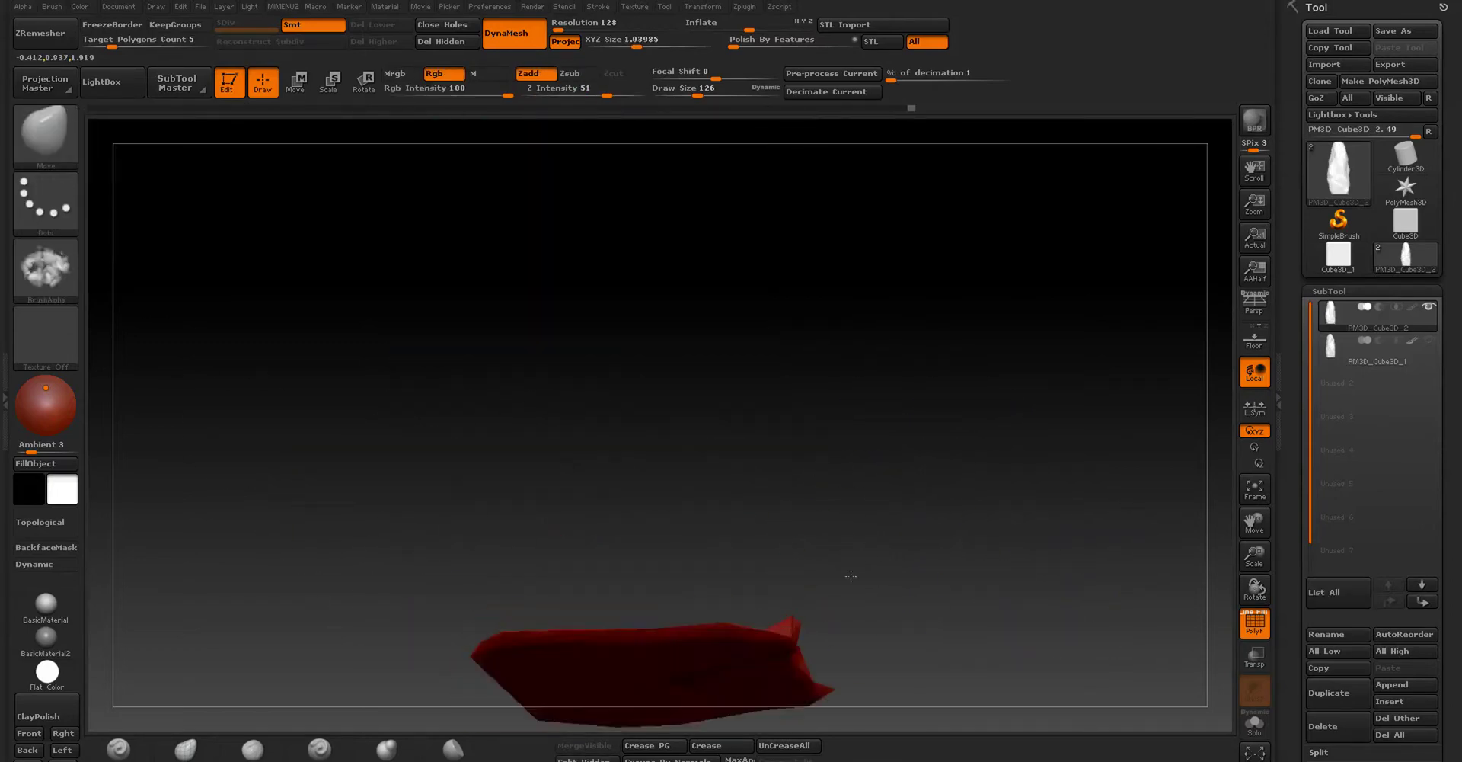
{"action": "mouse_move", "coordinate": [918, 378]}
{"action": "left_mouse_down"}
{"action": "mouse_move", "coordinate": [897, 380]}
{"action": "mouse_move", "coordinate": [885, 412]}
{"action": "left_mouse_up"}
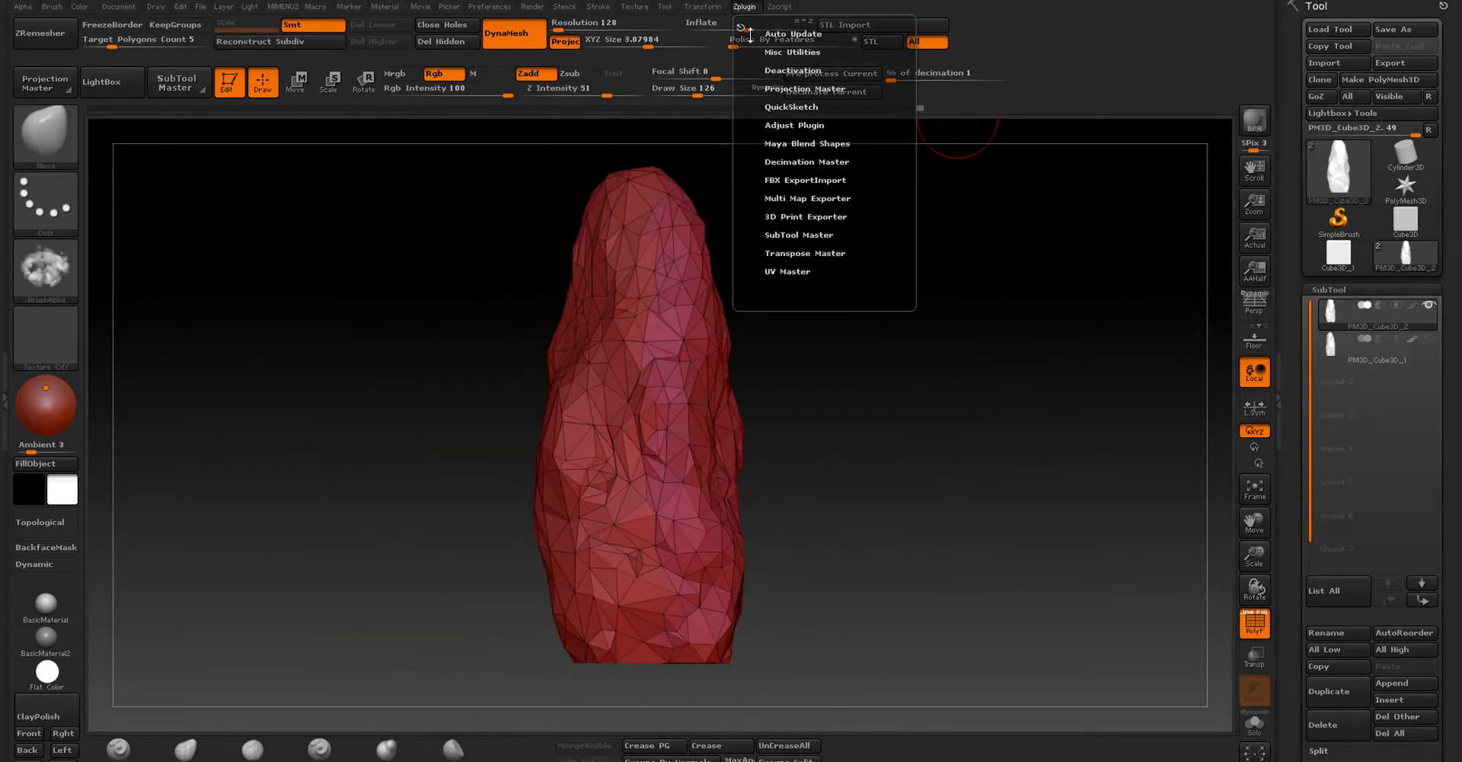
Step: Dock the UV Master options and make a Work On Clone copy of the low-poly rock
{"action": "left_click", "coordinate": [771, 266]}
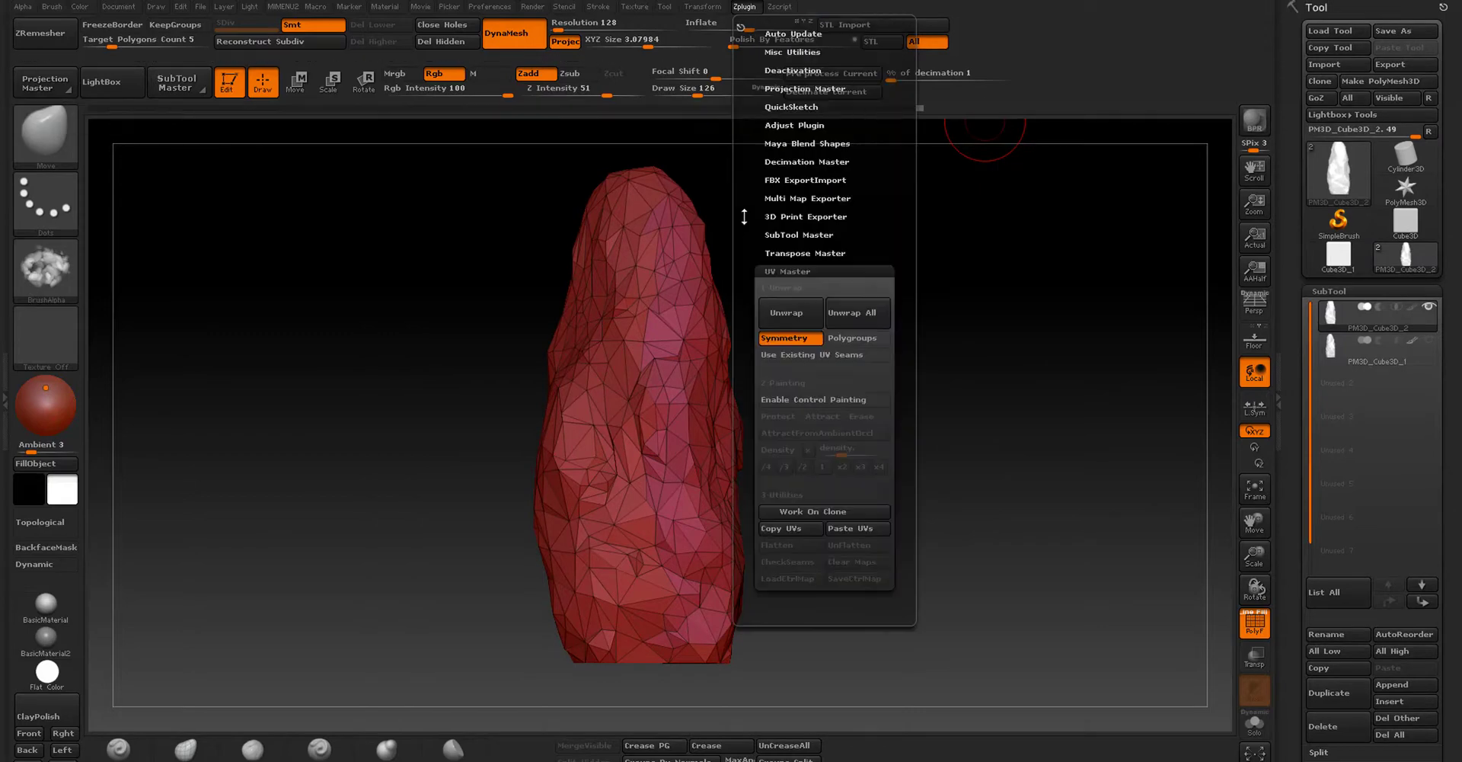
{"action": "left_click", "coordinate": [745, 24]}
{"action": "left_click", "coordinate": [1342, 509]}
{"action": "mouse_move", "coordinate": [1032, 528]}
{"action": "left_mouse_down"}
{"action": "mouse_move", "coordinate": [1003, 498]}
{"action": "mouse_move", "coordinate": [1136, 402]}
{"action": "left_mouse_up"}
{"action": "scroll", "coordinate": [1371, 381], "scroll_direction": "down", "scroll_amount": 4}
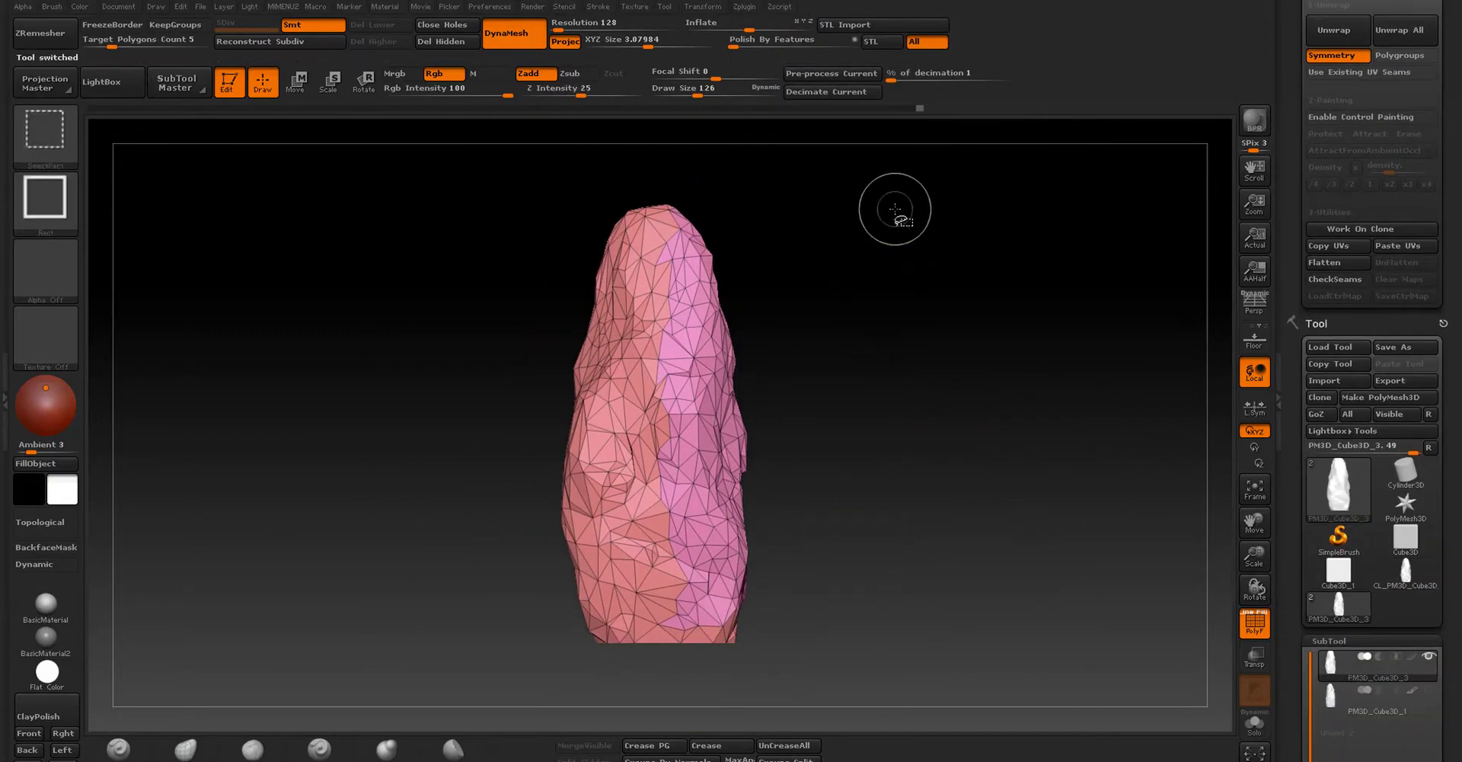
{"action": "left_click_drag", "start_coordinate": [881, 441], "coordinate": [831, 527], "text": "alt"}
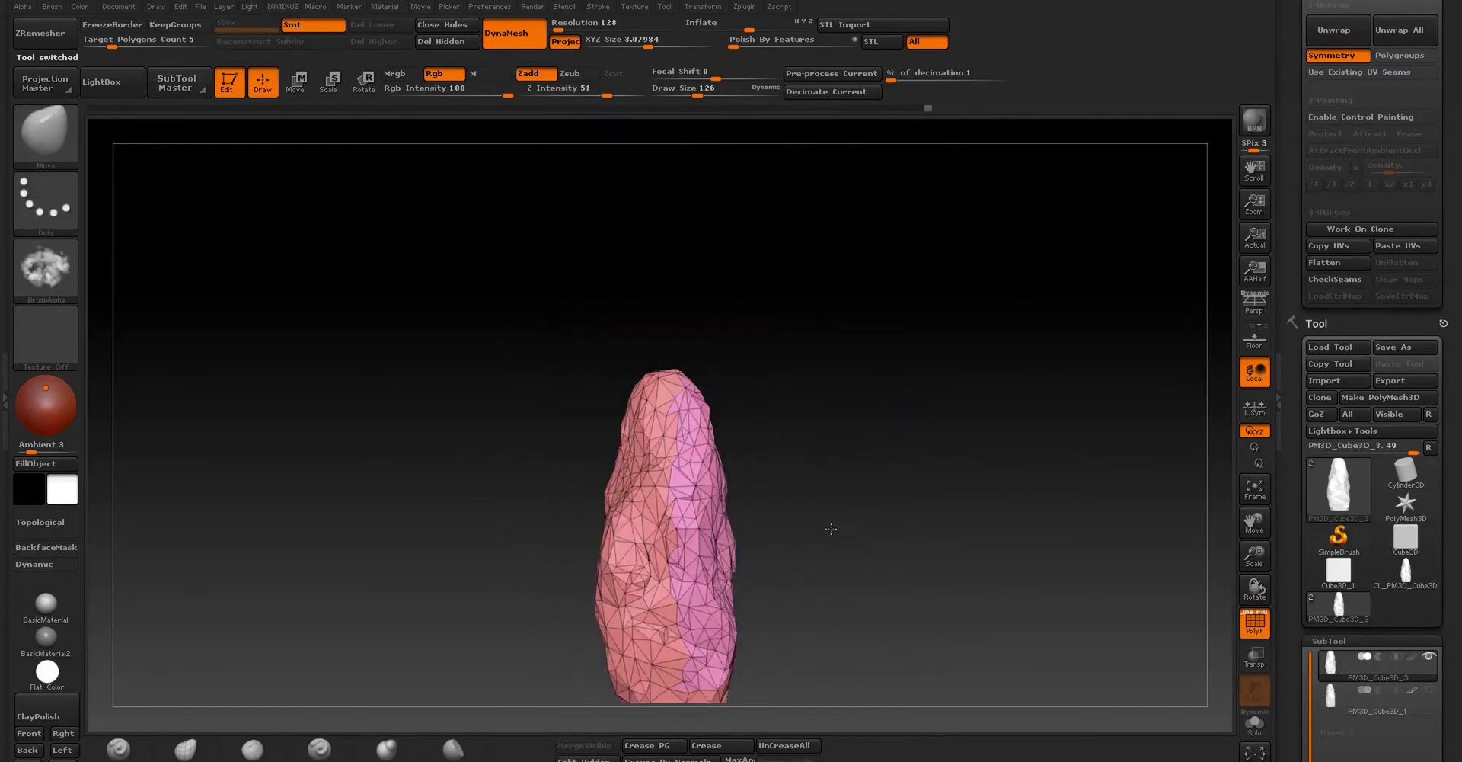
Step: Split the clone into yellow and pink polygroups and preview its flattened UV islands
{"action": "left_click_drag", "start_coordinate": [907, 262], "coordinate": [774, 594], "text": "ctrl+shift"}
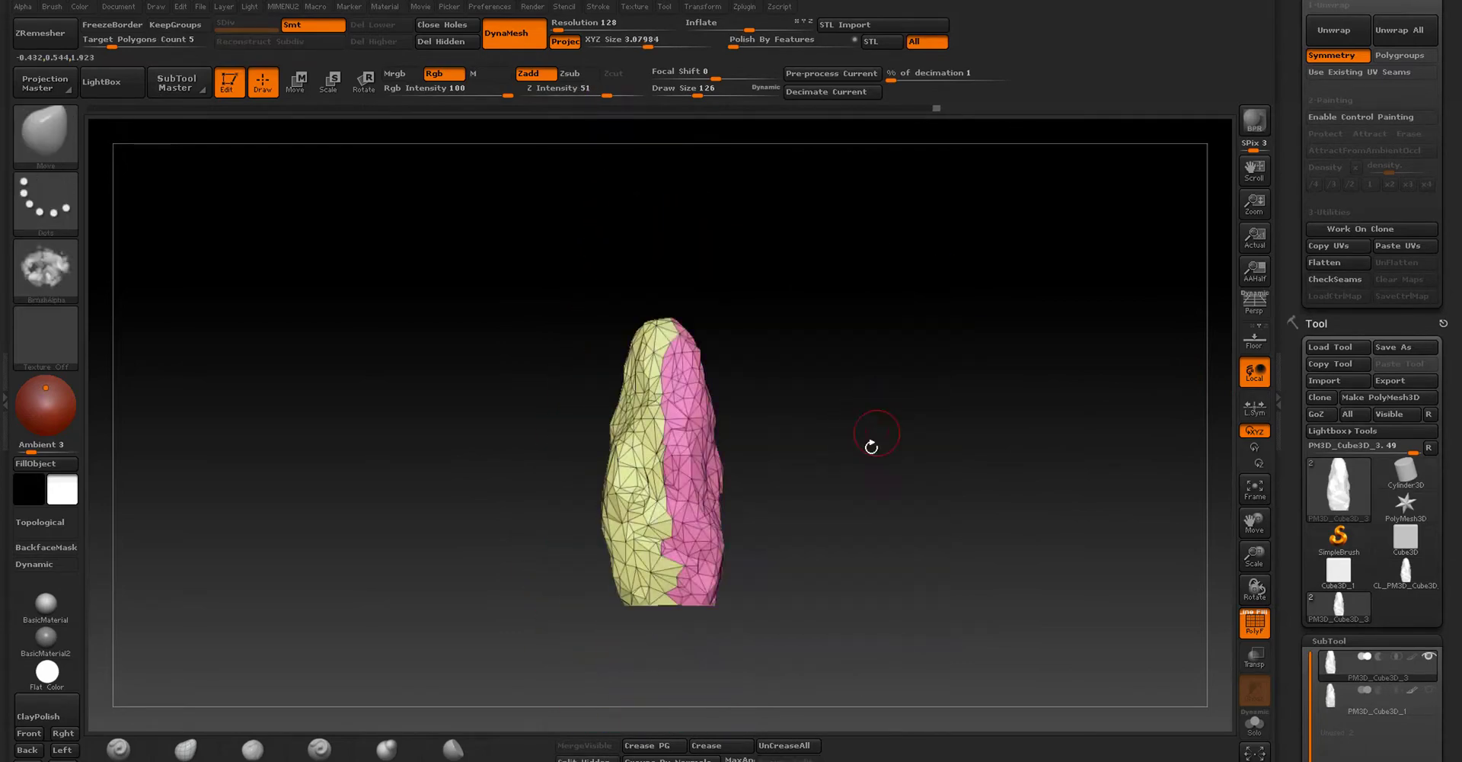
{"action": "left_click_drag", "start_coordinate": [1051, 451], "coordinate": [1110, 464], "text": "alt"}
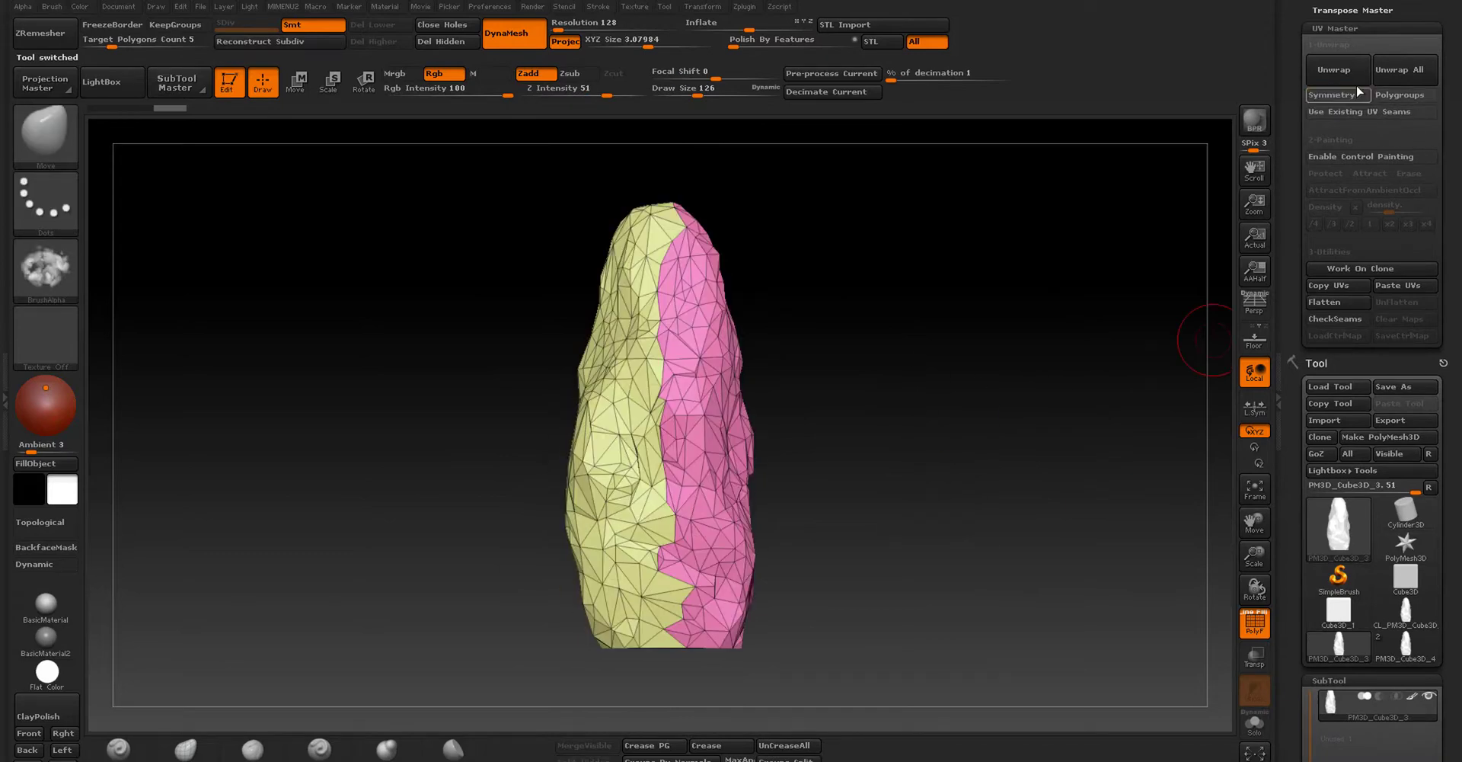
{"action": "left_click", "coordinate": [1344, 305]}
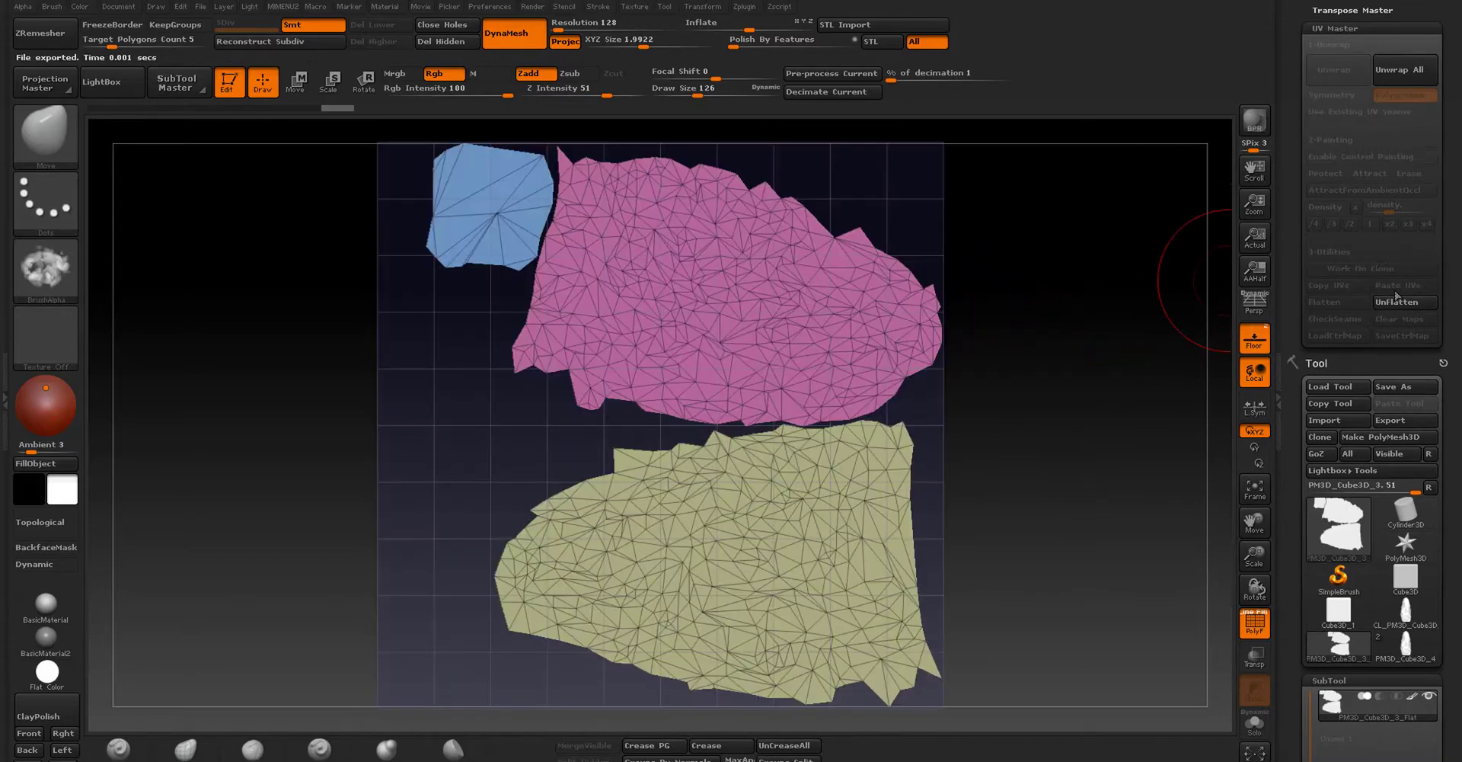
{"action": "left_click_drag", "start_coordinate": [990, 328], "coordinate": [1024, 322]}
{"action": "scroll", "coordinate": [1460, 373], "scroll_direction": "down", "scroll_amount": 3}
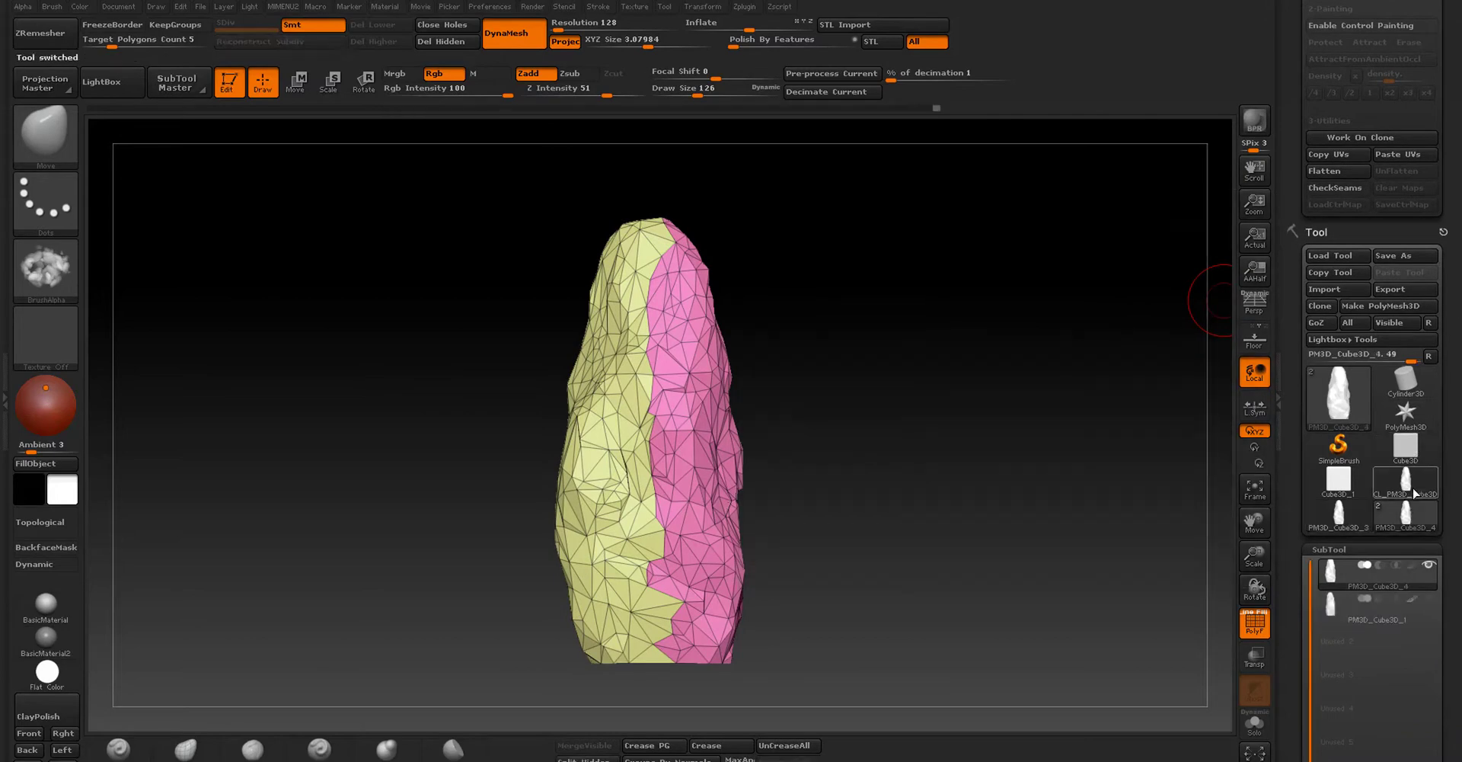
Step: Rename the low-poly and high-detail subtools to Low and Sculpt
{"action": "left_click", "coordinate": [1393, 618]}
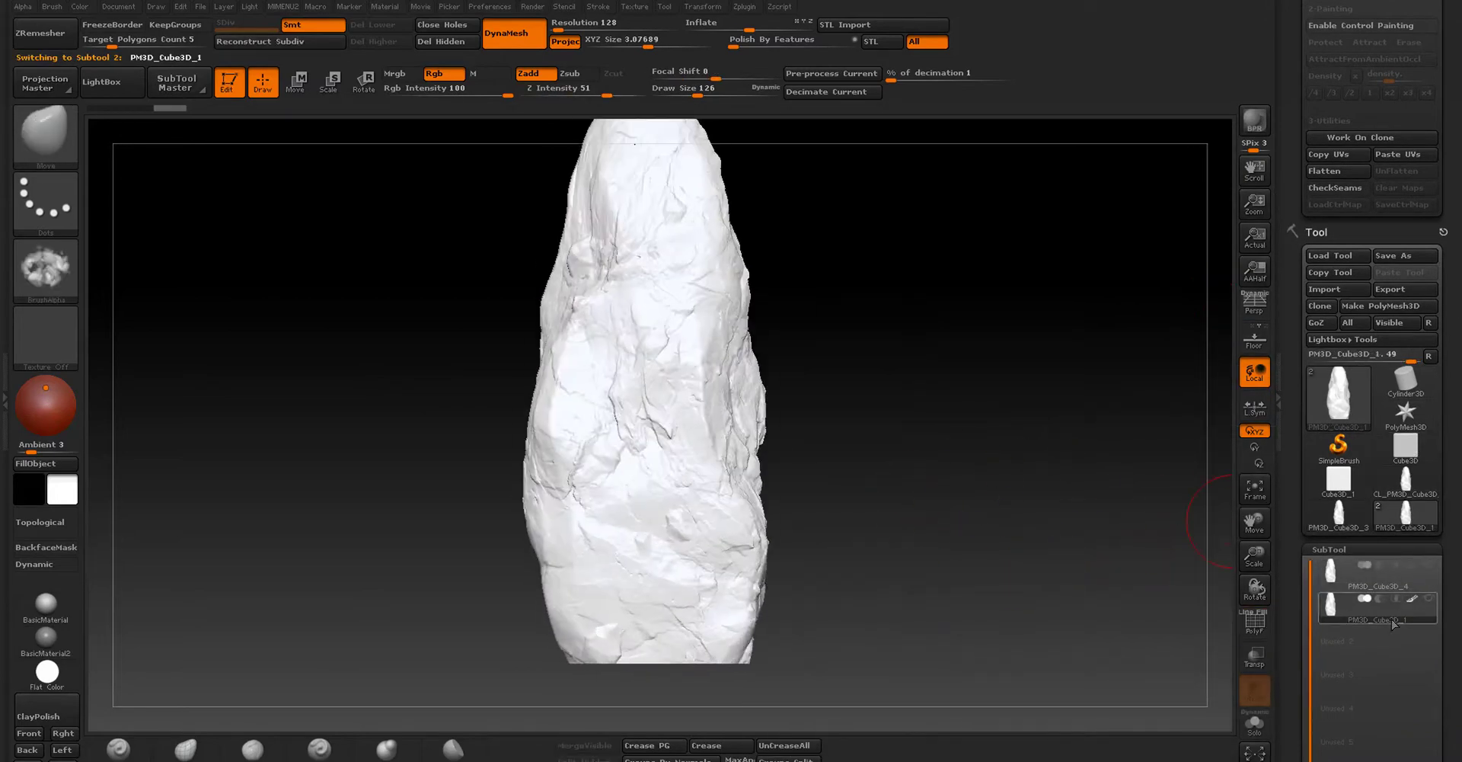
{"action": "scroll", "coordinate": [1459, 520], "scroll_direction": "down", "scroll_amount": 6}
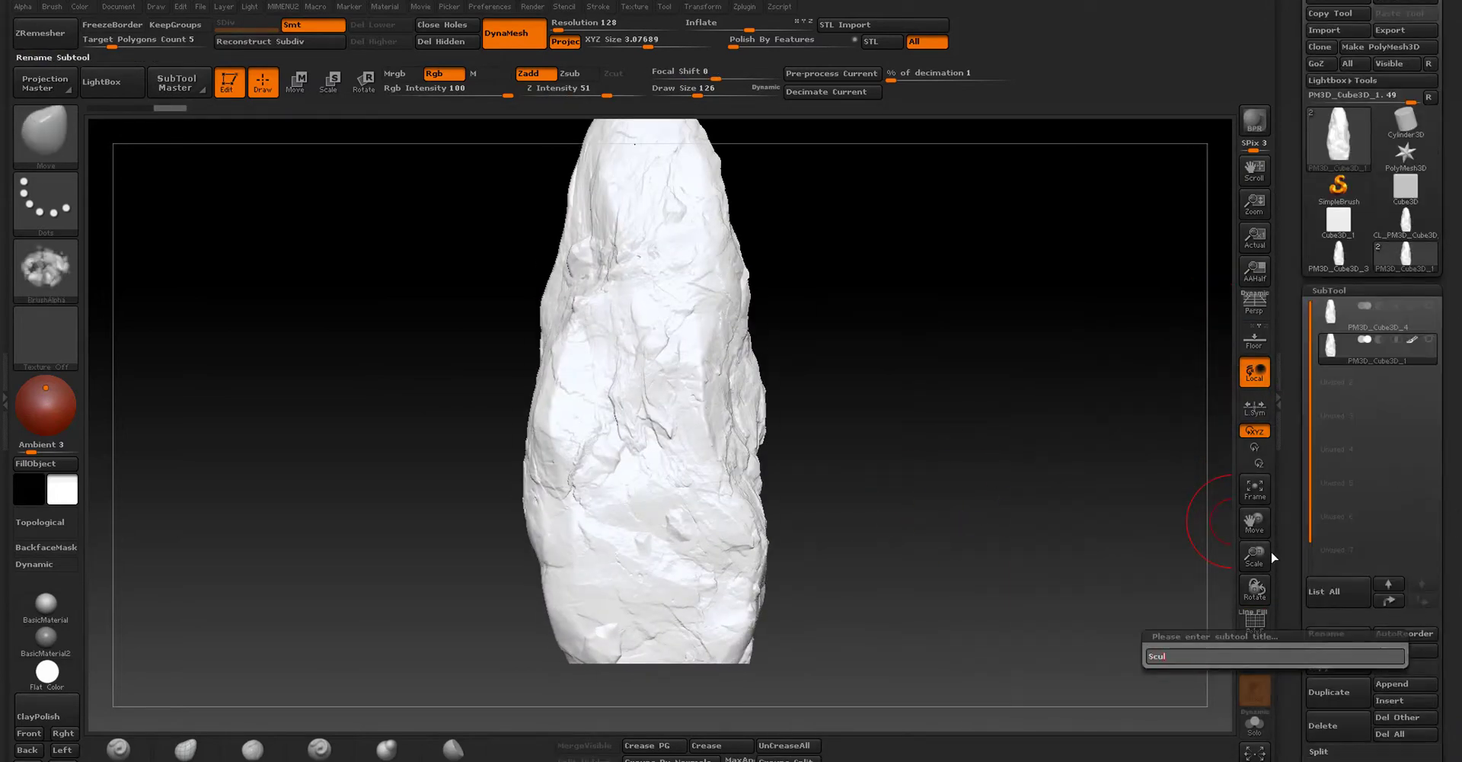
{"action": "key", "text": "Up"}
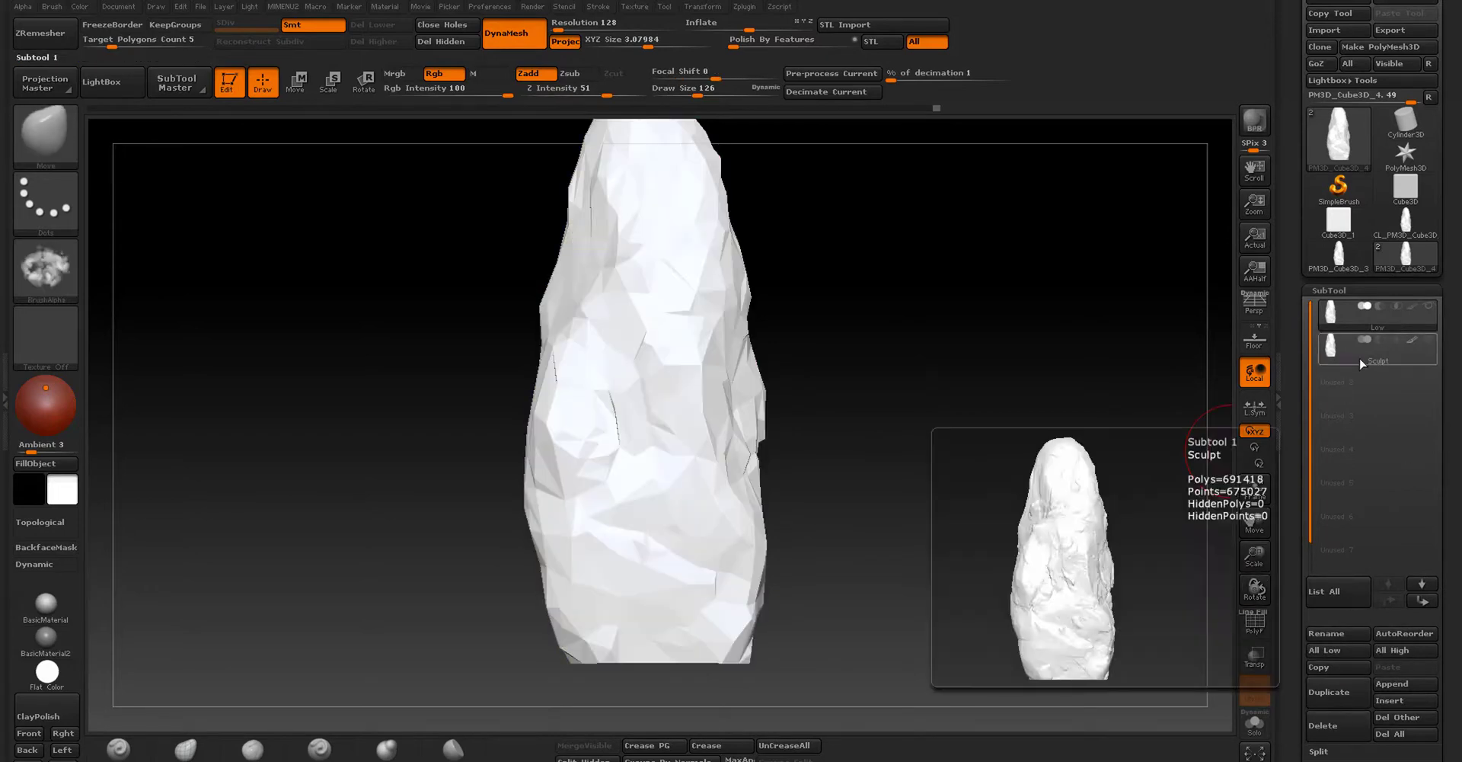
Step: Select the Sculpt subtool to duplicate it as a 10% decimated copy named Decimate
{"action": "left_click", "coordinate": [1378, 347]}
{"action": "left_click_drag", "start_coordinate": [1069, 351], "coordinate": [1082, 262]}
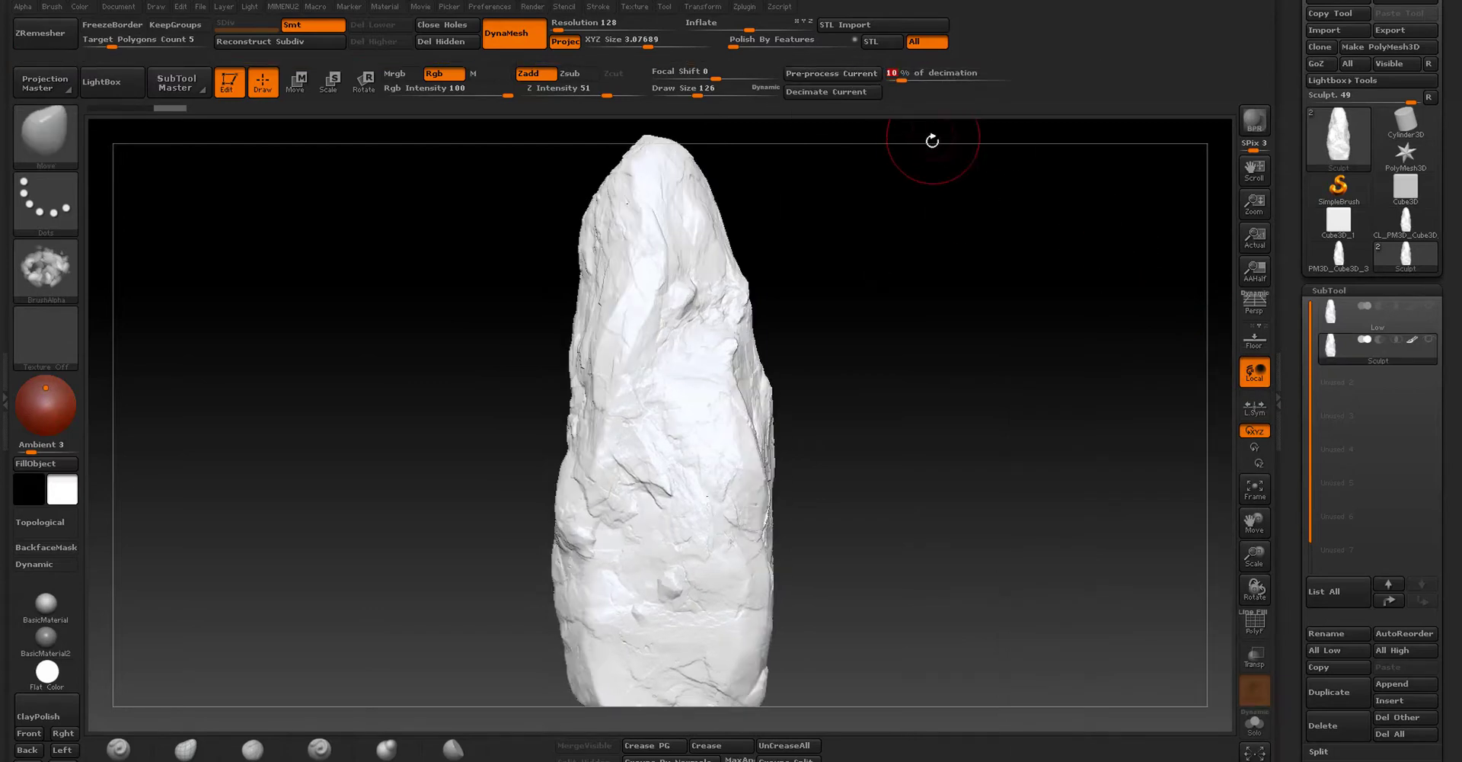
{"action": "mouse_move", "coordinate": [847, 269]}
{"action": "left_mouse_down"}
{"action": "mouse_move", "coordinate": [1126, 311]}
{"action": "mouse_move", "coordinate": [979, 373]}
{"action": "mouse_move", "coordinate": [1208, 381]}
{"action": "left_mouse_up"}
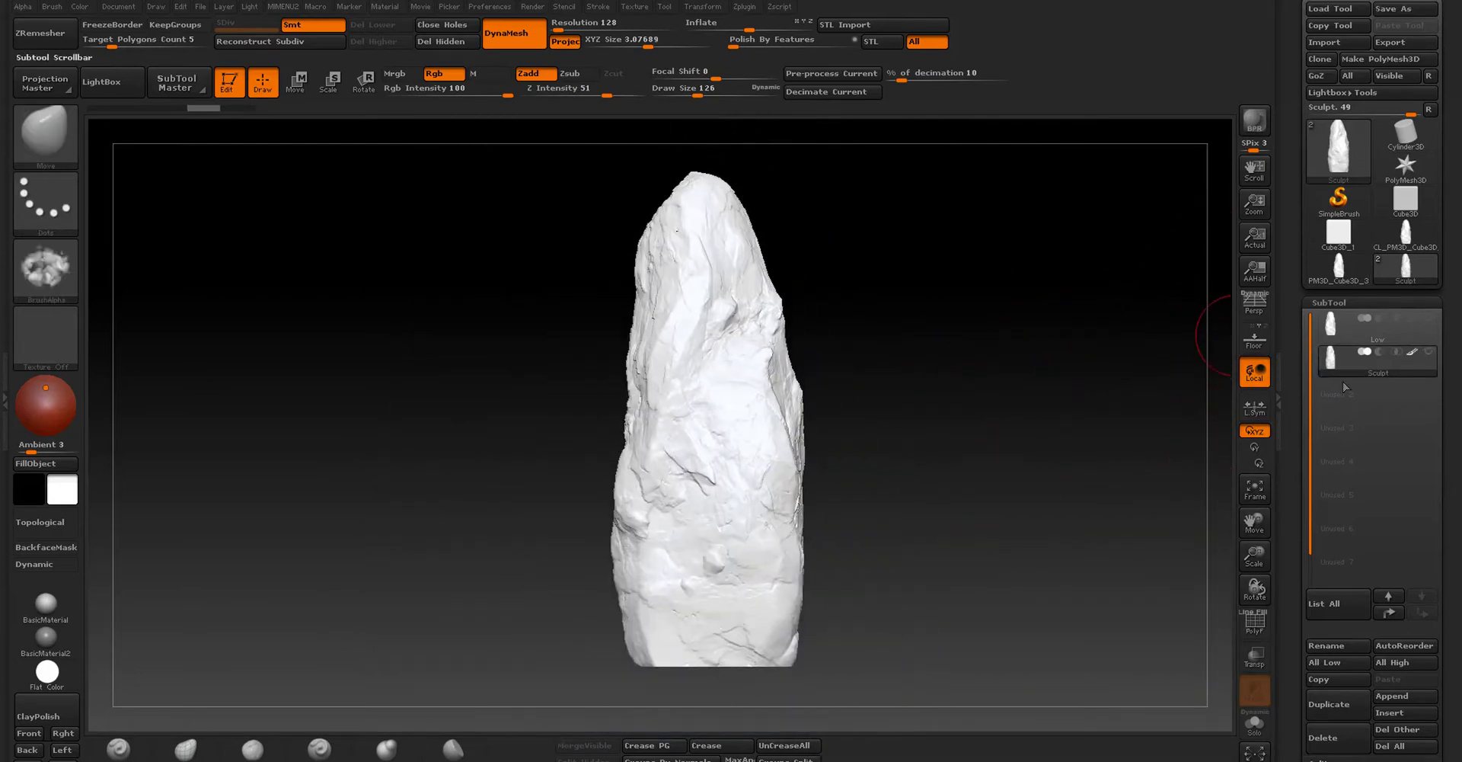
{"action": "scroll", "coordinate": [824, 301], "scroll_direction": "up", "scroll_amount": 5}
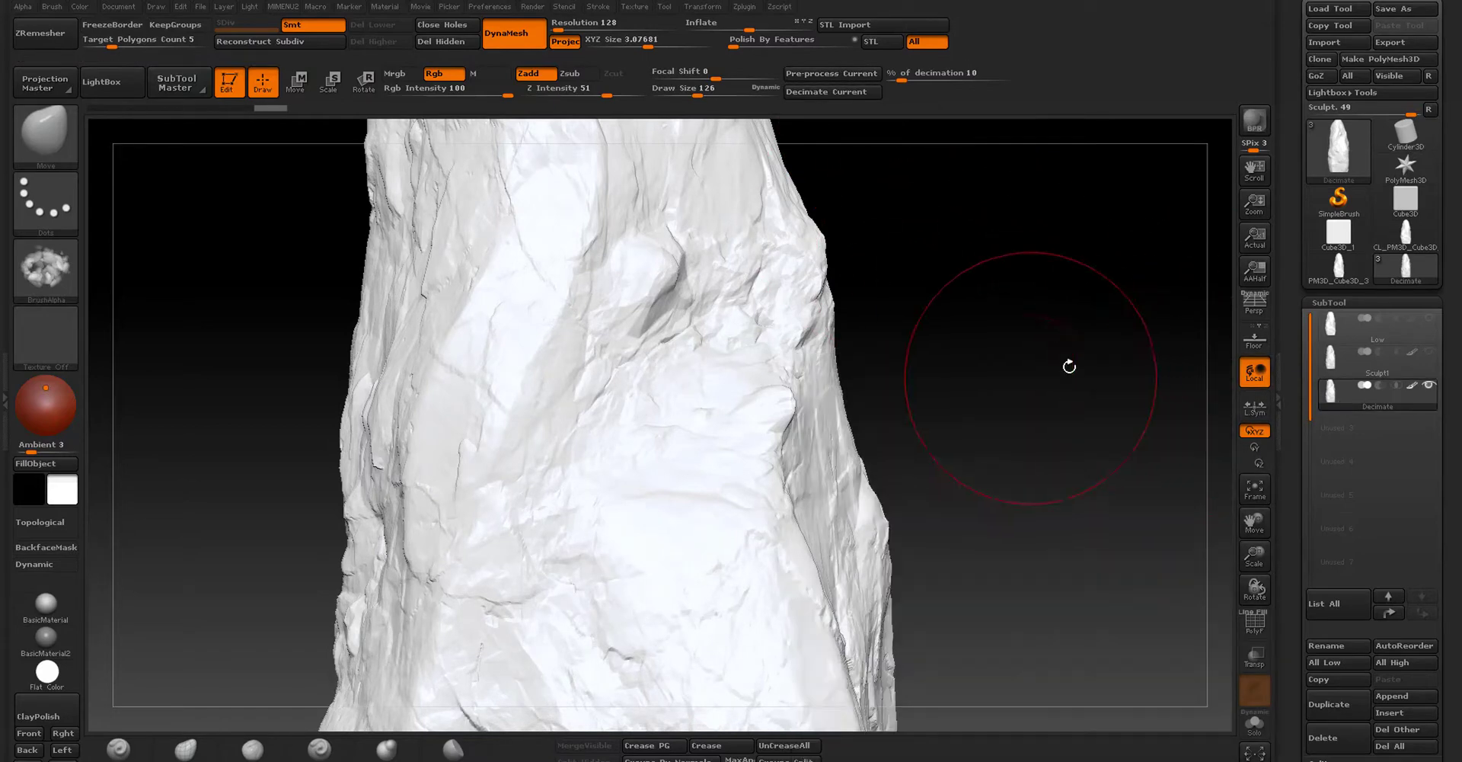
Step: Select the Low subtool with PolyF on, flatten its UVs to check the layout, then unflatten
{"action": "key", "text": "f"}
{"action": "left_click", "coordinate": [1371, 324]}
{"action": "key", "text": "shift+f"}
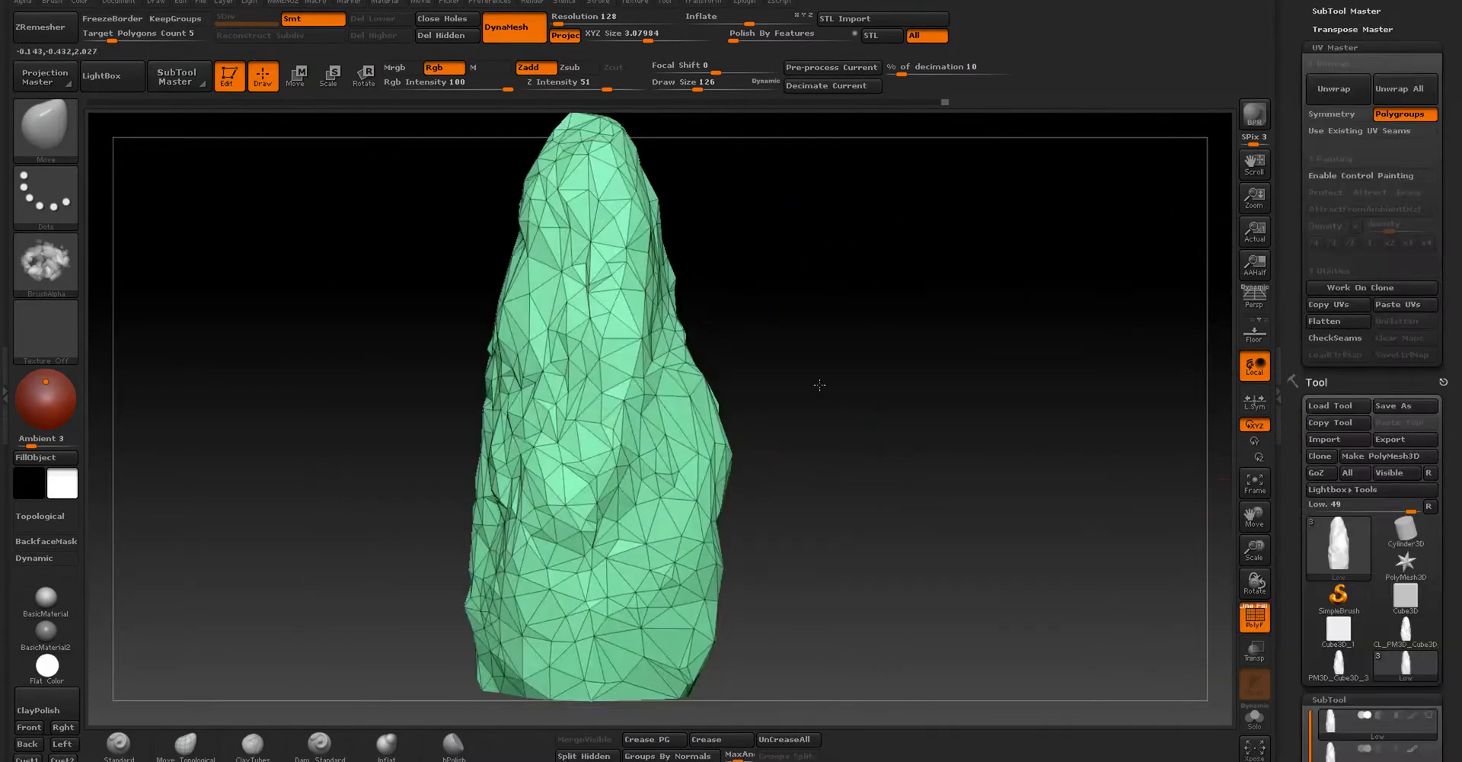
{"action": "scroll", "coordinate": [1459, 227], "scroll_direction": "up", "scroll_amount": 5}
{"action": "scroll", "coordinate": [1356, 319], "scroll_direction": "down", "scroll_amount": 1}
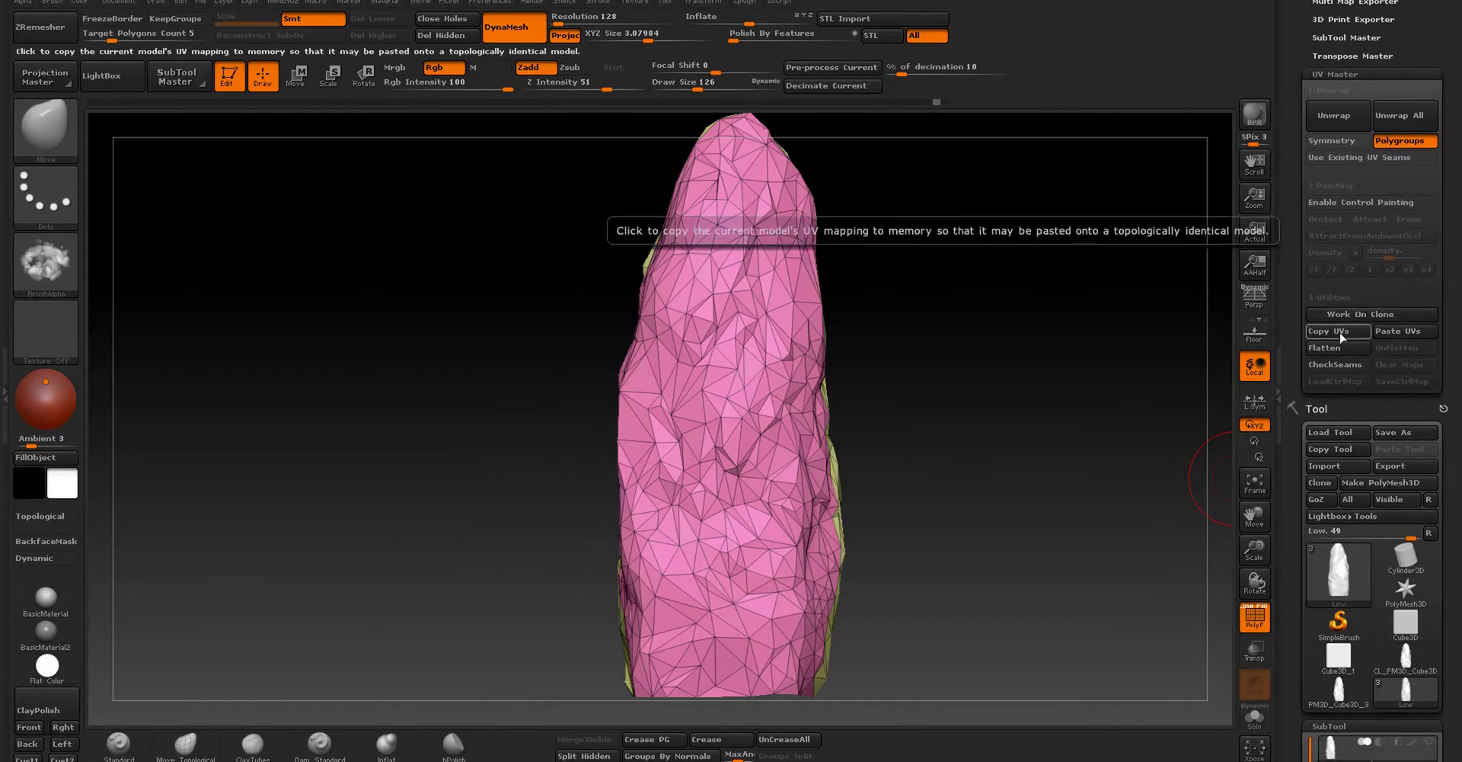
{"action": "left_click", "coordinate": [1352, 345]}
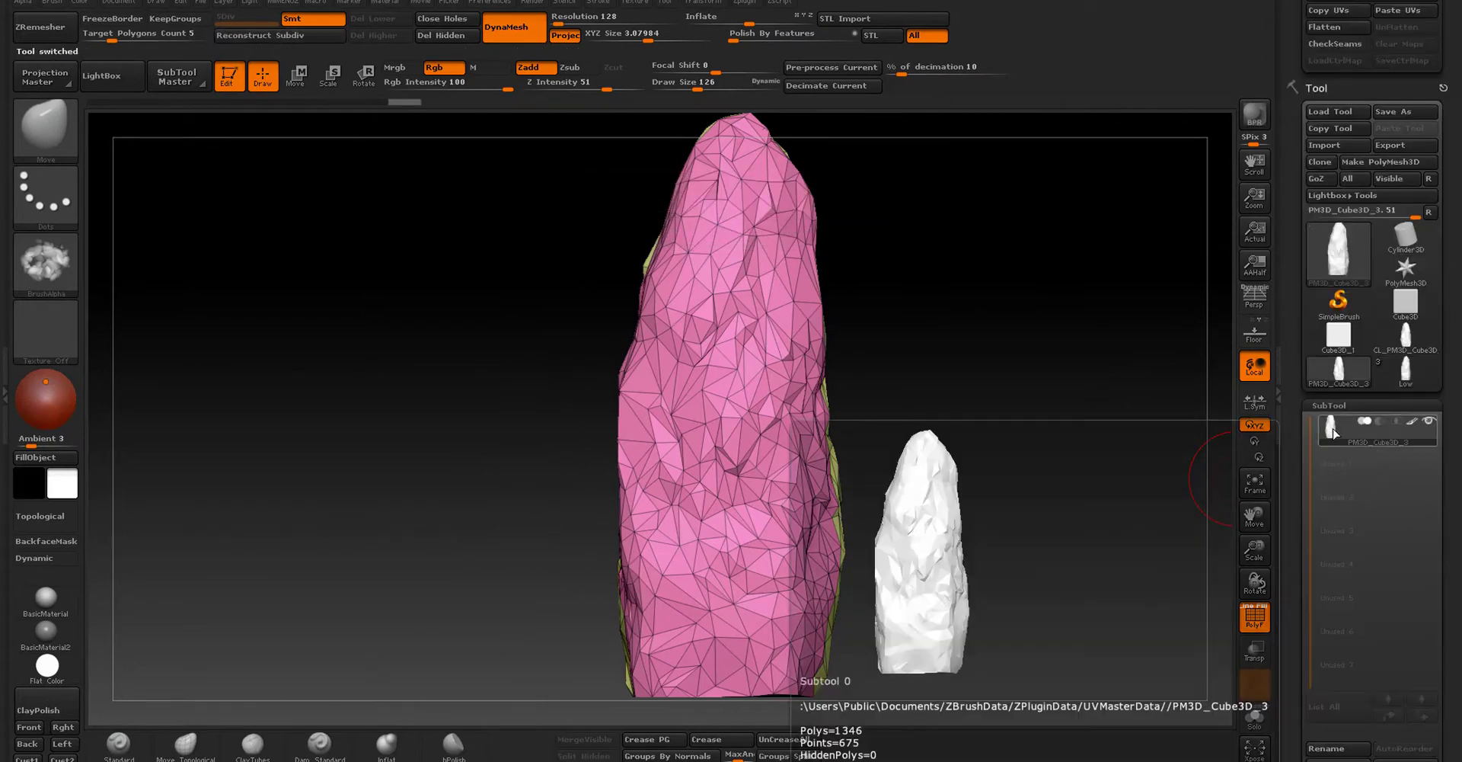
{"action": "left_click", "coordinate": [1394, 297]}
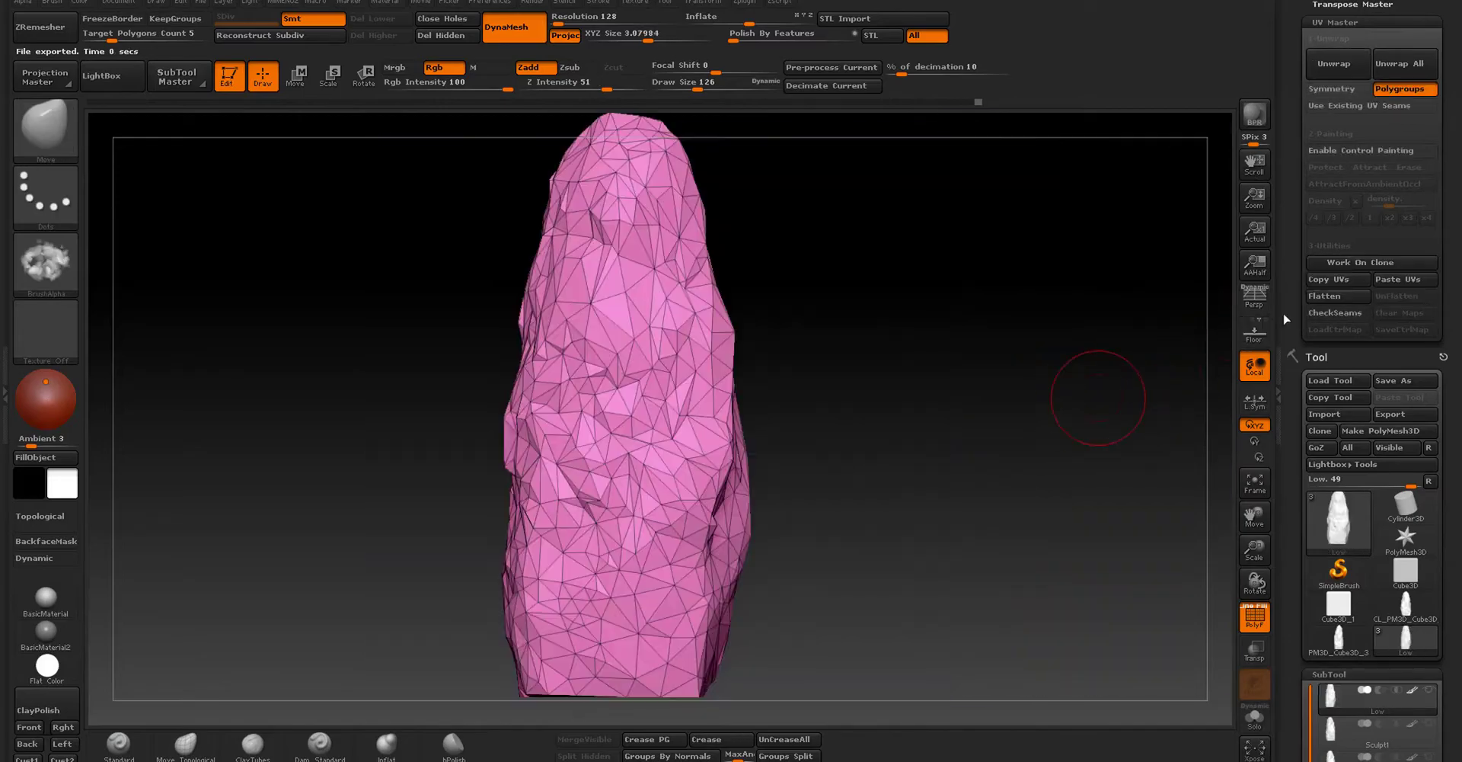
{"action": "scroll", "coordinate": [1451, 150], "scroll_direction": "up", "scroll_amount": 2}
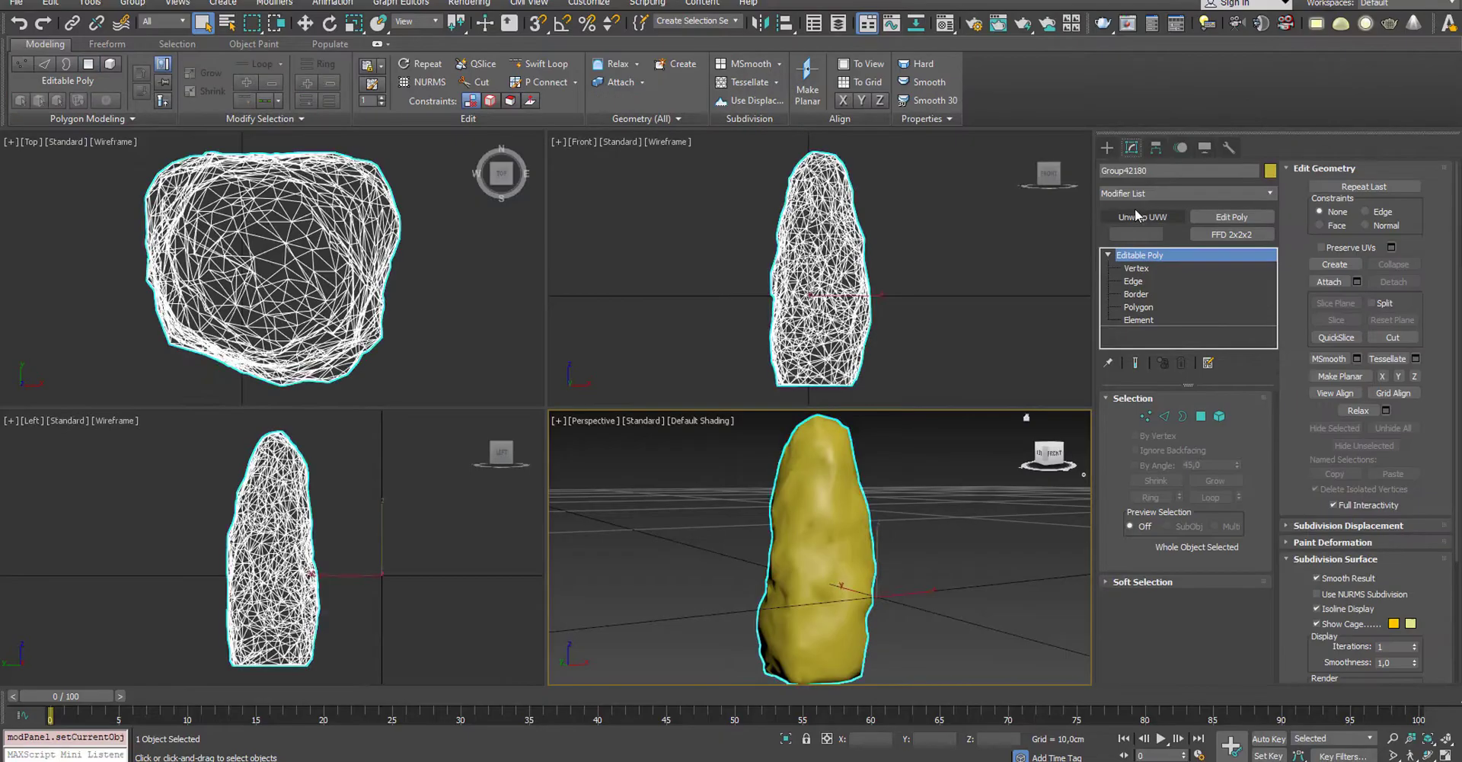
Step: Show the labelled Texture Checker map and relax all the rock's UV faces with Start Relax
{"action": "left_click", "coordinate": [329, 287]}
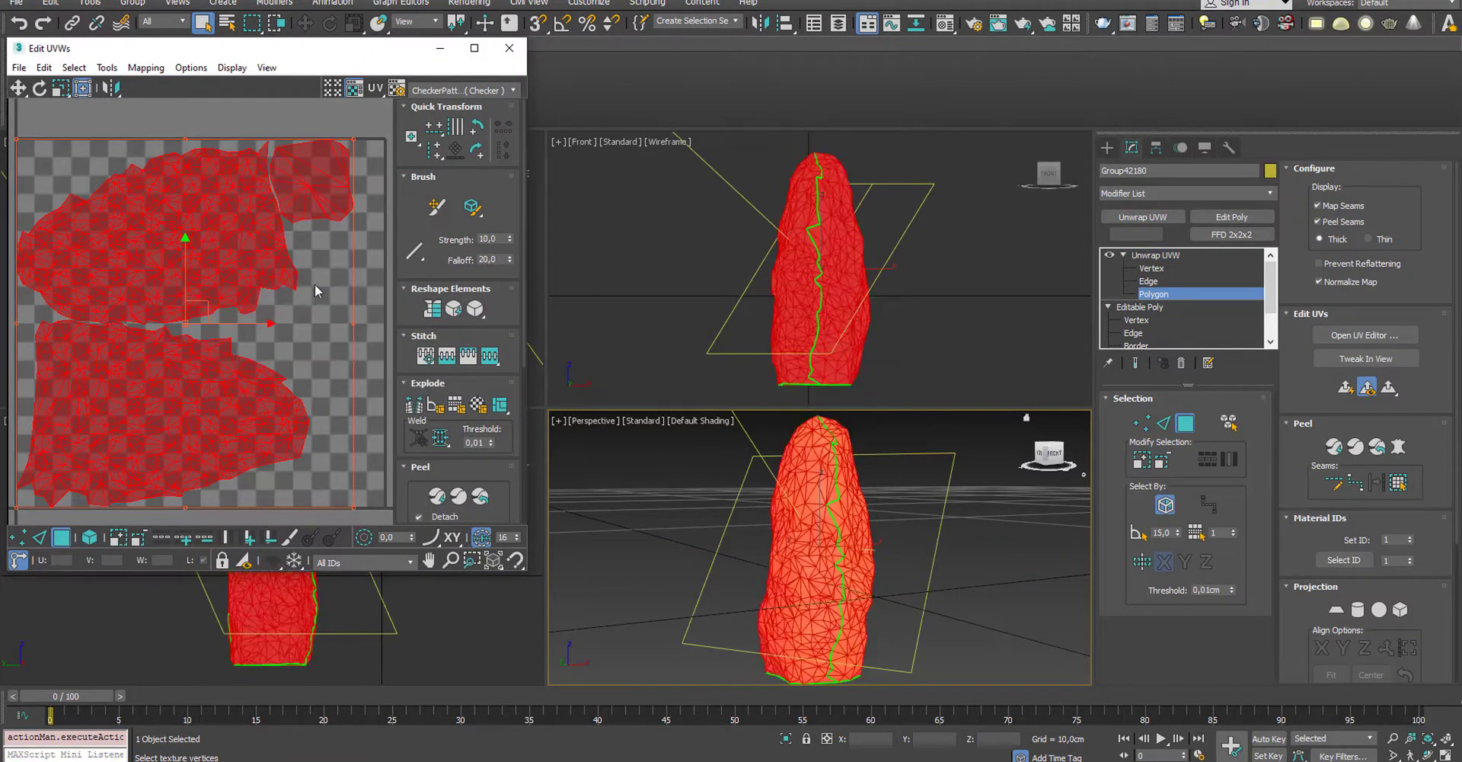
{"action": "left_click", "coordinate": [460, 90]}
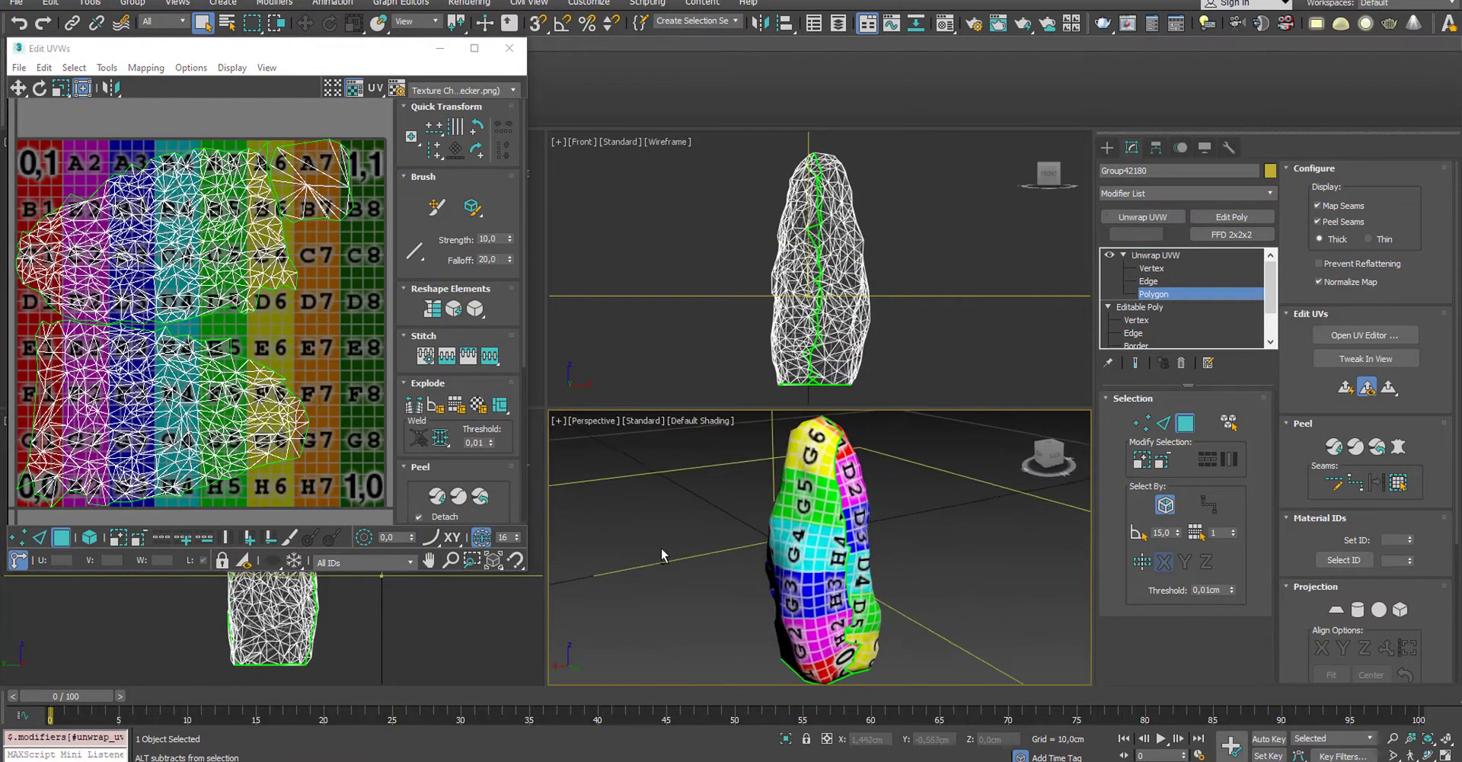
{"action": "middle_click_drag", "start_coordinate": [662, 547], "coordinate": [586, 529], "text": "alt"}
{"action": "key", "text": "ctrl+a"}
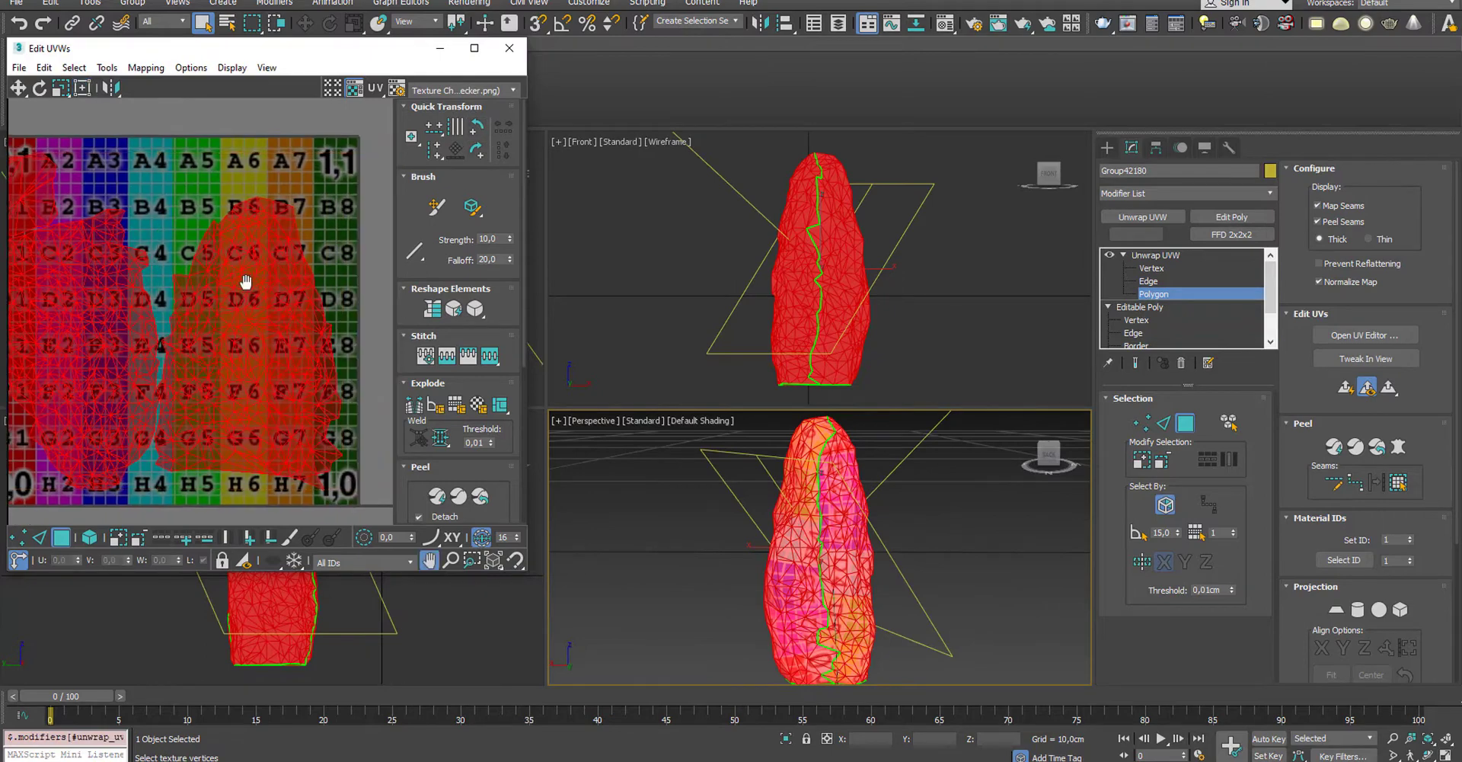
{"action": "scroll", "coordinate": [229, 381], "scroll_direction": "down", "scroll_amount": 5}
{"action": "left_click", "coordinate": [107, 67]}
{"action": "left_click", "coordinate": [131, 323]}
{"action": "left_click", "coordinate": [190, 180]}
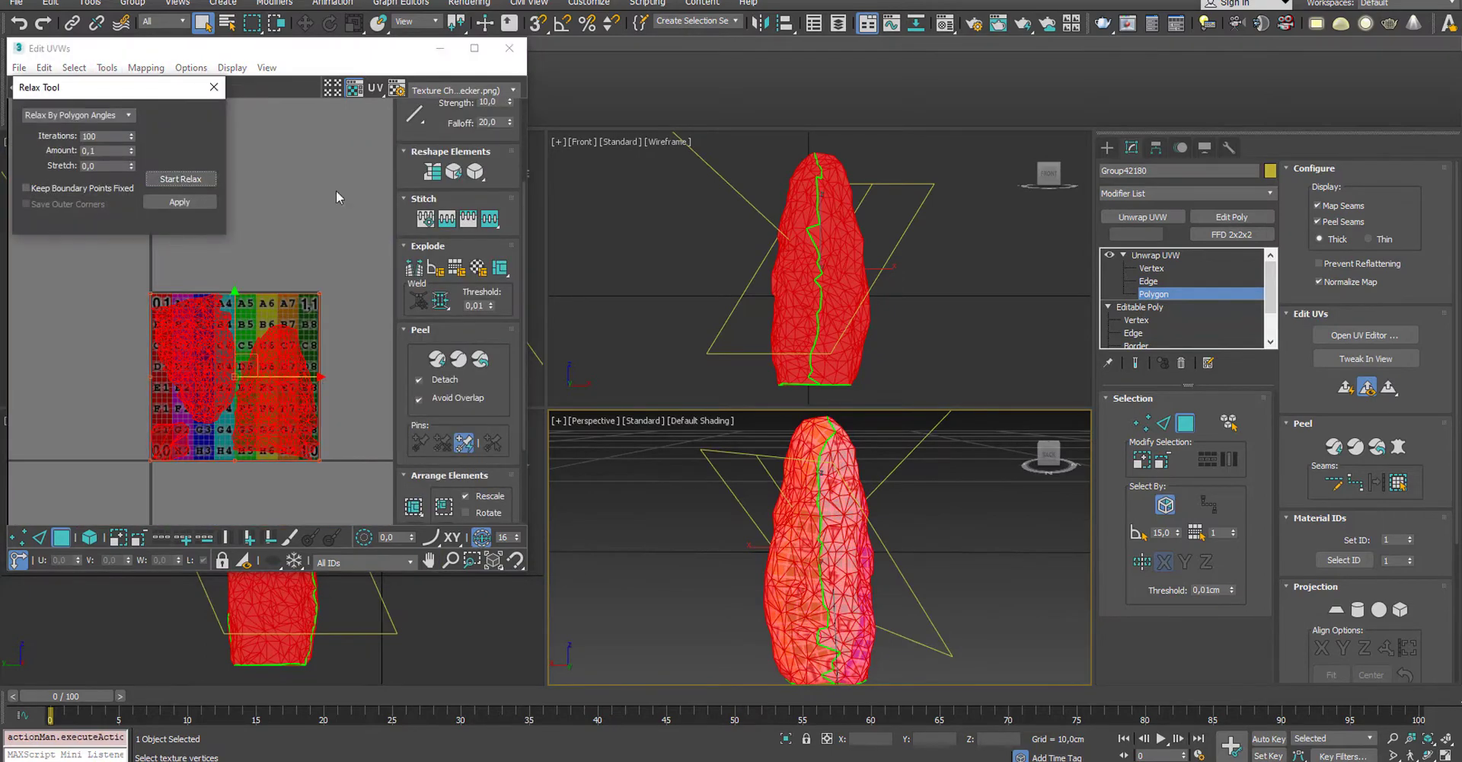
{"action": "left_click", "coordinate": [214, 87]}
Step: Close the UV editor and export the rock as an OBJ file
{"action": "left_click", "coordinate": [509, 48]}
{"action": "left_click", "coordinate": [15, 2]}
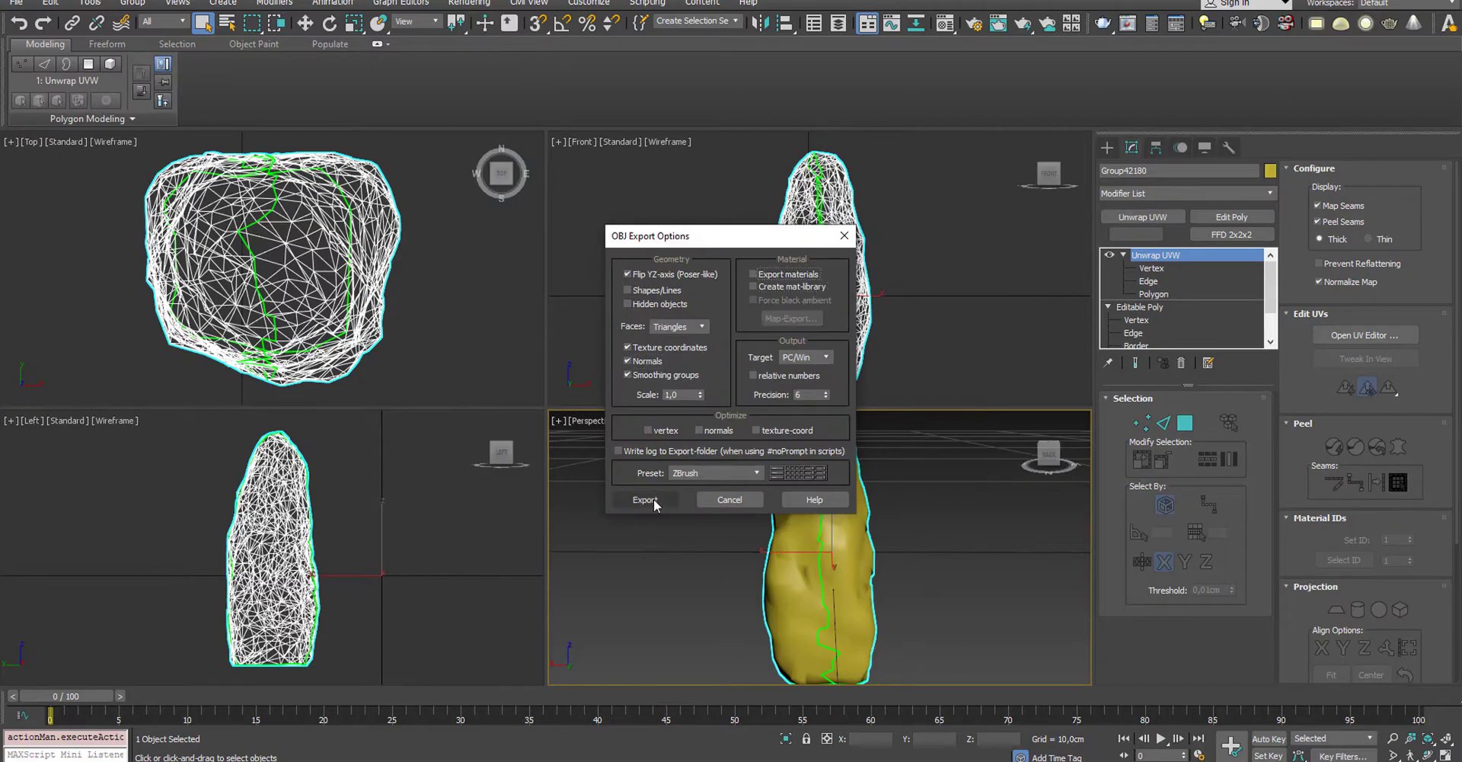
{"action": "left_click", "coordinate": [654, 498]}
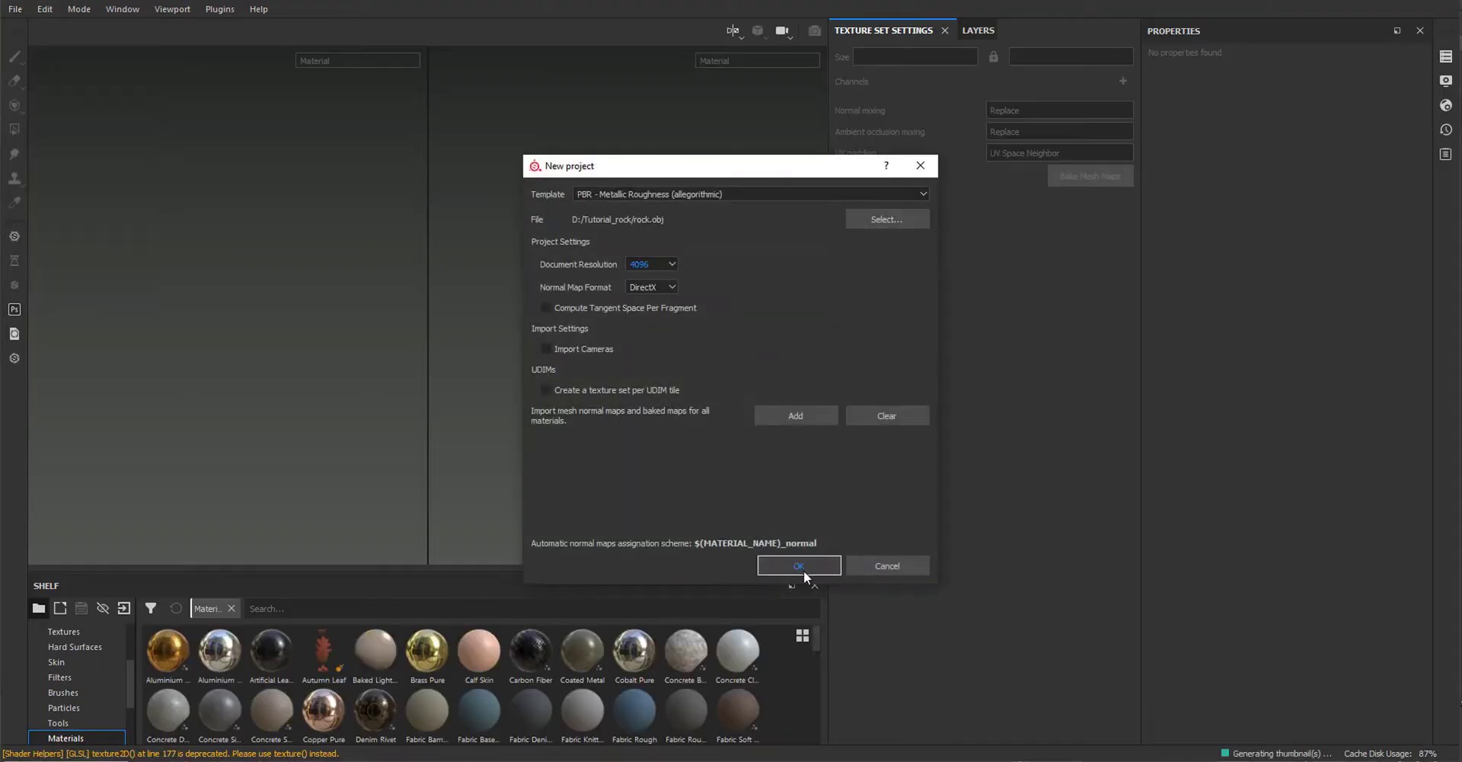
Step: Confirm the new 4096 project and run an initial mesh-map bake
{"action": "left_click", "coordinate": [803, 569]}
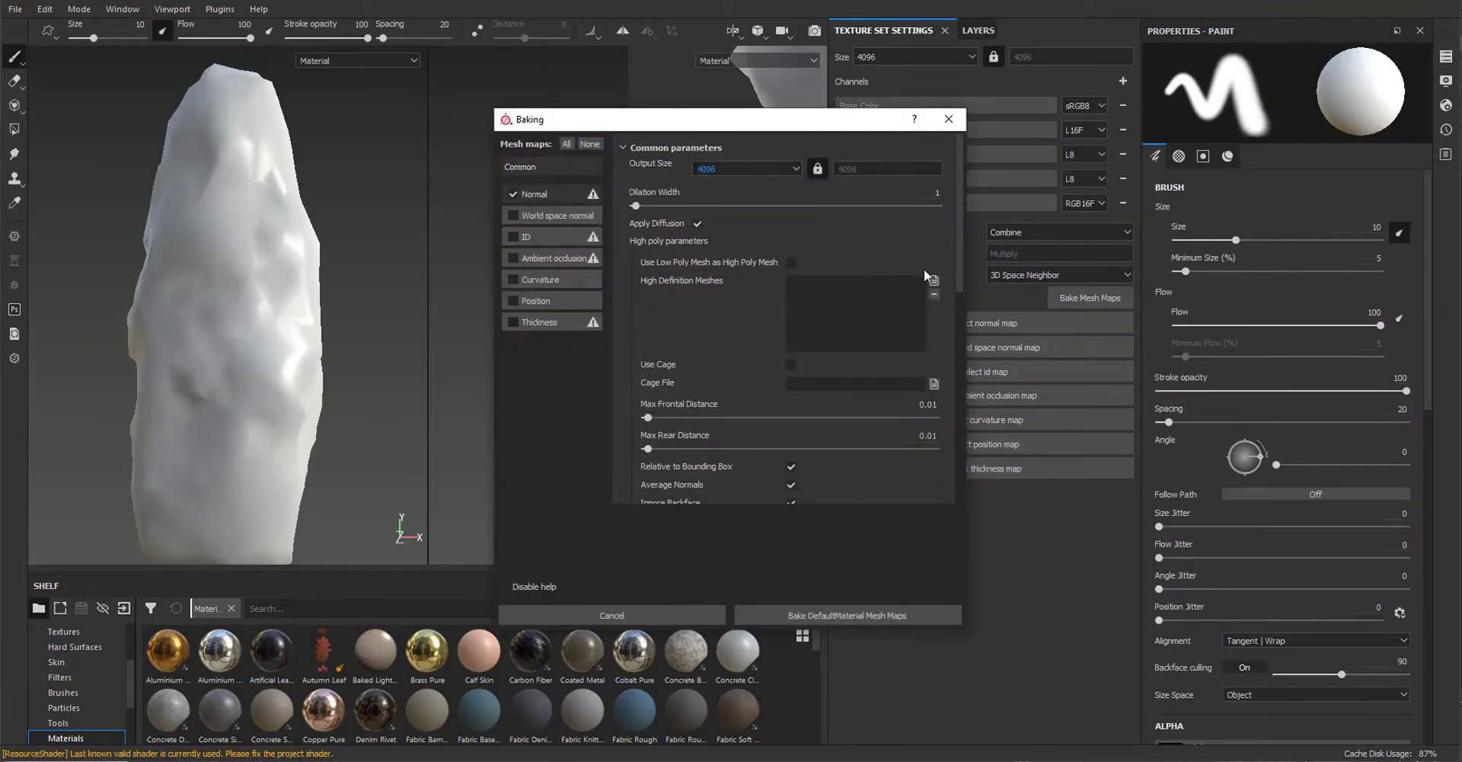
{"action": "left_click", "coordinate": [847, 615]}
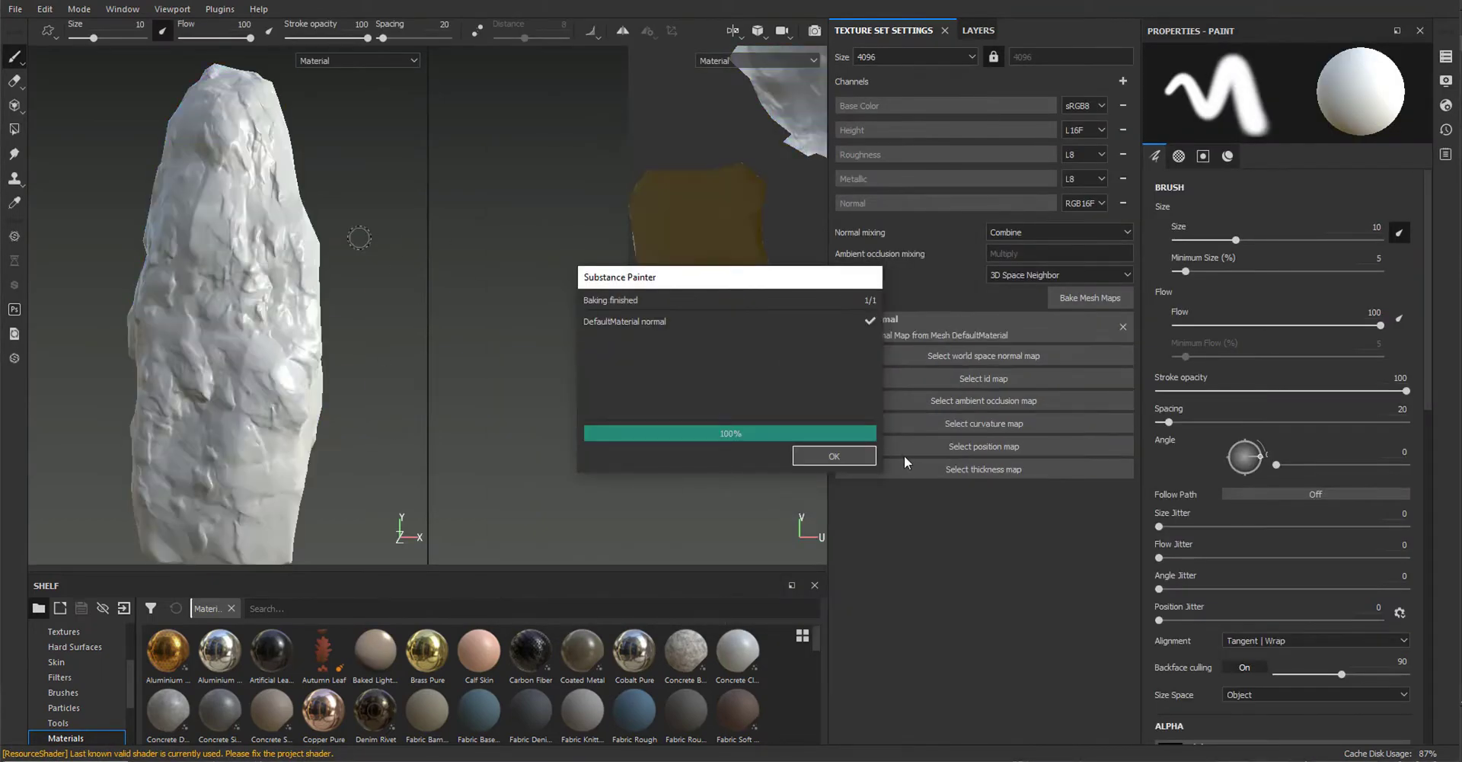
{"action": "left_click", "coordinate": [60, 646]}
{"action": "right_click", "coordinate": [153, 655]}
Step: Find fol_stone in the shelf and add it as a material layer
{"action": "left_click", "coordinate": [305, 608]}
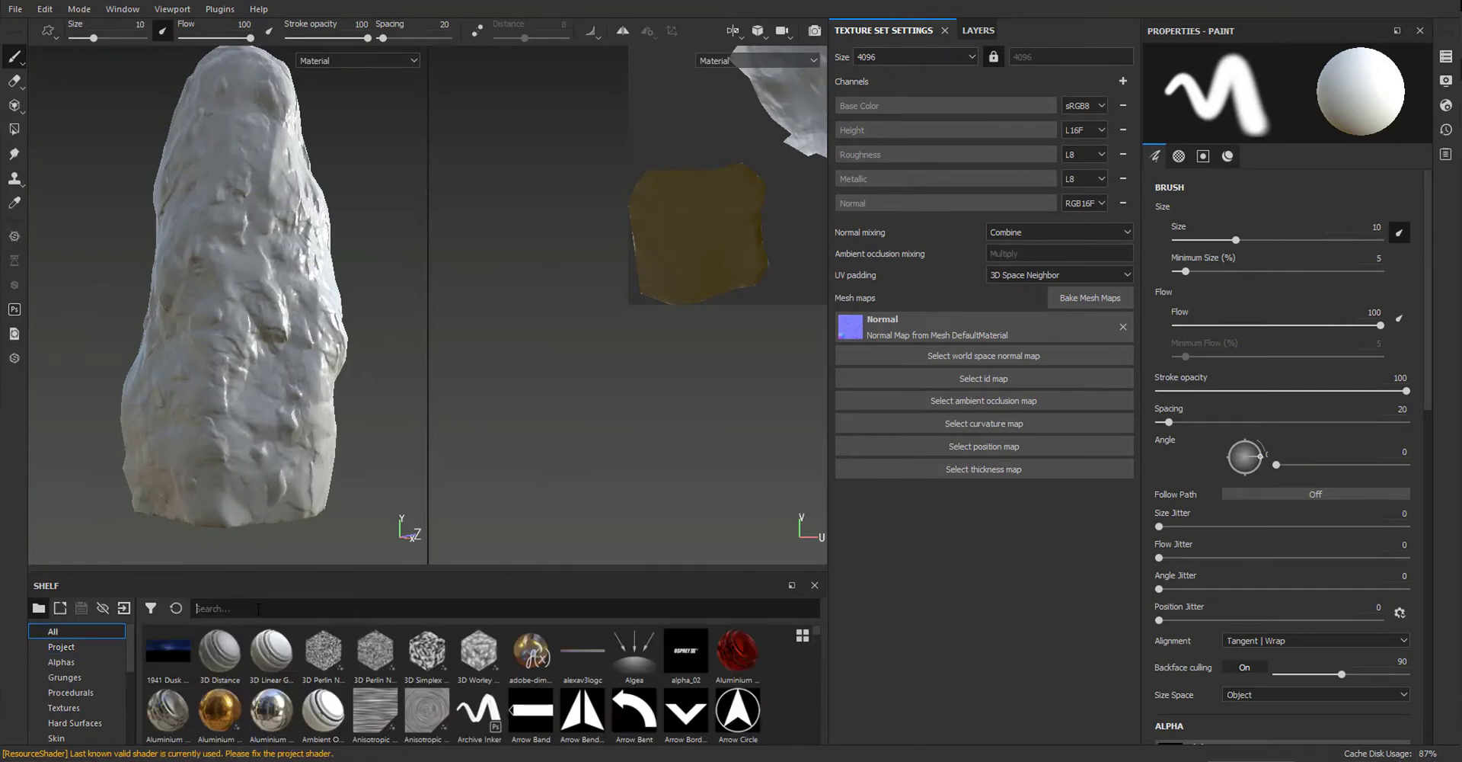
{"action": "type", "text": "fol_stone"}
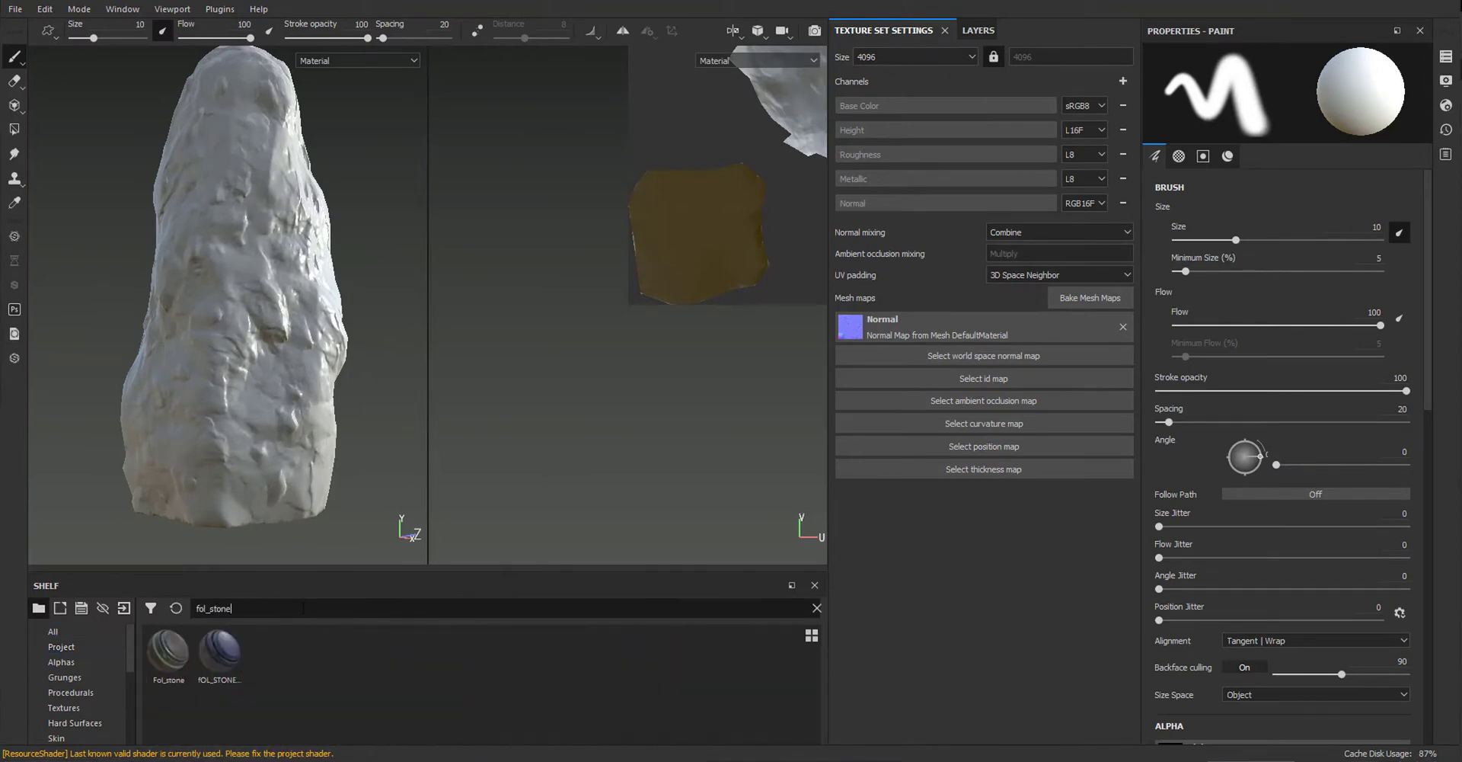
{"action": "left_click", "coordinate": [976, 34]}
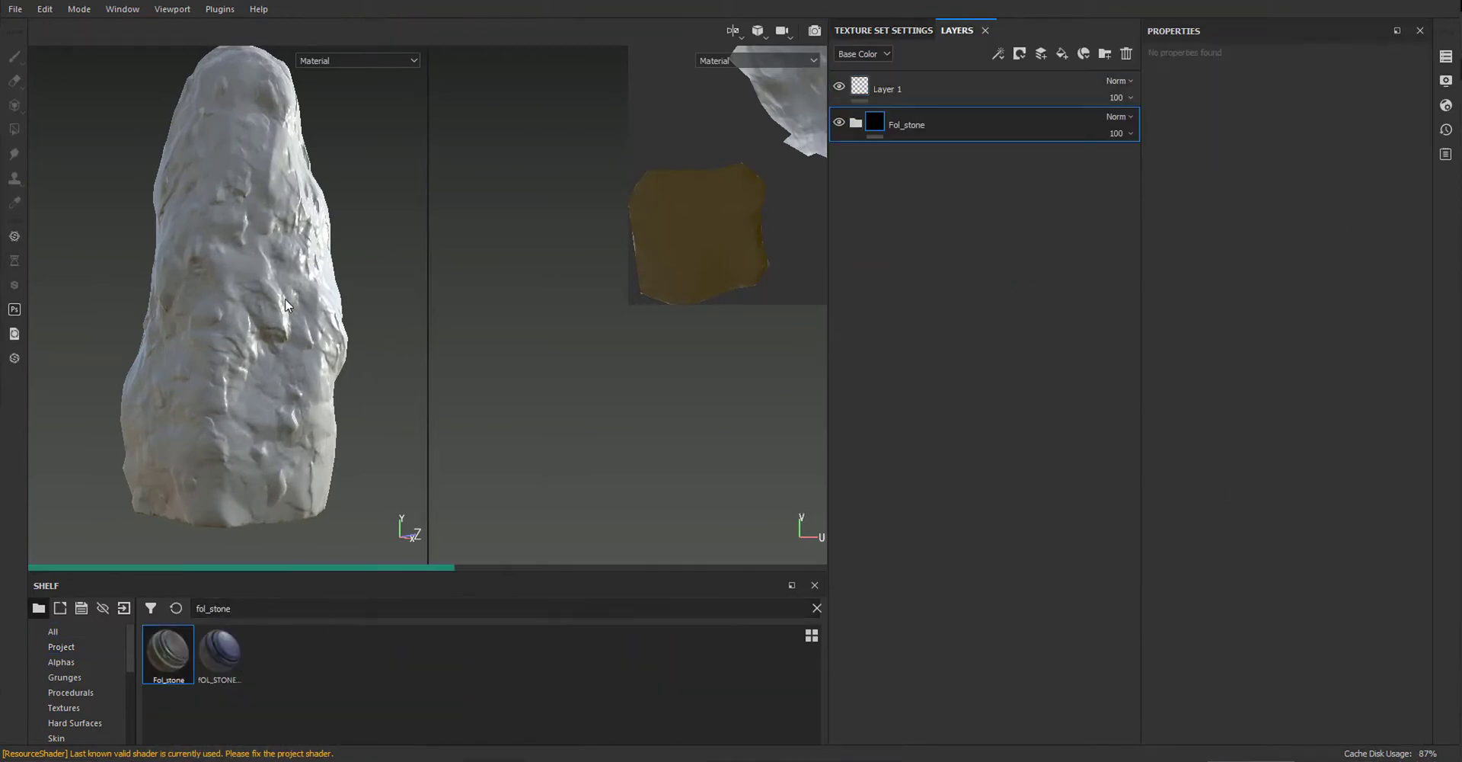
{"action": "left_click", "coordinate": [862, 34]}
Step: Bake normal, world space normal, AO, curvature, position and thickness maps from high.OBJ
{"action": "left_click", "coordinate": [1089, 297]}
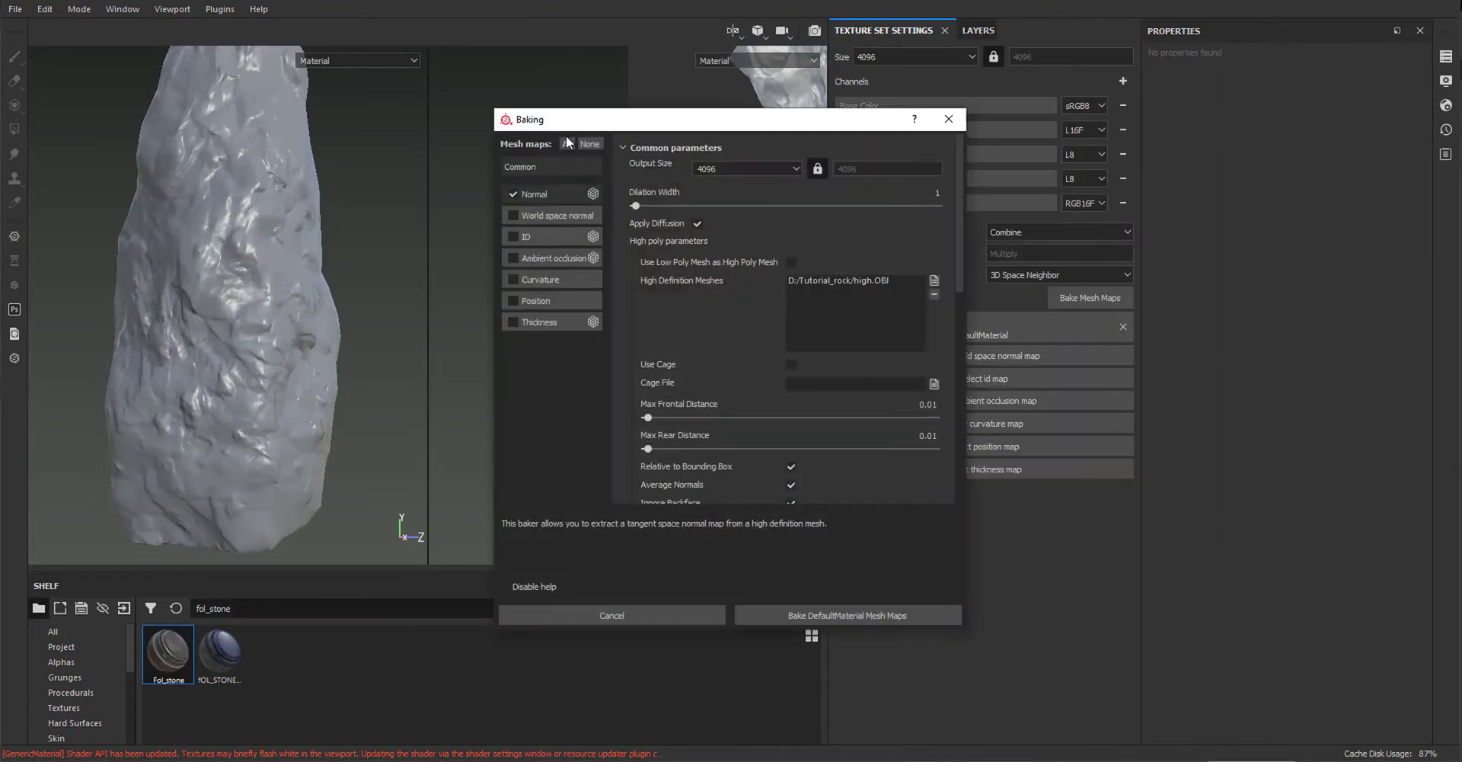
{"action": "left_click", "coordinate": [589, 262]}
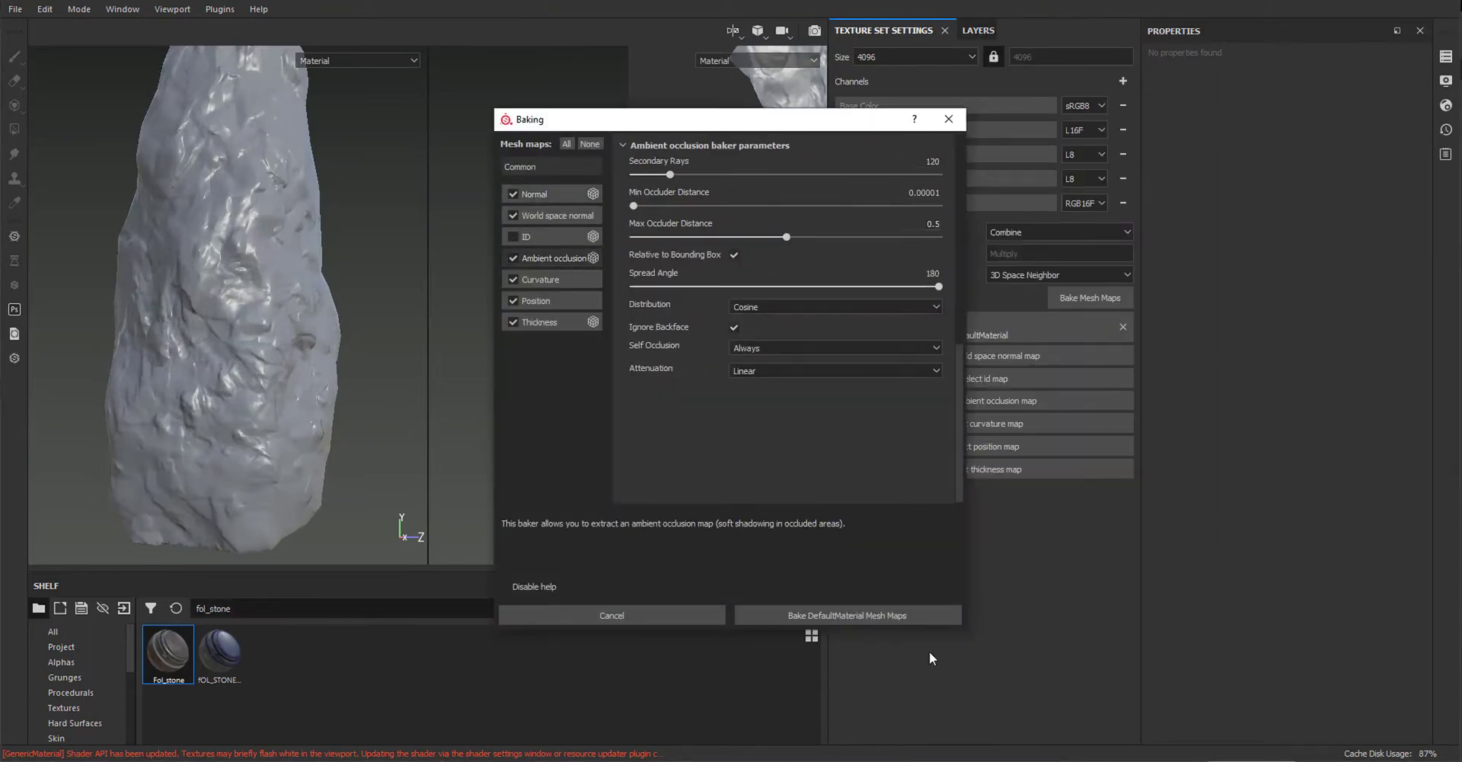
{"action": "left_click", "coordinate": [869, 614]}
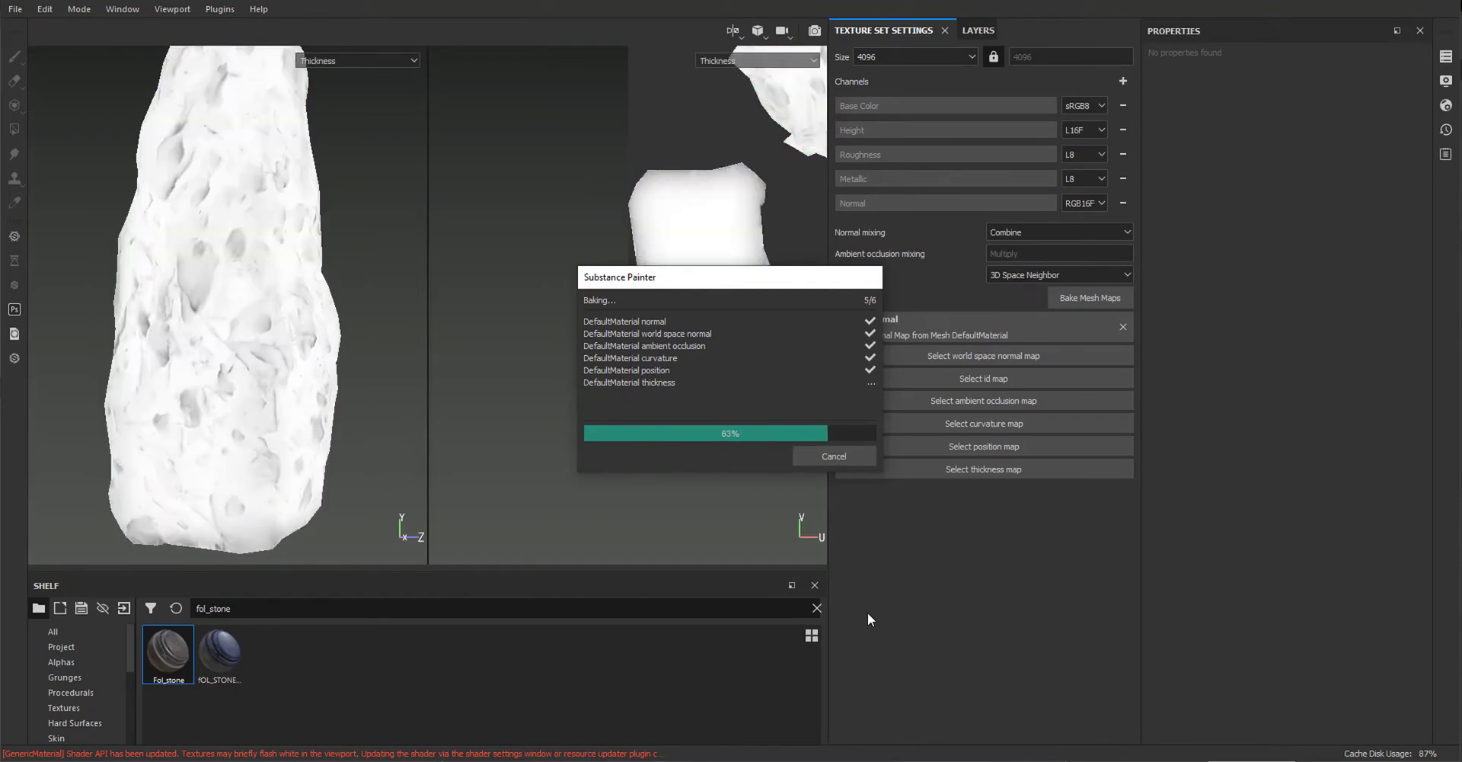
{"action": "left_click", "coordinate": [807, 455]}
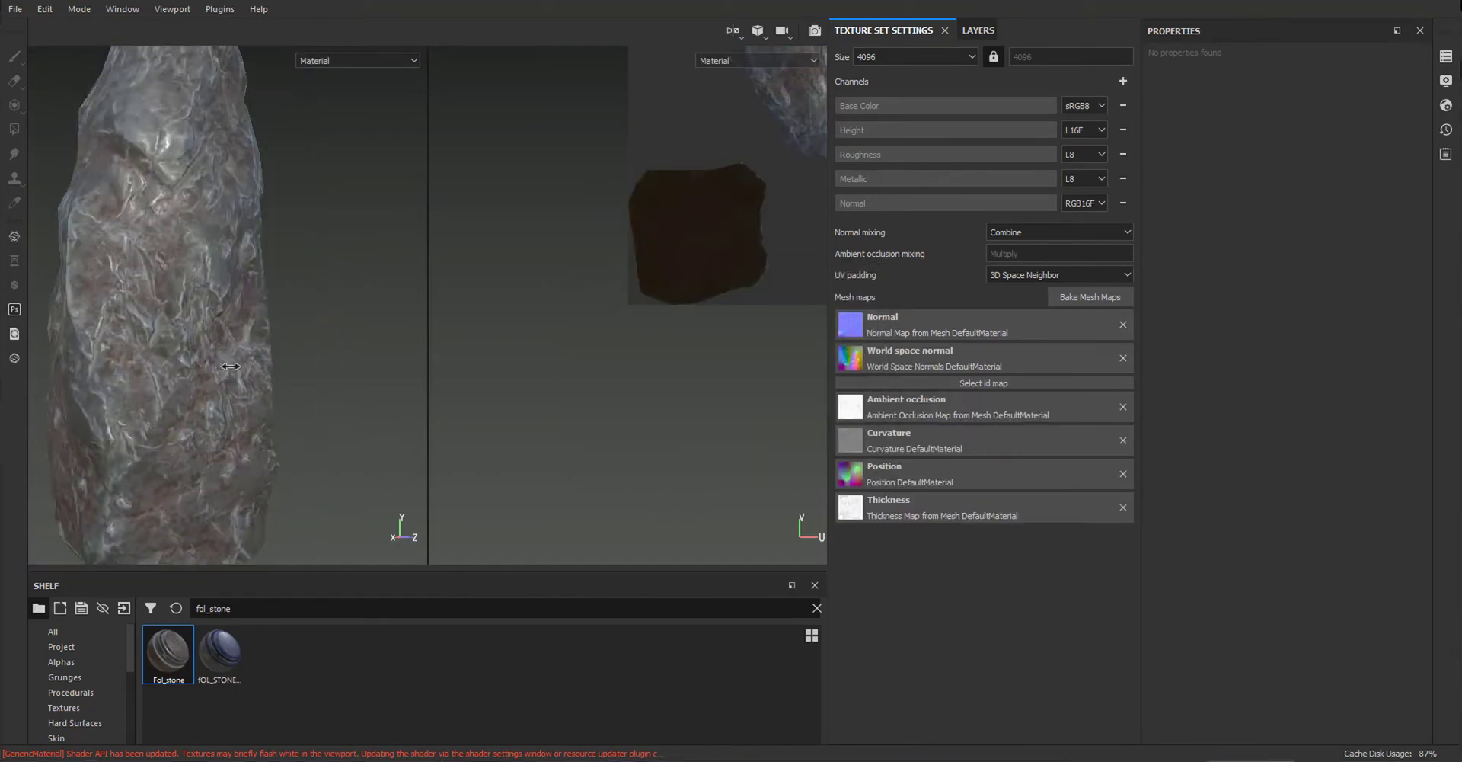
Step: Export the rock textures as 8-bit PNGs with the PBR MetalRough preset to D:/Tutorial_rock
{"action": "left_click", "coordinate": [14, 8]}
{"action": "left_click", "coordinate": [46, 242]}
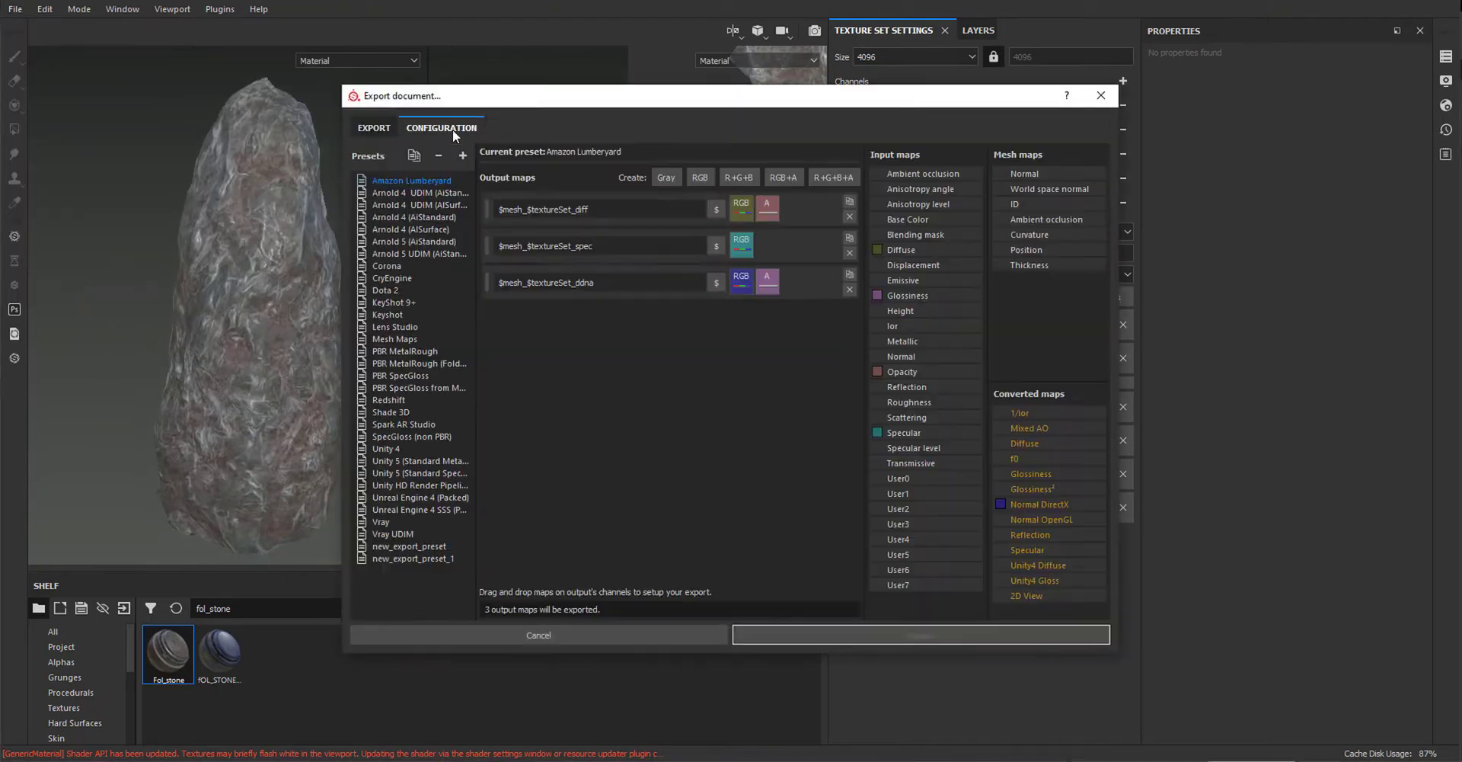
{"action": "left_click", "coordinate": [449, 181]}
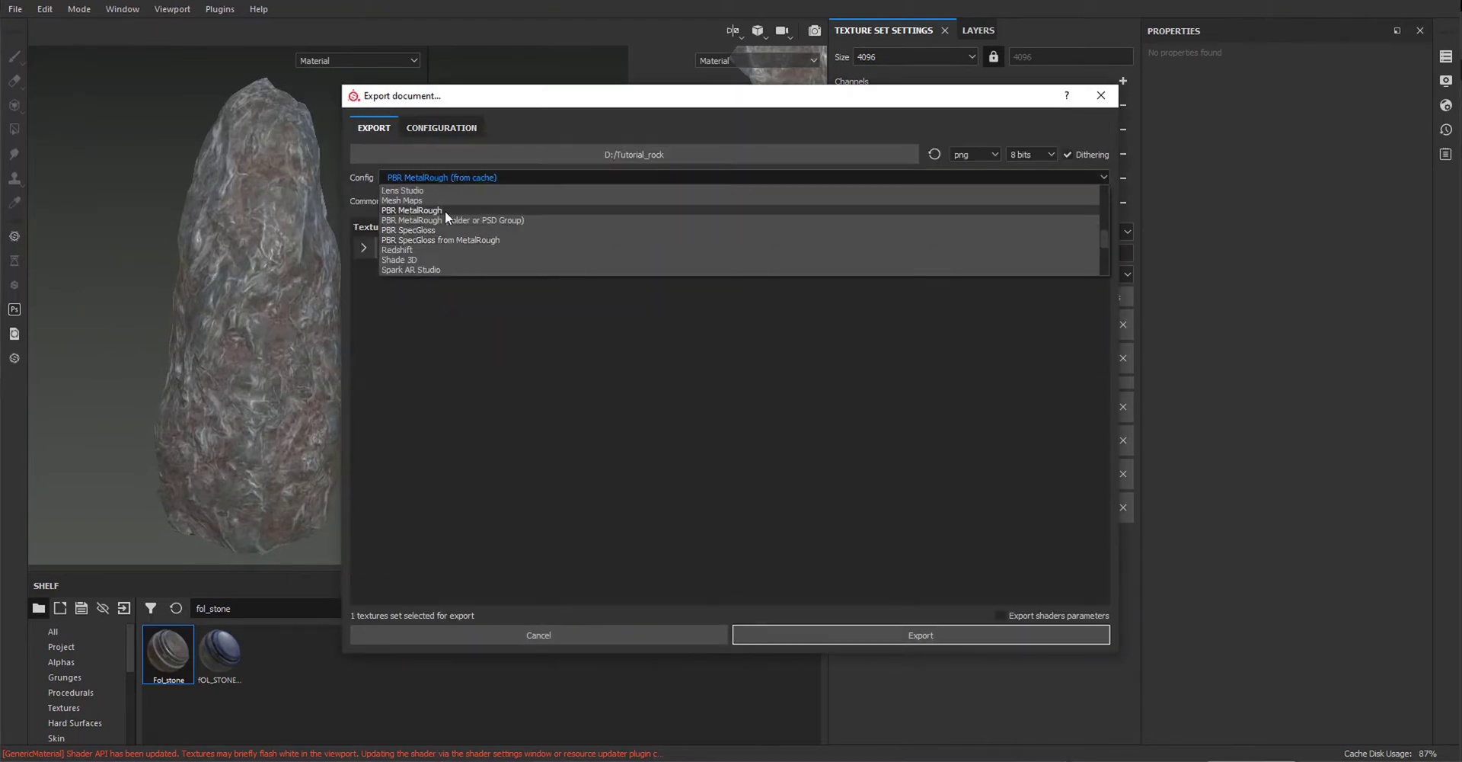
{"action": "left_click", "coordinate": [442, 127]}
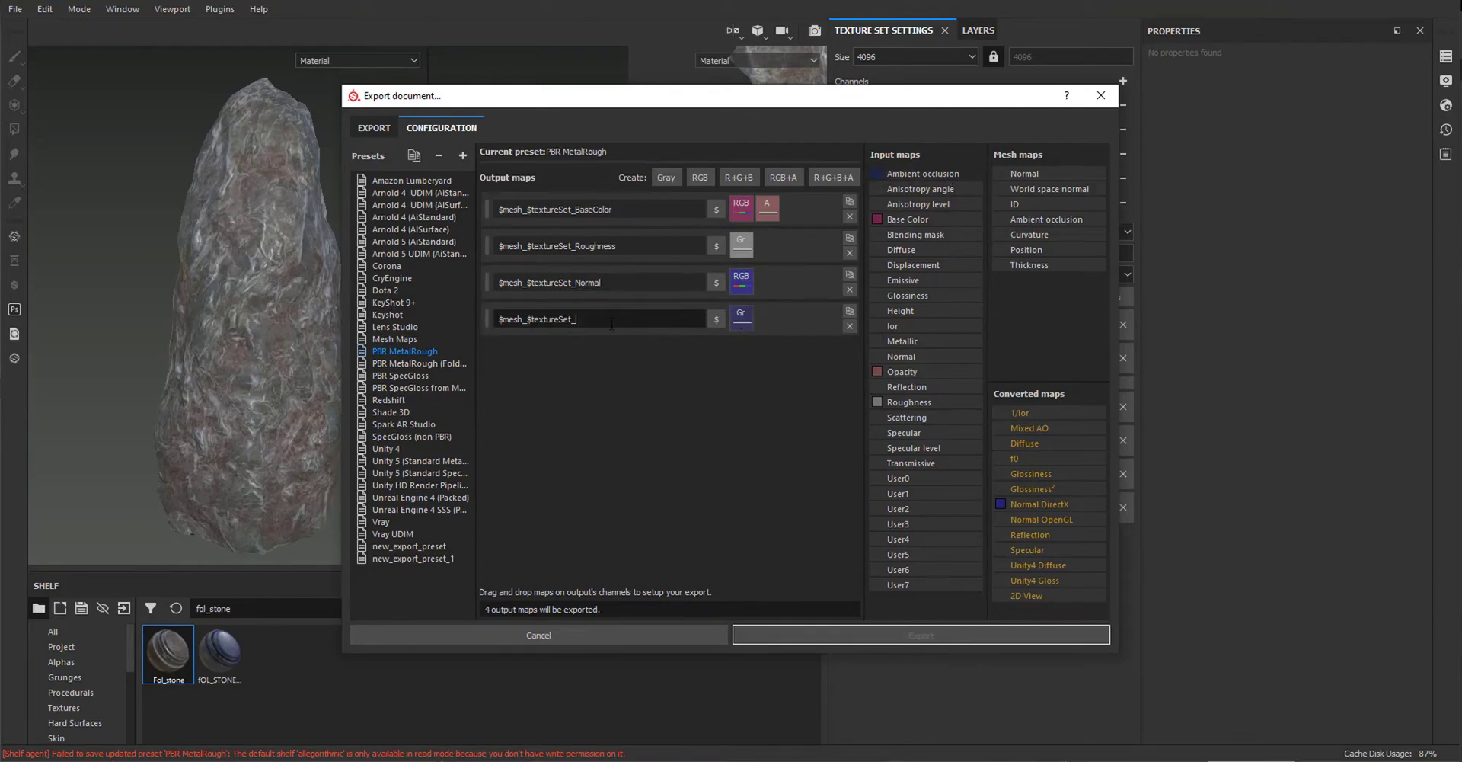
{"action": "left_click", "coordinate": [374, 128]}
{"action": "left_click", "coordinate": [413, 177]}
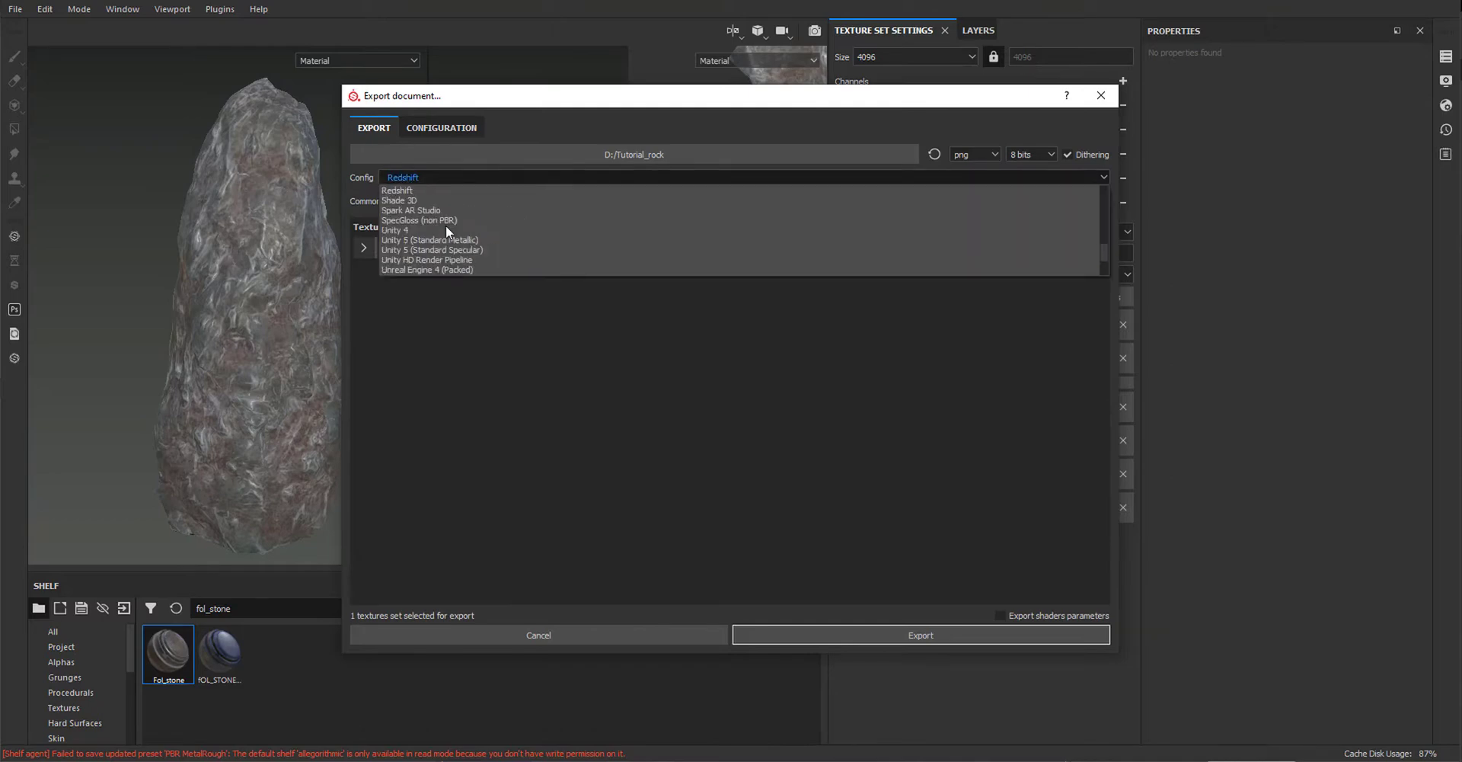
{"action": "scroll", "coordinate": [465, 245], "scroll_direction": "up", "scroll_amount": 2}
{"action": "left_click", "coordinate": [426, 205]}
{"action": "left_click", "coordinate": [365, 248]}
{"action": "left_click", "coordinate": [365, 248]}
{"action": "left_click", "coordinate": [913, 632]}
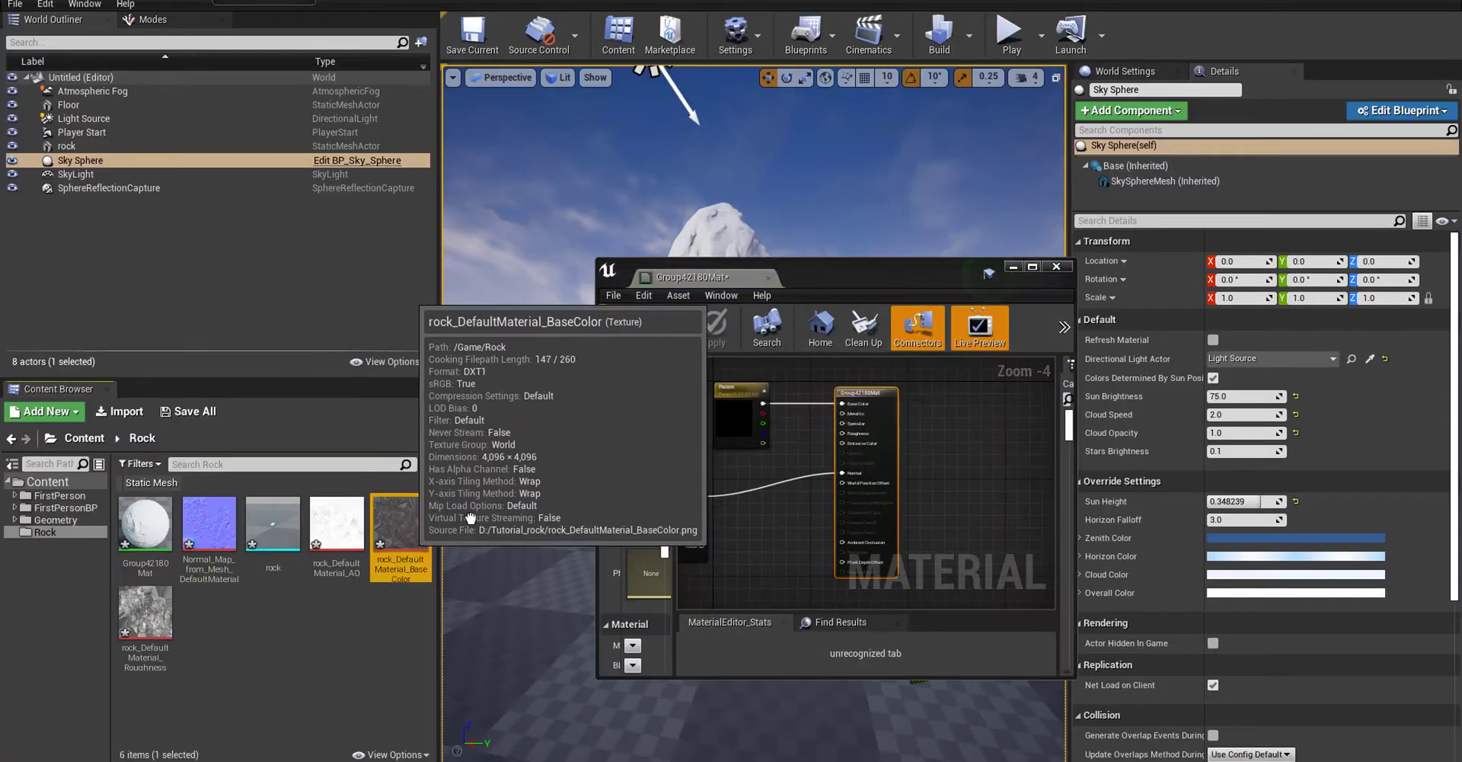
Step: Wire the BaseColor, AO and Roughness textures into the rock material and apply it
{"action": "left_click_drag", "start_coordinate": [401, 530], "coordinate": [835, 455]}
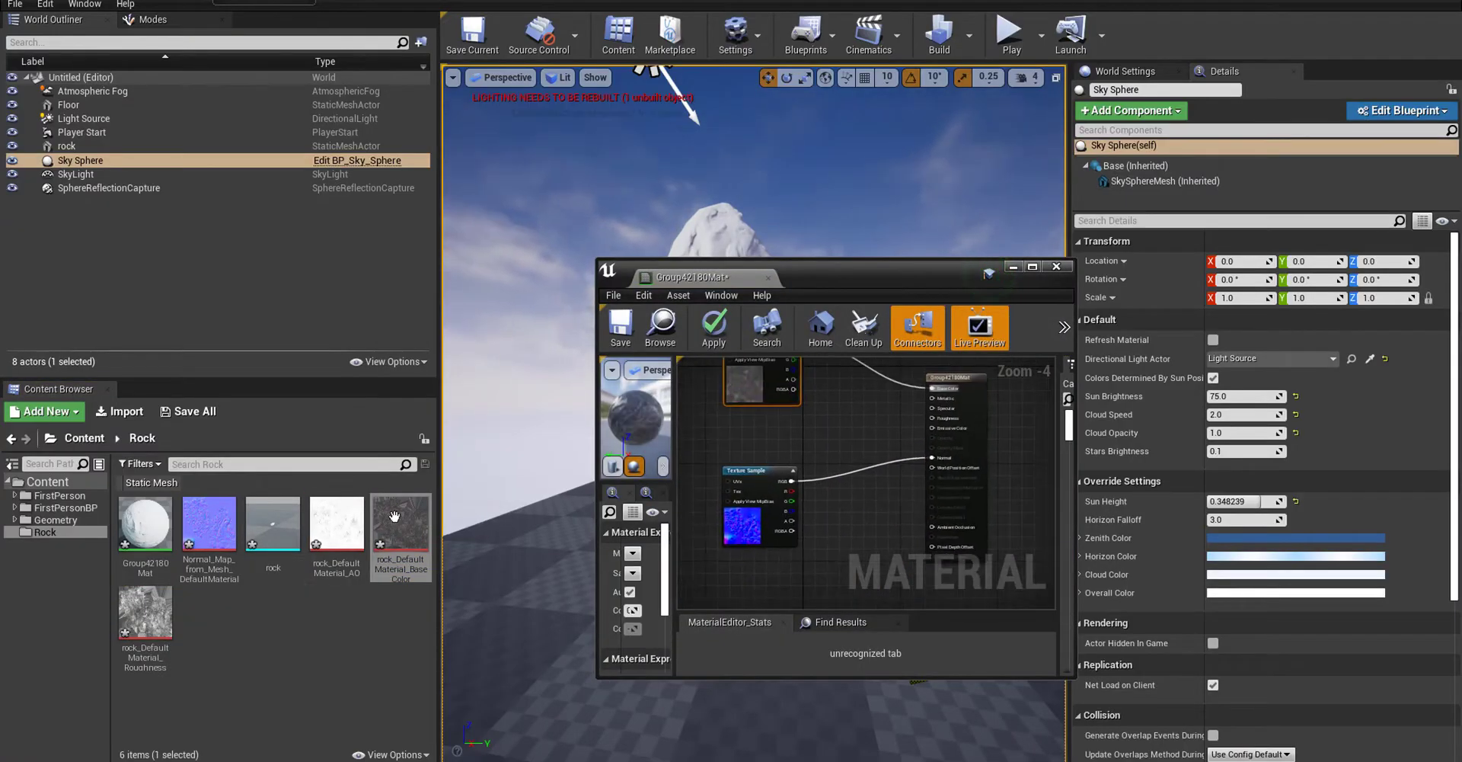
{"action": "left_click_drag", "start_coordinate": [885, 525], "coordinate": [863, 538]}
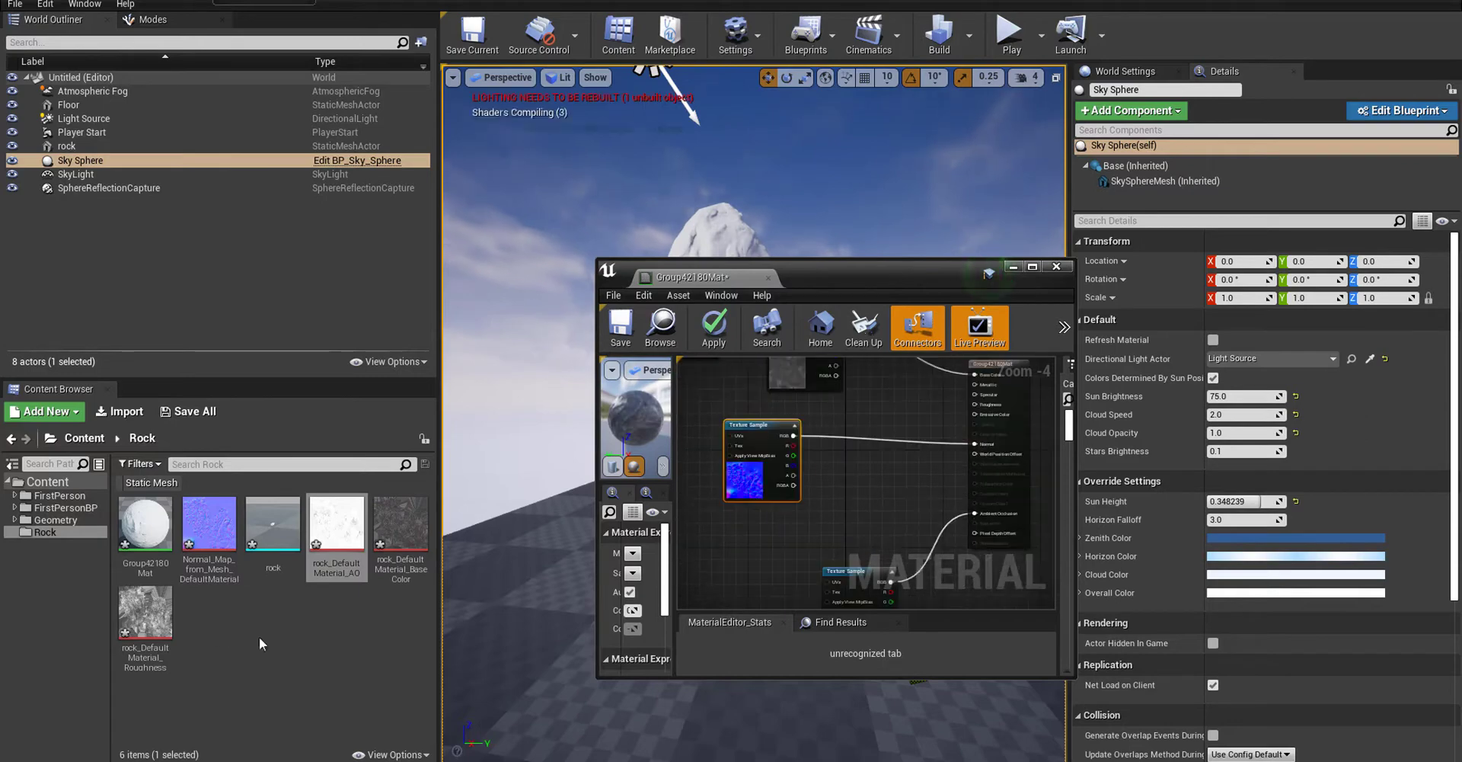
{"action": "left_click_drag", "start_coordinate": [145, 613], "coordinate": [849, 510]}
{"action": "left_click", "coordinate": [721, 334]}
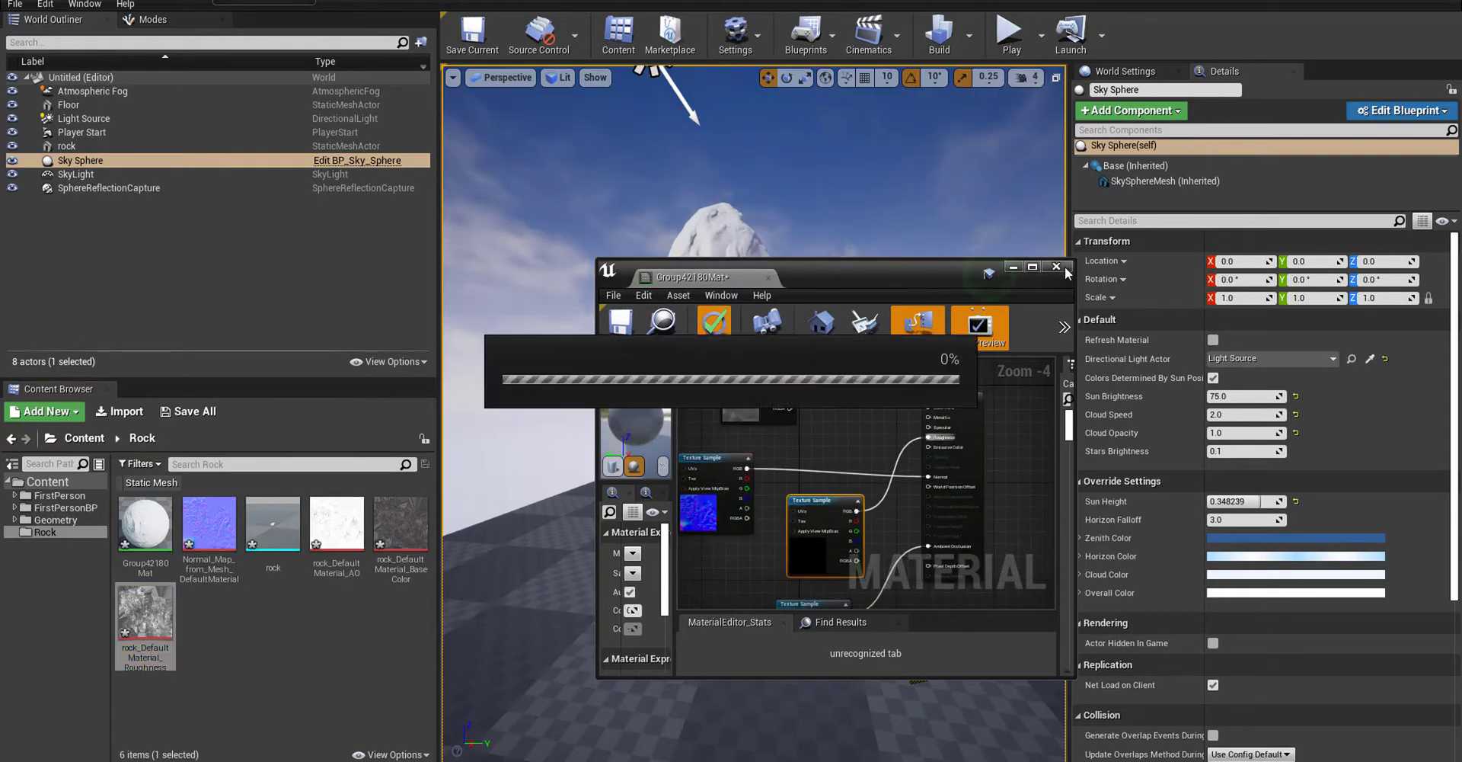
{"action": "left_click", "coordinate": [926, 344]}
Step: Slow the viewport camera speed and move in to inspect the textured rock
{"action": "left_click_drag", "start_coordinate": [754, 411], "coordinate": [837, 411], "text": "alt"}
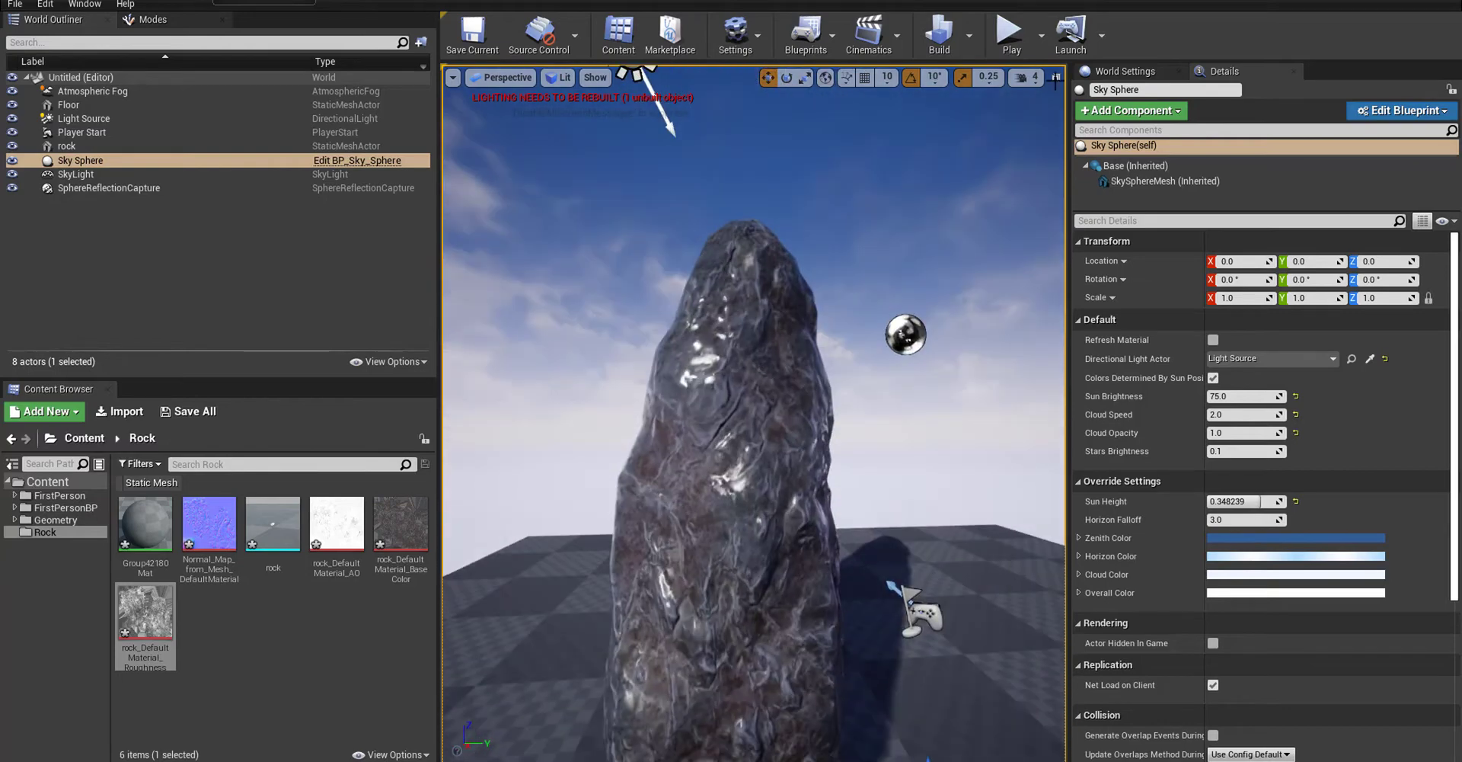
{"action": "left_click", "coordinate": [1028, 76]}
{"action": "right_click_drag", "start_coordinate": [856, 311], "coordinate": [761, 343]}
Step: Select the rock, move its pivot to the middle, and frame it in the view
{"action": "left_click", "coordinate": [654, 416]}
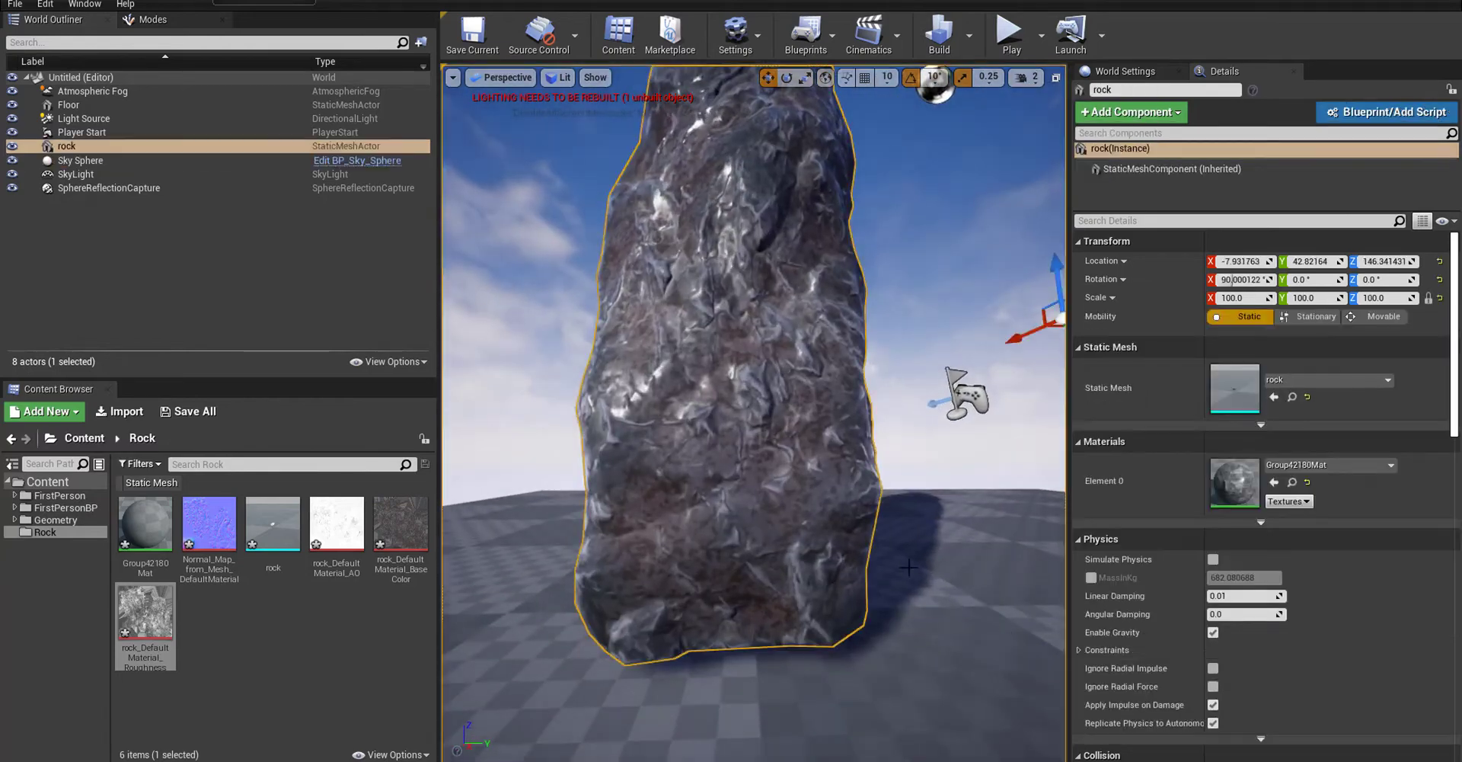
{"action": "left_click_drag", "start_coordinate": [654, 416], "coordinate": [731, 416], "text": "alt"}
{"action": "right_click", "coordinate": [96, 144]}
{"action": "mouse_move", "coordinate": [172, 513]}
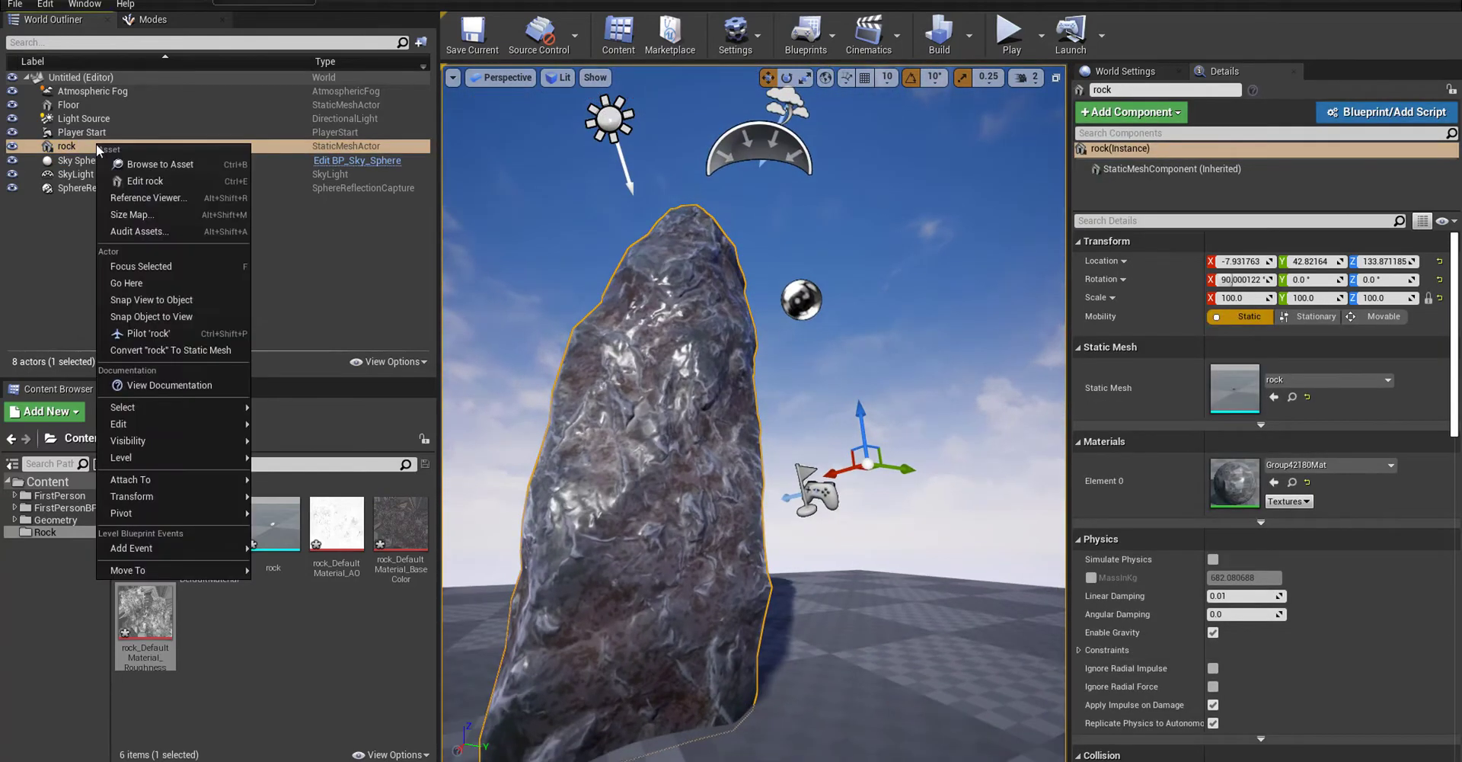
{"action": "left_click", "coordinate": [332, 592]}
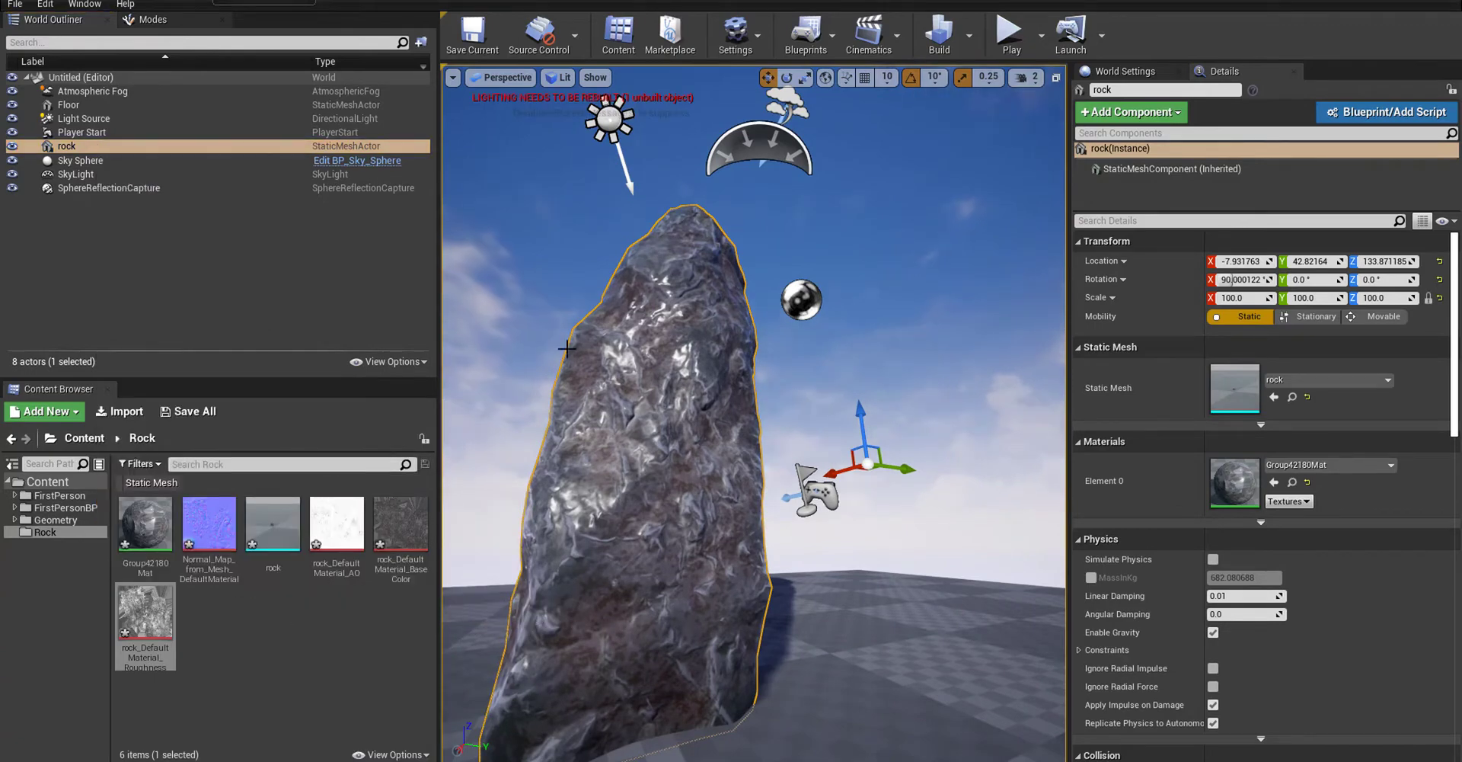
{"action": "right_click", "coordinate": [96, 145]}
{"action": "left_click", "coordinate": [308, 587]}
{"action": "right_click", "coordinate": [130, 146]}
{"action": "key", "text": "Escape"}
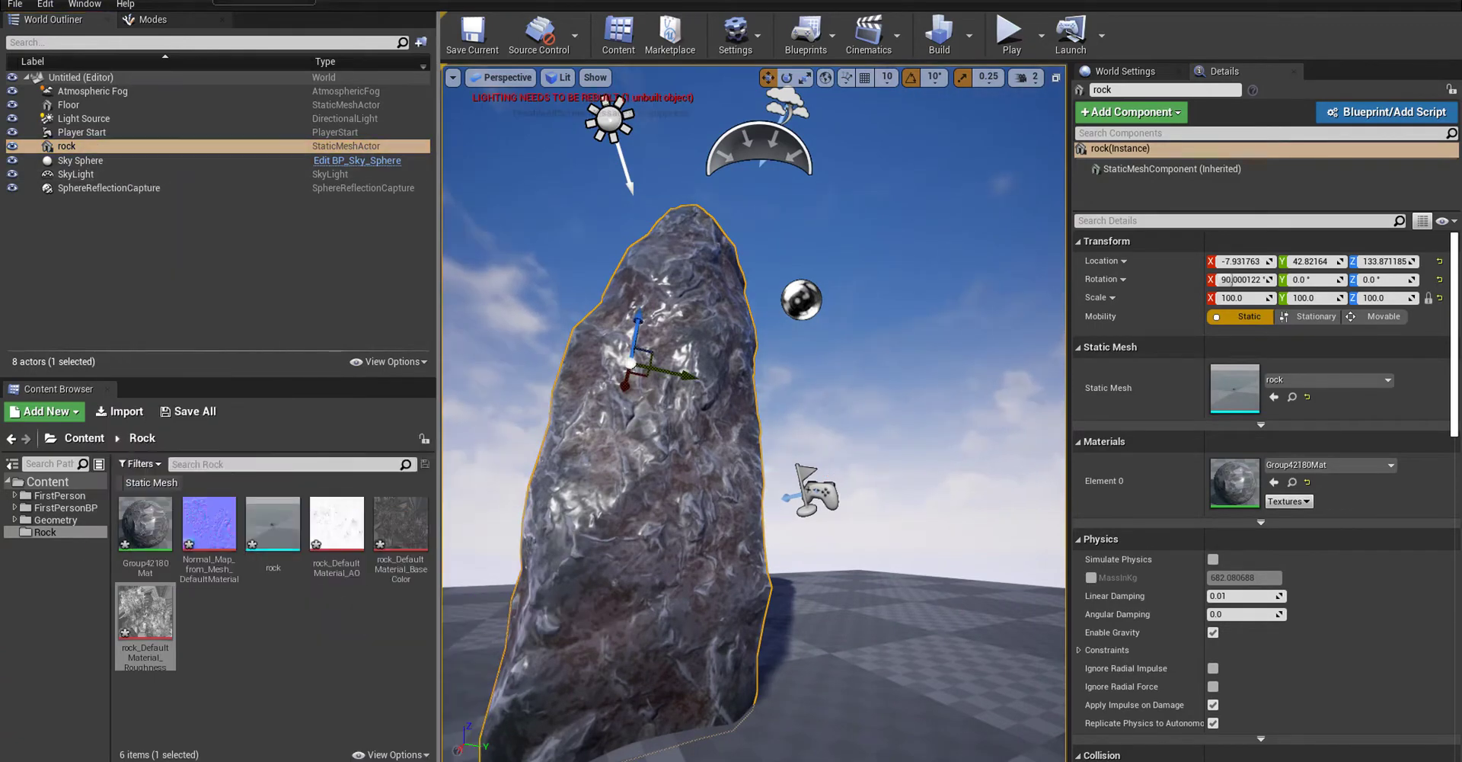
{"action": "key", "text": "f"}
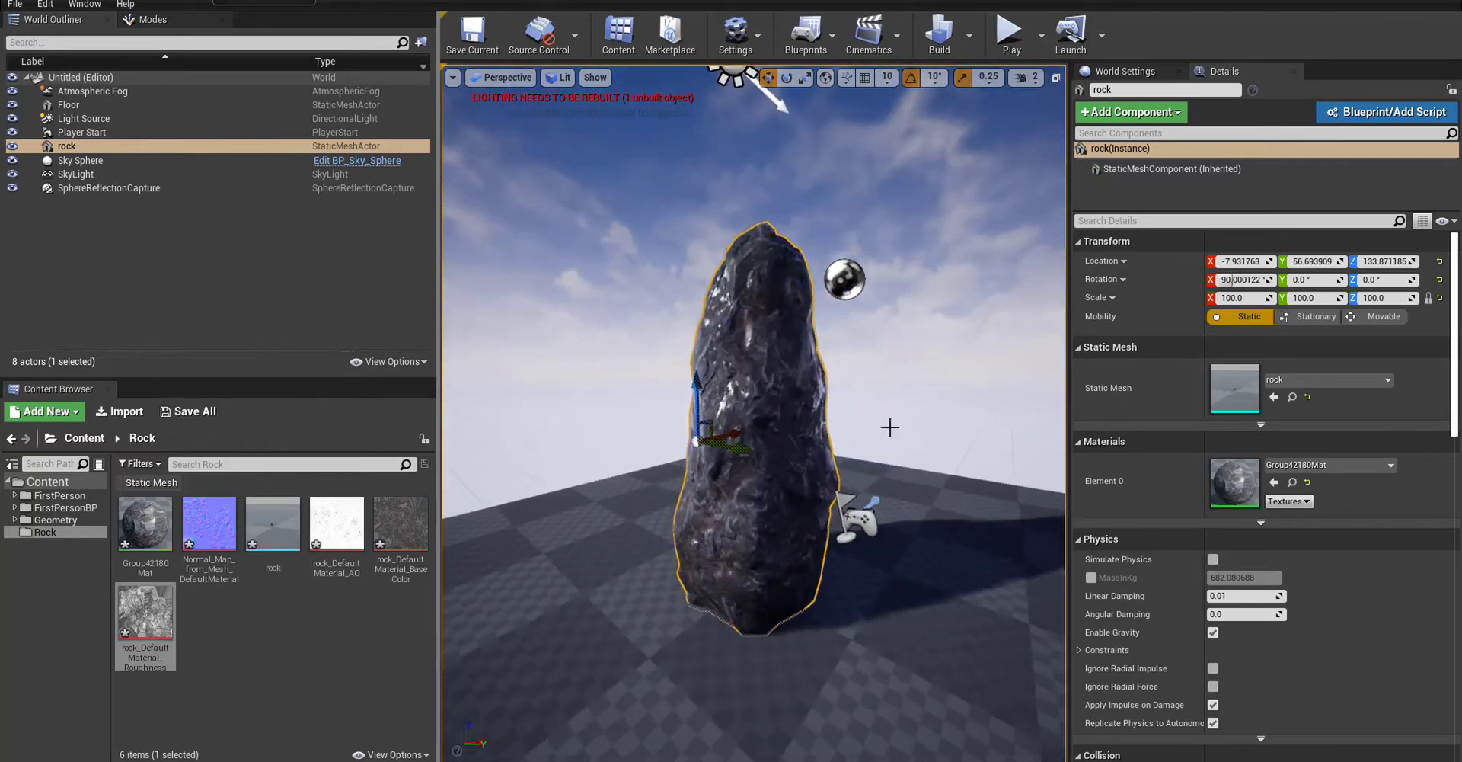
Step: Tip the rock over about 70 degrees and drag a duplicate aside
{"action": "key", "text": "e"}
{"action": "left_click_drag", "start_coordinate": [738, 483], "coordinate": [853, 518]}
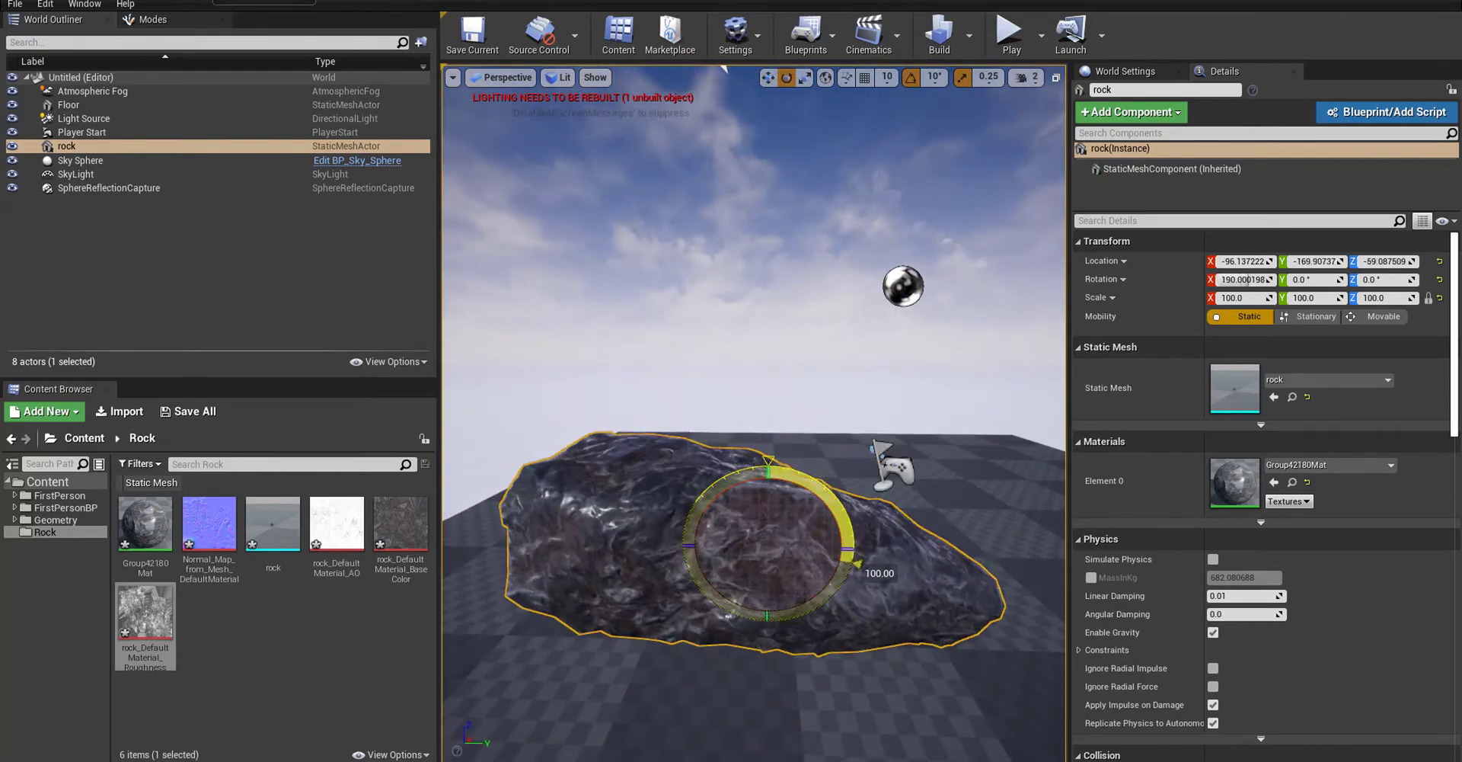
{"action": "key", "text": "w"}
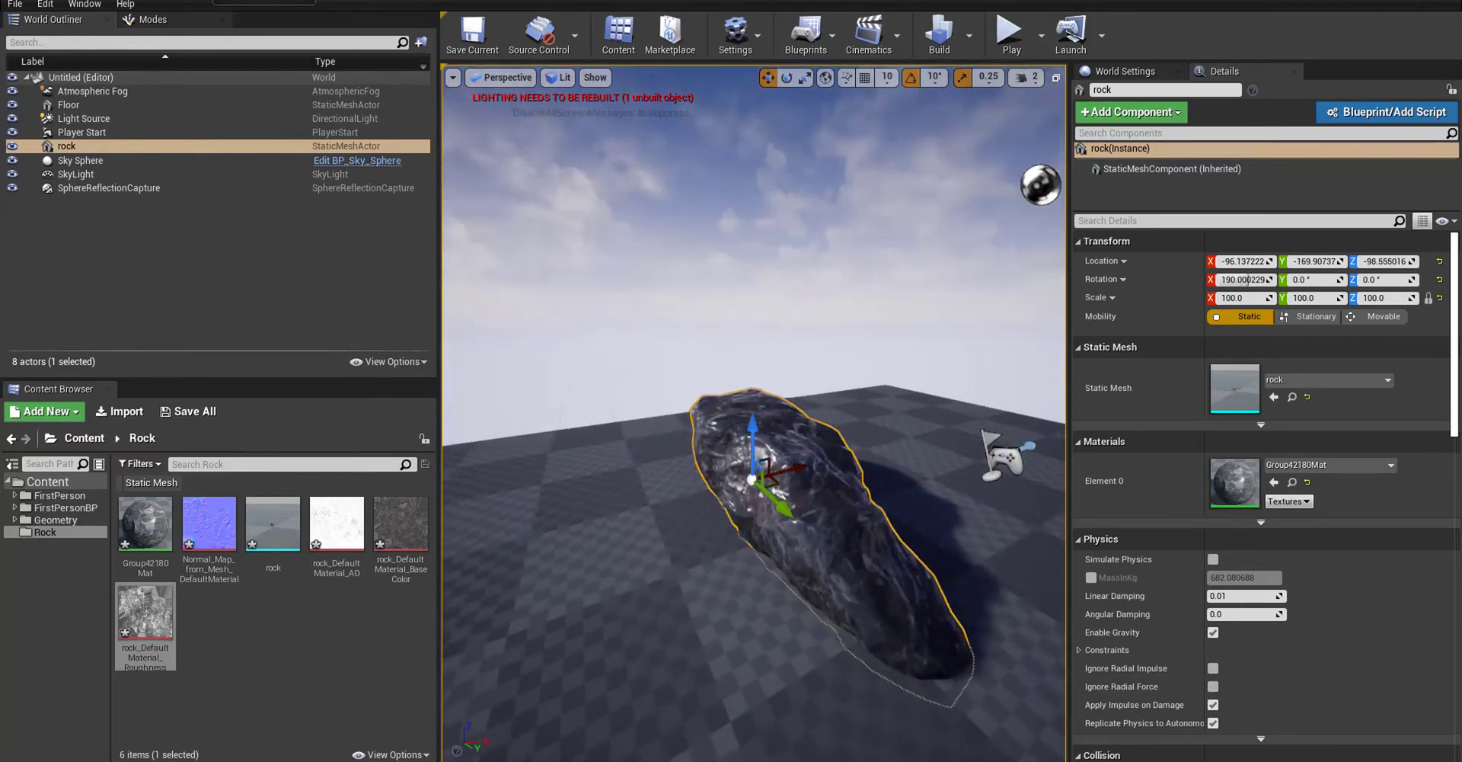
{"action": "left_click_drag", "start_coordinate": [744, 468], "coordinate": [917, 527], "text": "alt"}
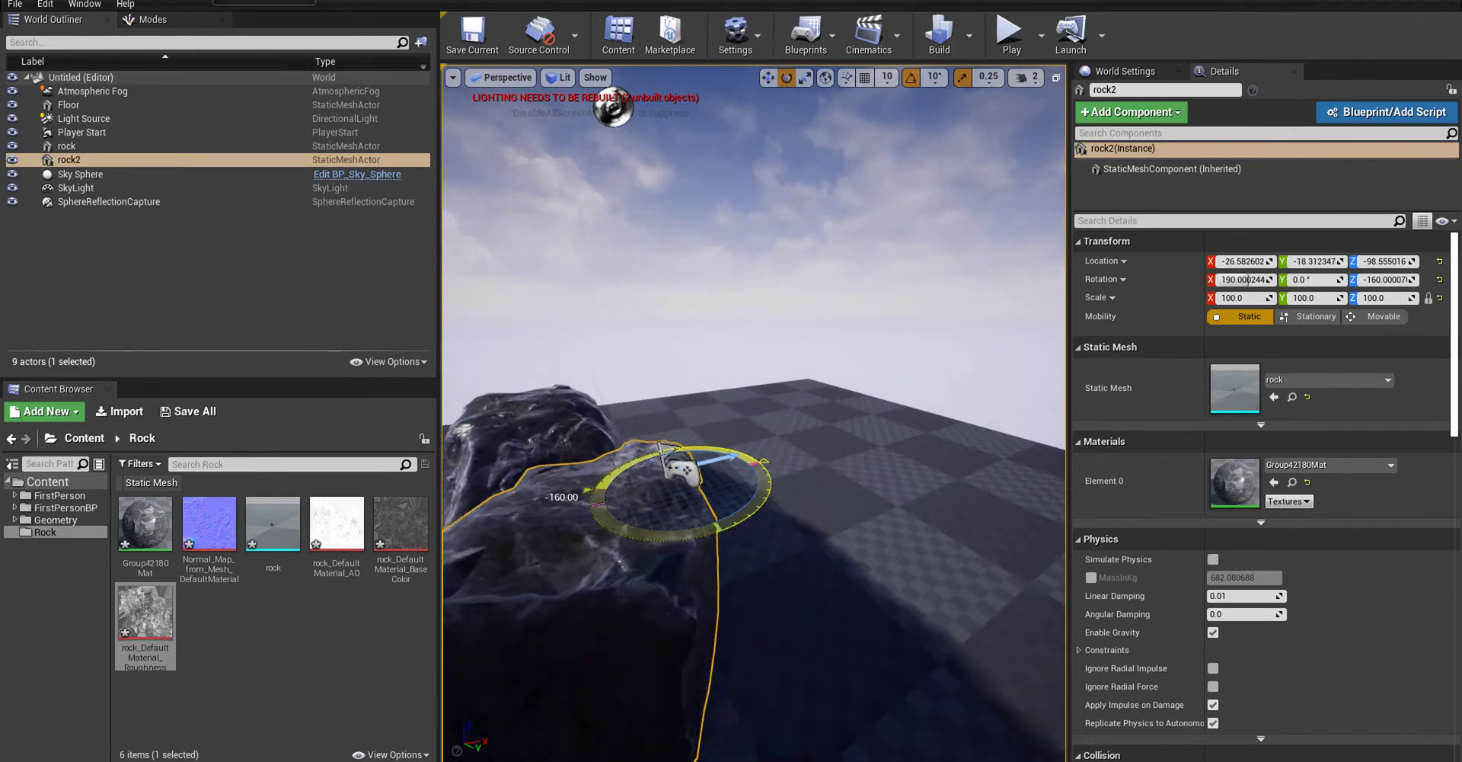
{"action": "mouse_move", "coordinate": [685, 457]}
{"action": "left_mouse_down", "text": "alt"}
{"action": "mouse_move", "coordinate": [831, 397]}
{"action": "mouse_move", "coordinate": [776, 357]}
{"action": "left_mouse_up", "text": "alt"}
{"action": "key", "text": "w"}
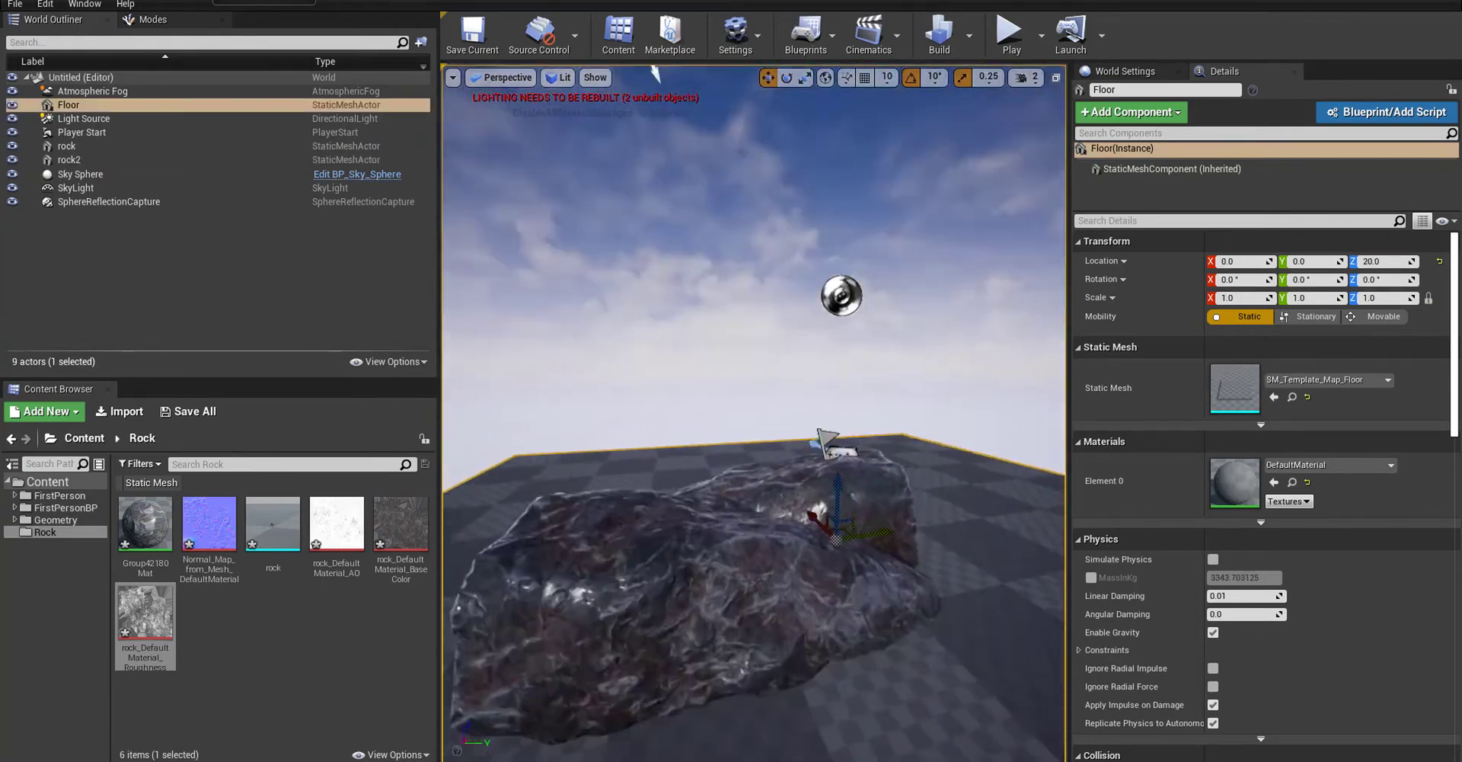
Step: Brighten the viewport exposure, select the sky sphere, and stop playtesting
{"action": "left_click", "coordinate": [560, 77]}
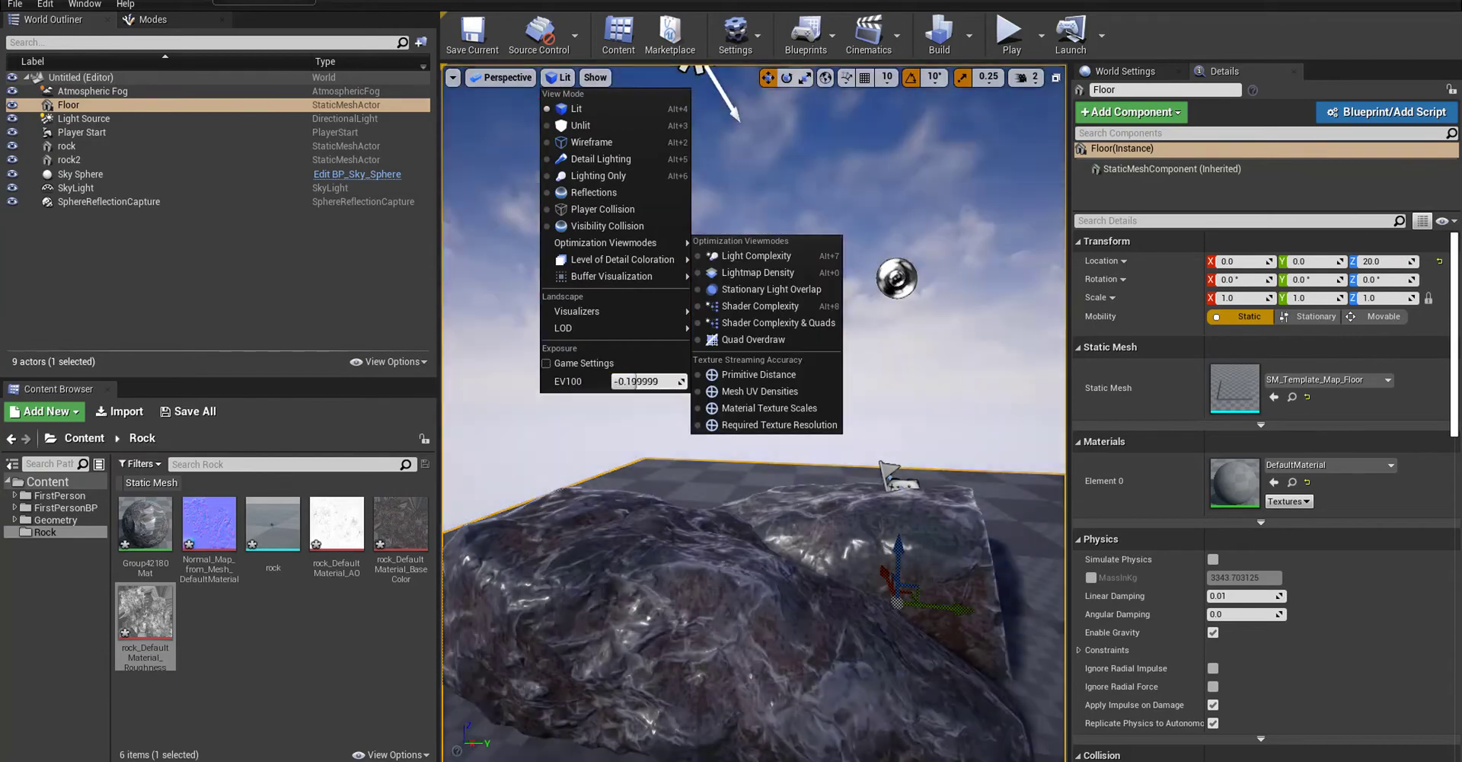
{"action": "left_click_drag", "start_coordinate": [636, 381], "coordinate": [634, 381]}
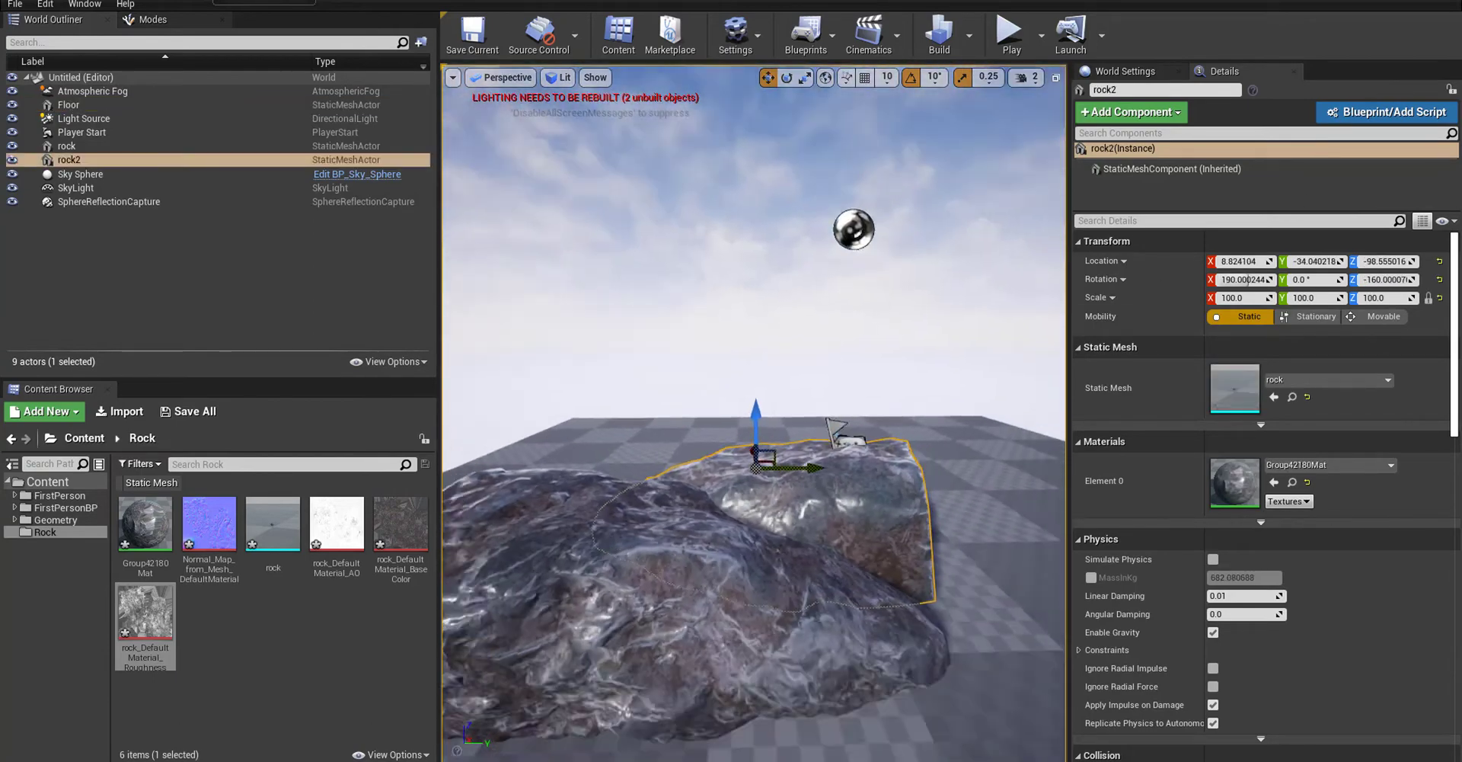
{"action": "left_click", "coordinate": [80, 174]}
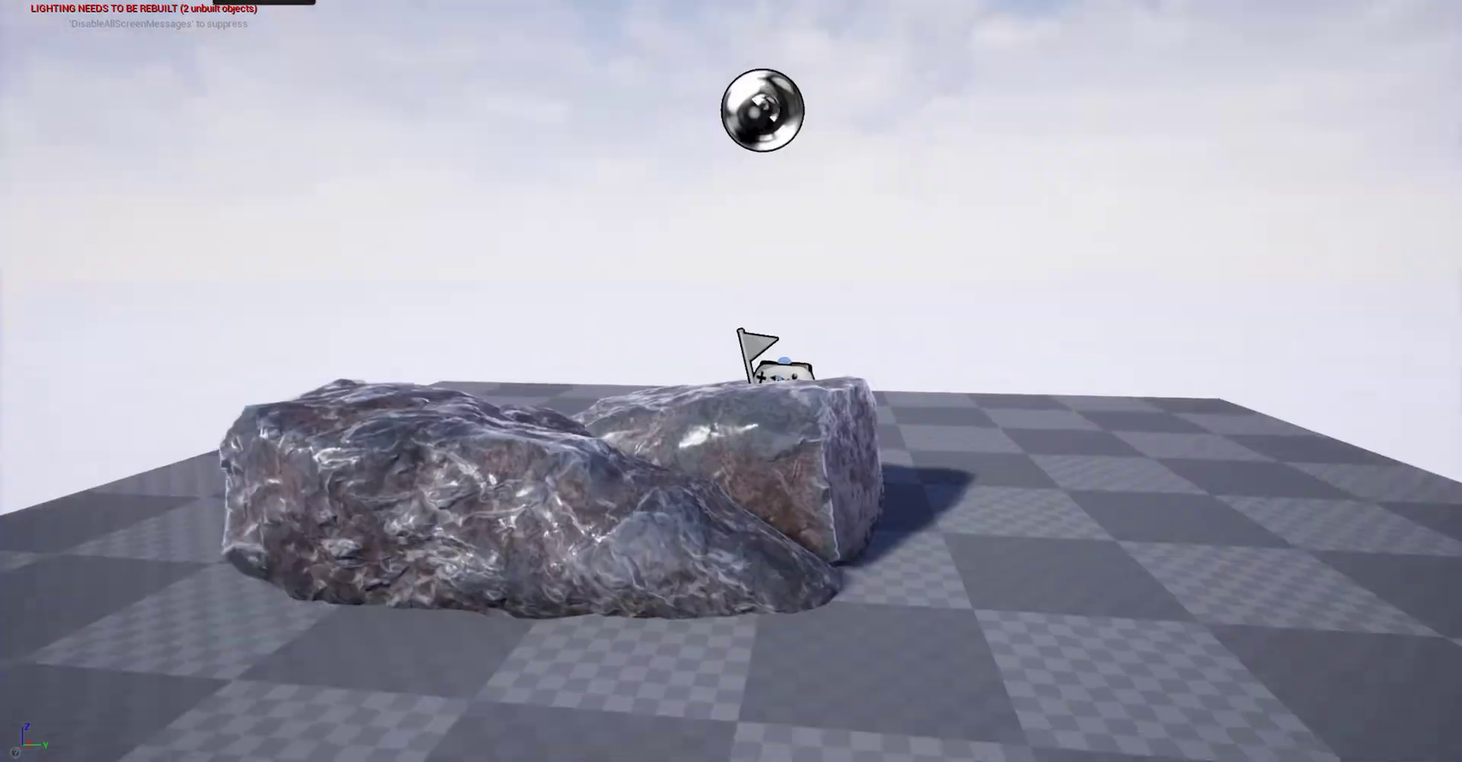
{"action": "key", "text": "F11"}
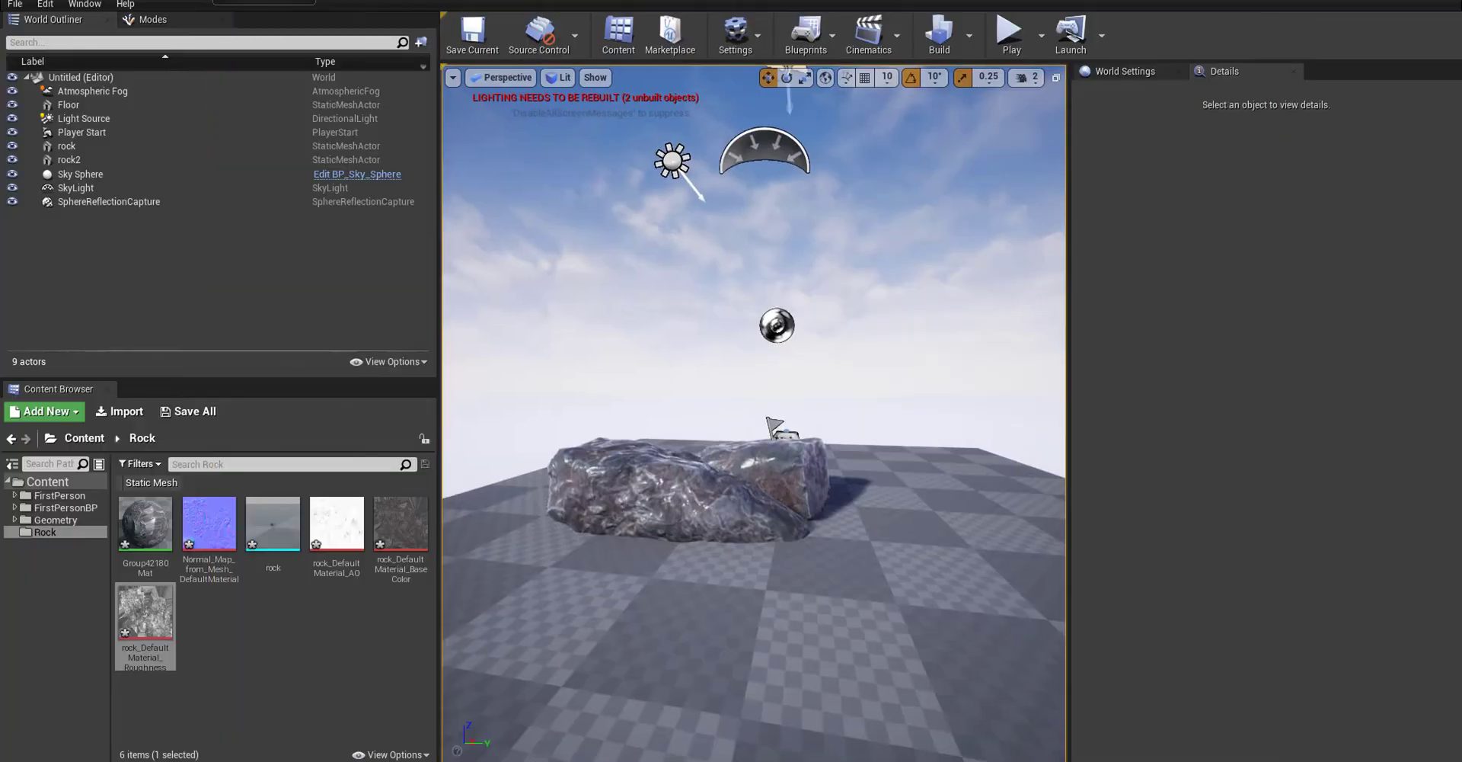
Step: In the bridge level, place the rock mesh and move it beside the bridge
{"action": "left_click", "coordinate": [13, 6]}
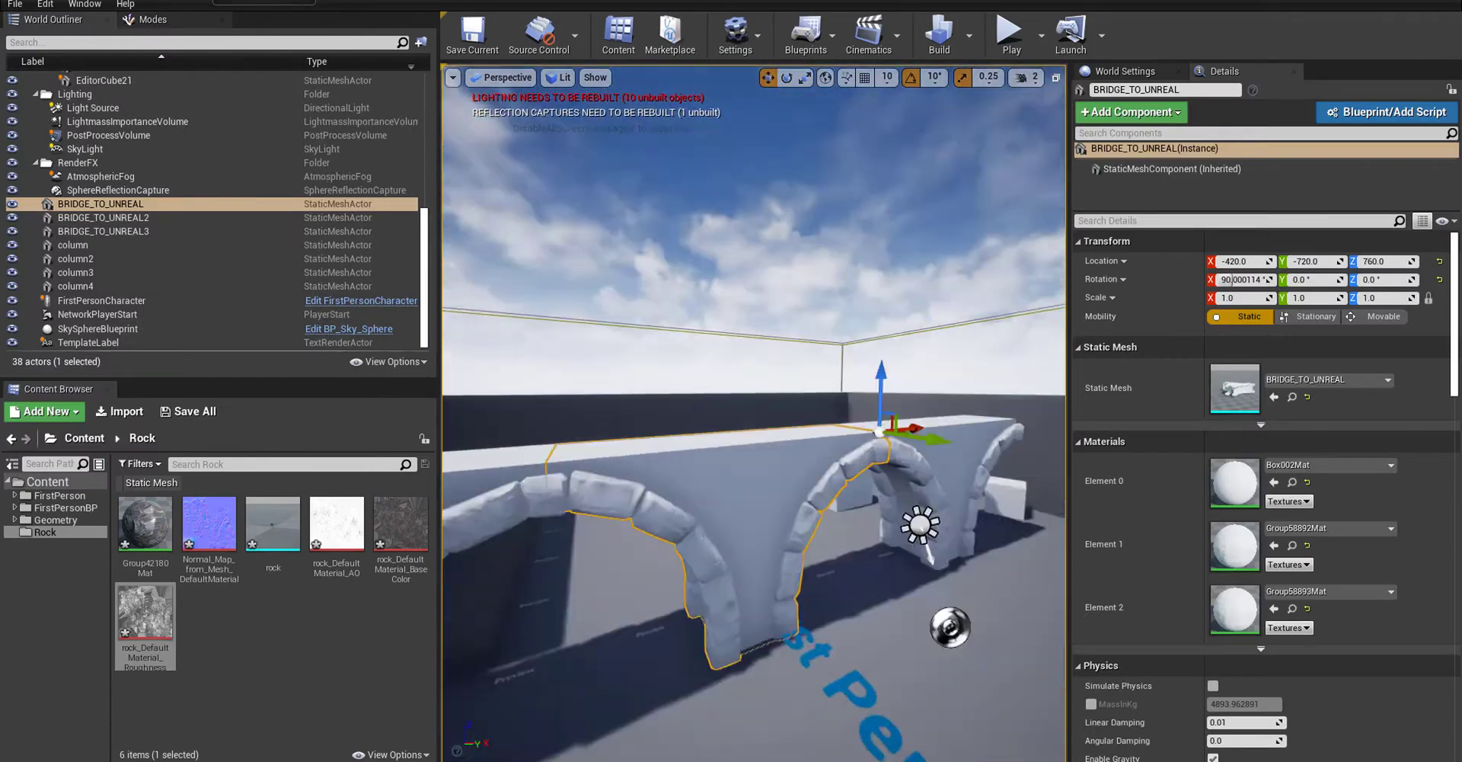
{"action": "left_click", "coordinate": [1024, 77]}
{"action": "right_click_drag", "start_coordinate": [754, 381], "coordinate": [685, 366]}
{"action": "left_click", "coordinate": [762, 229]}
{"action": "left_click", "coordinate": [287, 533]}
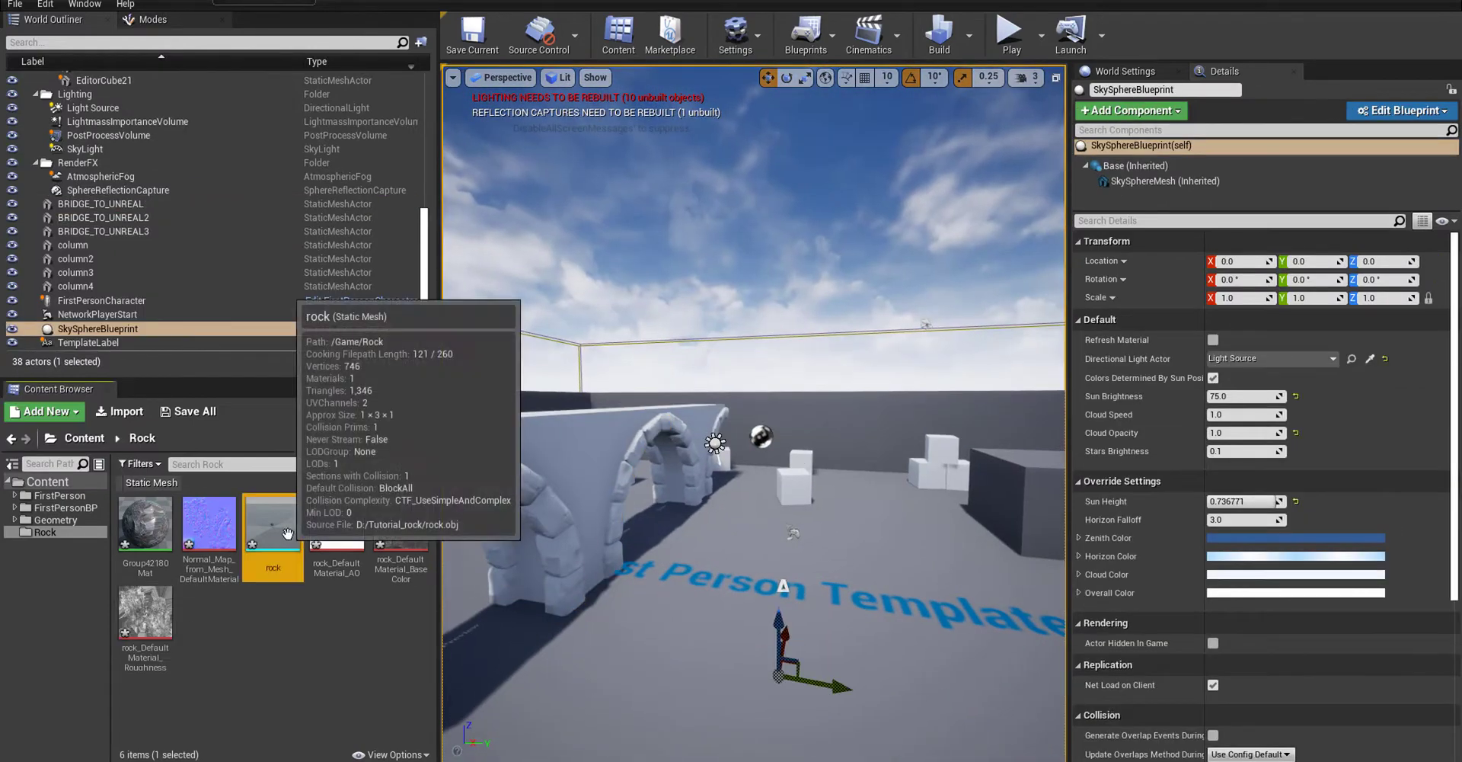
{"action": "left_click_drag", "start_coordinate": [287, 533], "coordinate": [805, 620]}
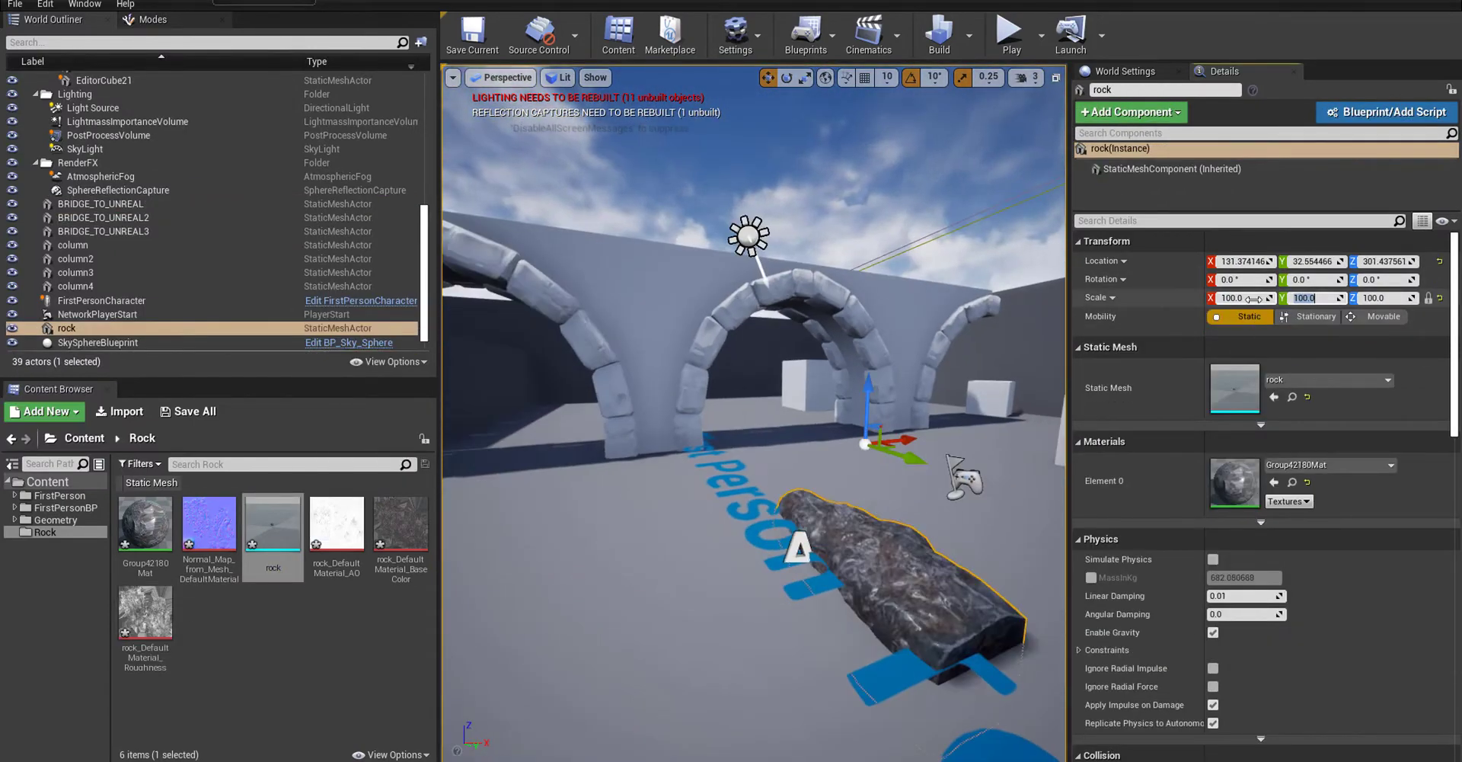
{"action": "key", "text": "f"}
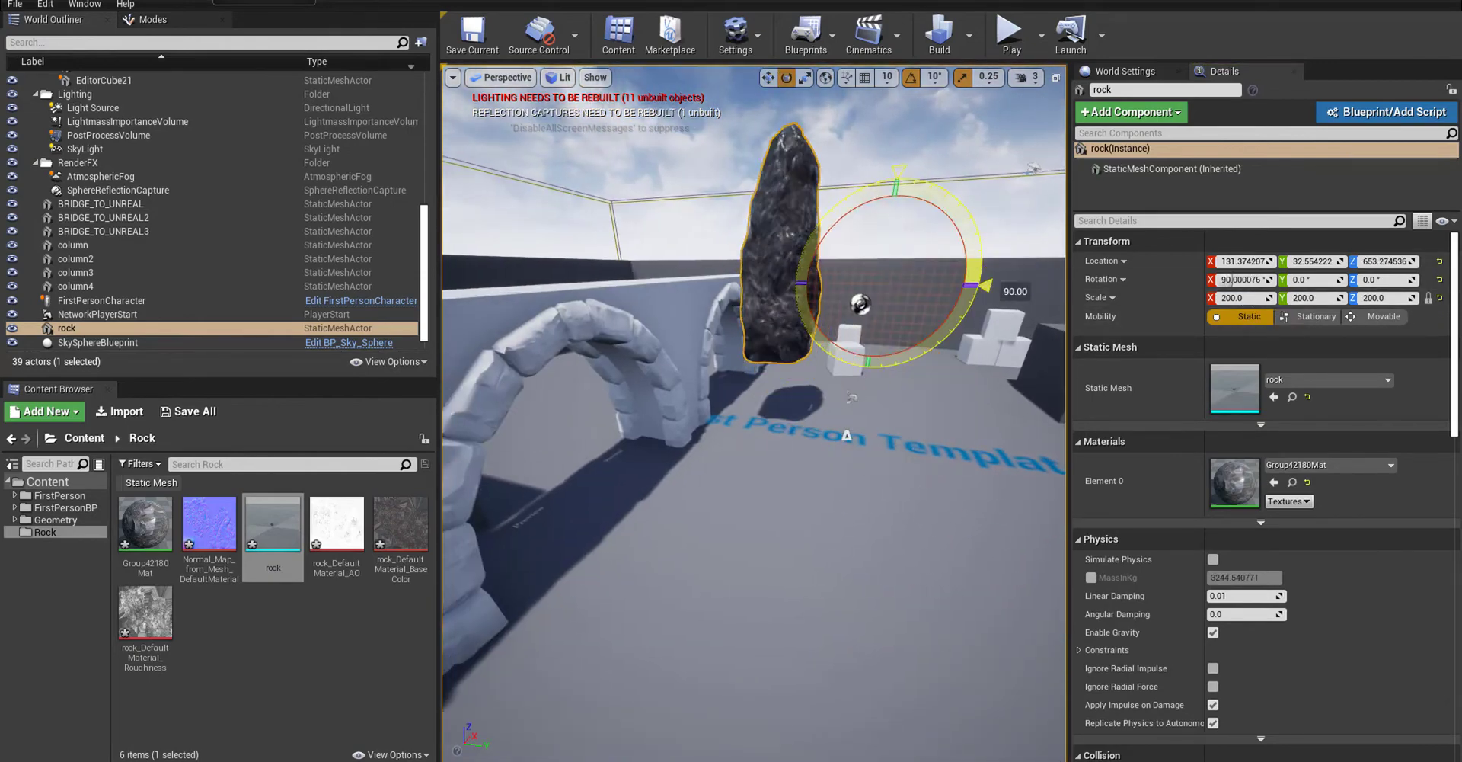
{"action": "key", "text": "w"}
{"action": "left_click_drag", "start_coordinate": [851, 398], "coordinate": [897, 376], "text": "shift"}
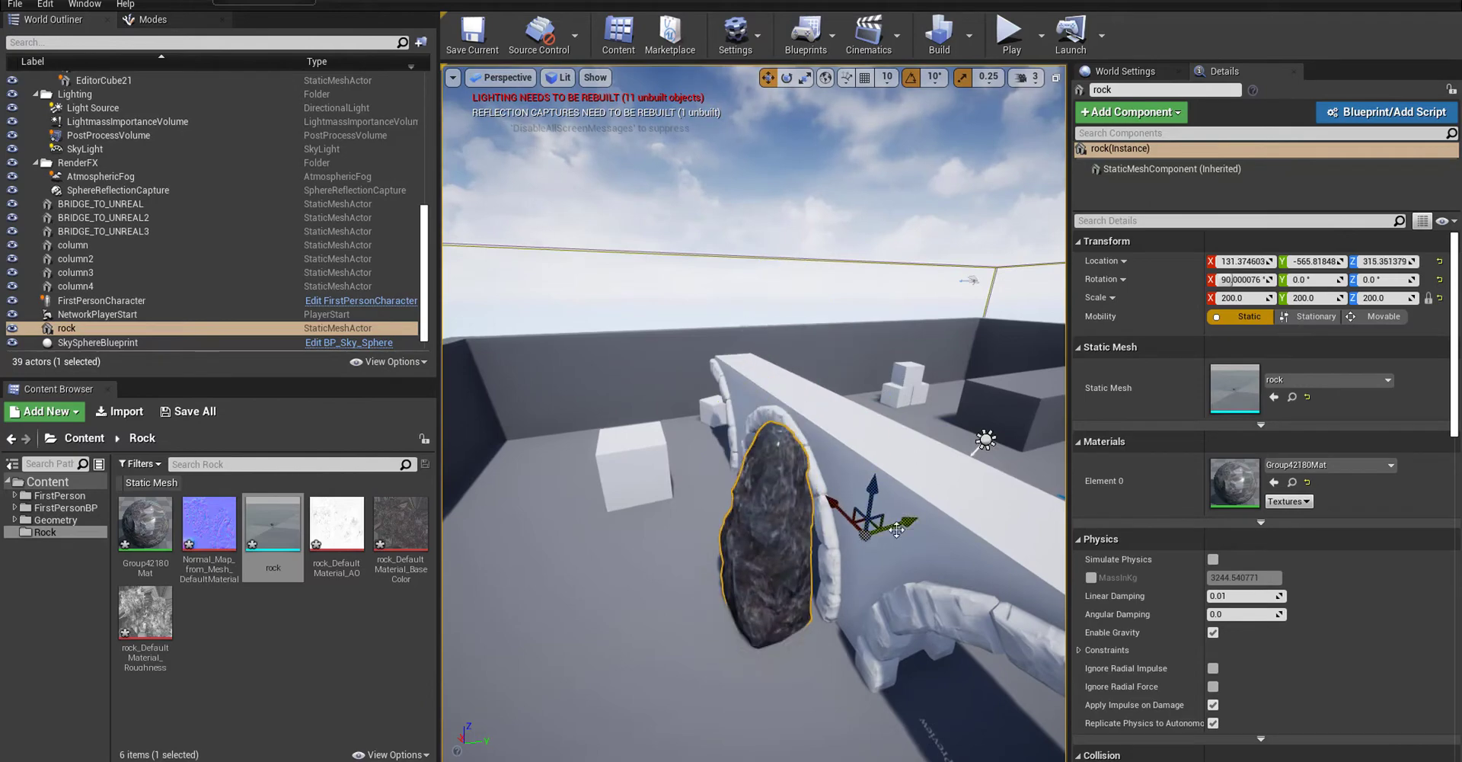
Step: Duplicate the standing rock with Ctrl+W and slide the copy along the bridge
{"action": "right_click_drag", "start_coordinate": [910, 530], "coordinate": [945, 487]}
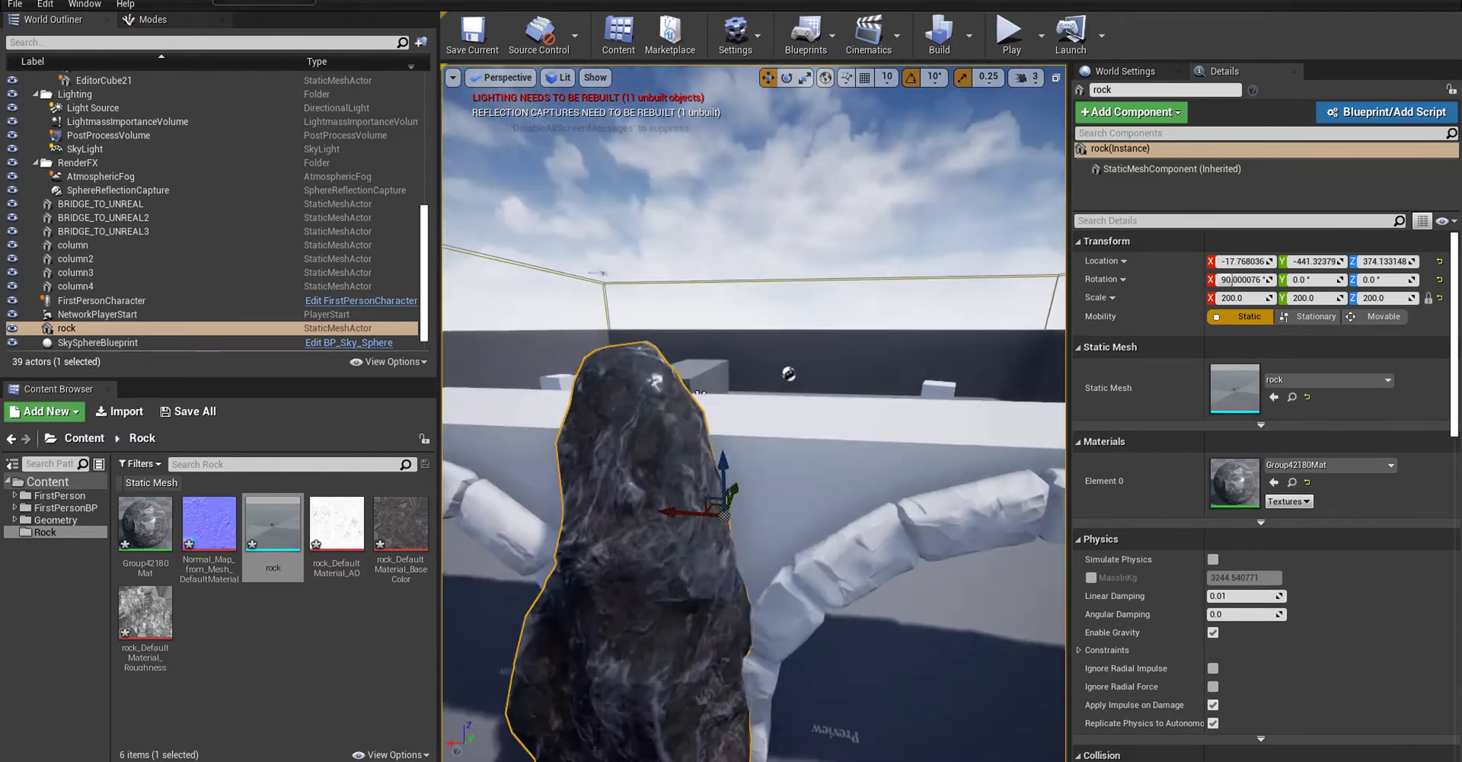
{"action": "left_click", "coordinate": [961, 477]}
{"action": "left_click", "coordinate": [762, 518]}
{"action": "key", "text": "ctrl+w"}
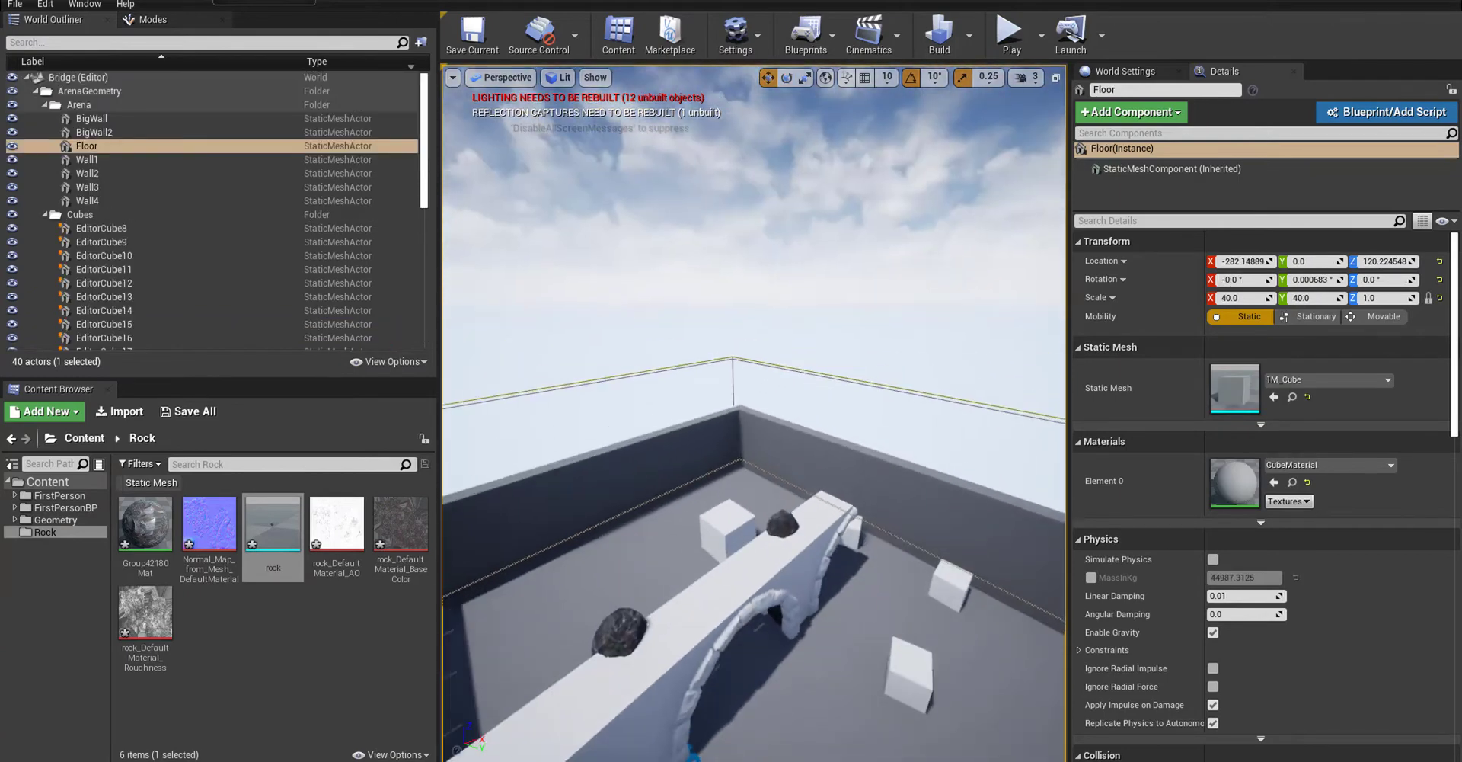
{"action": "right_click_drag", "start_coordinate": [885, 343], "coordinate": [742, 579]}
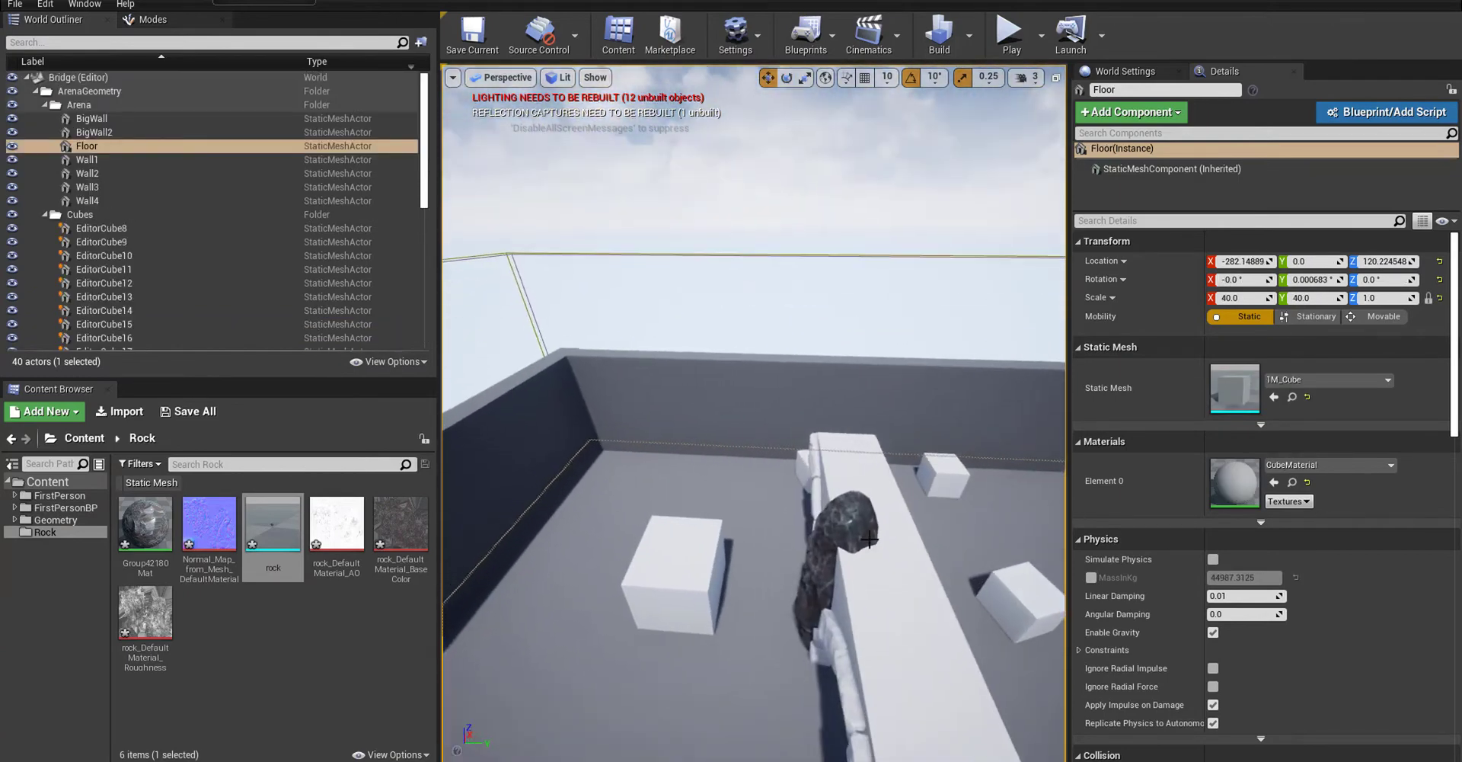
{"action": "left_click_drag", "start_coordinate": [724, 582], "coordinate": [734, 582]}
Step: Delete the unwanted selection and reselect the second rock on its own
{"action": "right_click_drag", "start_coordinate": [843, 567], "coordinate": [793, 500]}
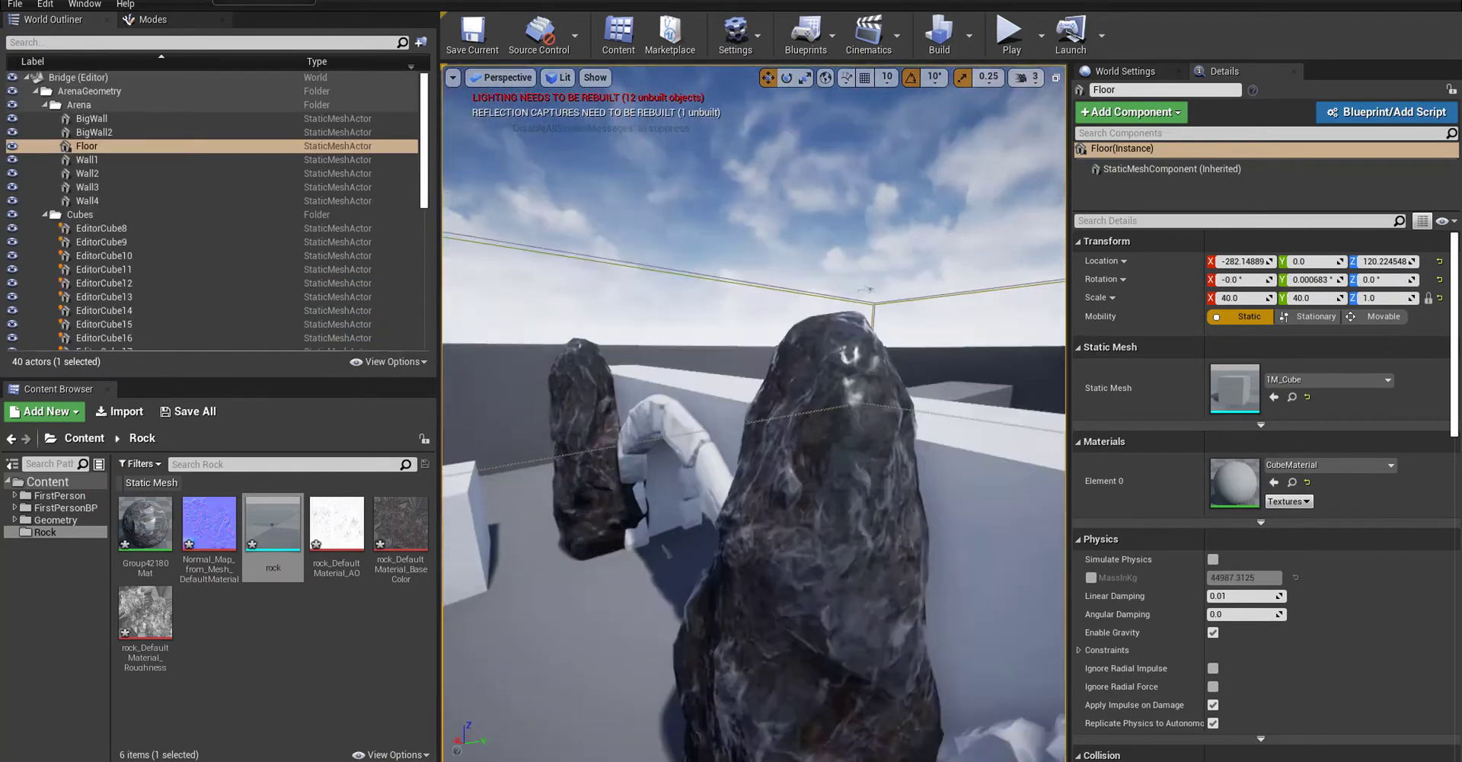
{"action": "left_click", "coordinate": [793, 500]}
{"action": "key", "text": "Delete"}
{"action": "mouse_move", "coordinate": [761, 457]}
{"action": "right_mouse_down"}
{"action": "mouse_move", "coordinate": [685, 488]}
{"action": "mouse_move", "coordinate": [762, 533]}
{"action": "right_mouse_up"}
{"action": "left_click", "coordinate": [914, 495]}
{"action": "left_click", "coordinate": [632, 472], "text": "ctrl"}
{"action": "left_click", "coordinate": [632, 472]}
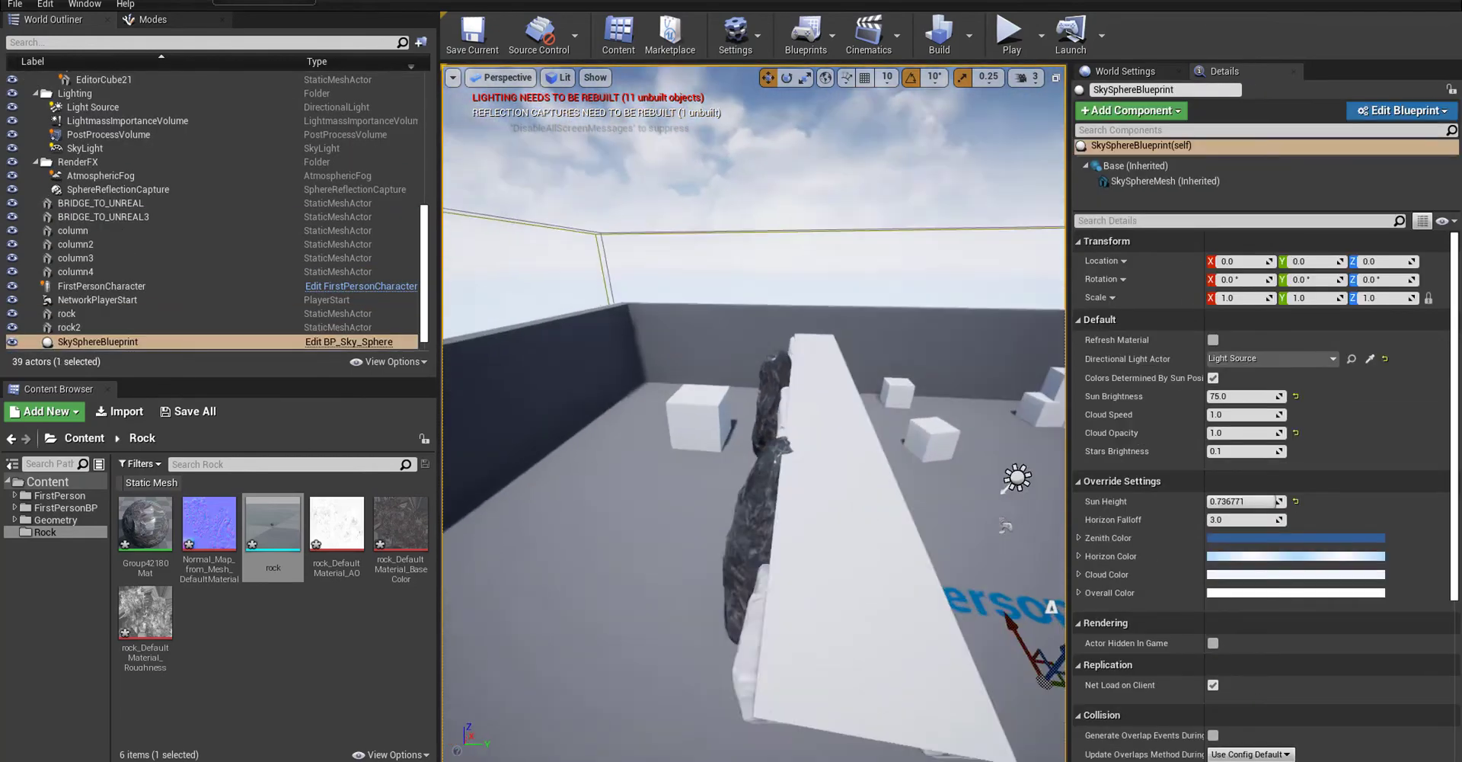
Step: Stand the rock upright and drag out a copy near the arches
{"action": "key", "text": "e"}
{"action": "mouse_move", "coordinate": [807, 609]}
{"action": "left_mouse_down"}
{"action": "mouse_move", "coordinate": [828, 567]}
{"action": "mouse_move", "coordinate": [640, 555]}
{"action": "left_mouse_up"}
{"action": "key", "text": "w"}
{"action": "mouse_move", "coordinate": [762, 533]}
{"action": "right_mouse_down"}
{"action": "mouse_move", "coordinate": [772, 667]}
{"action": "mouse_move", "coordinate": [952, 522]}
{"action": "right_mouse_up"}
{"action": "left_click_drag", "start_coordinate": [952, 522], "coordinate": [963, 510]}
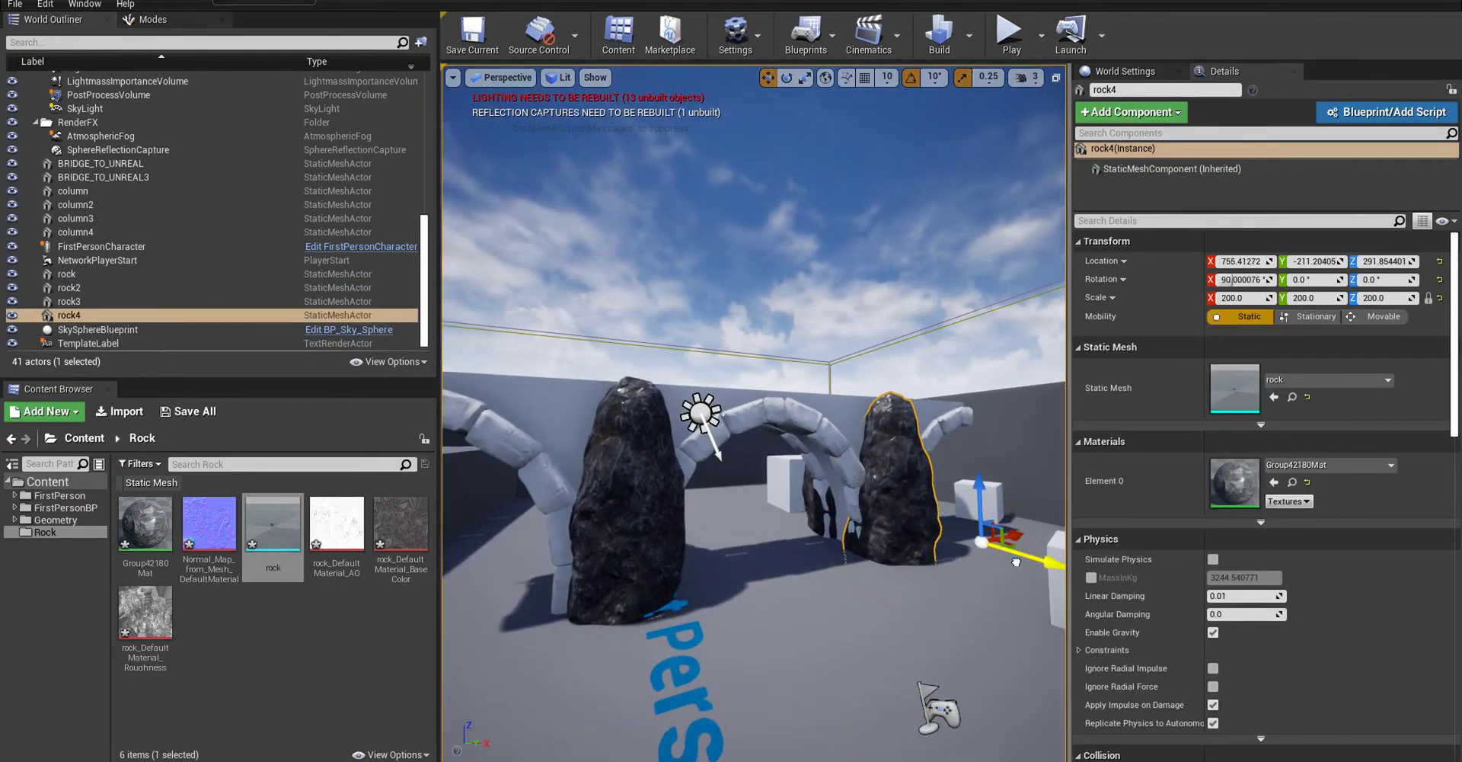
Step: Rescale the new rock's proportions and lower its height slightly
{"action": "right_click_drag", "start_coordinate": [1016, 561], "coordinate": [949, 537]}
{"action": "key", "text": "r"}
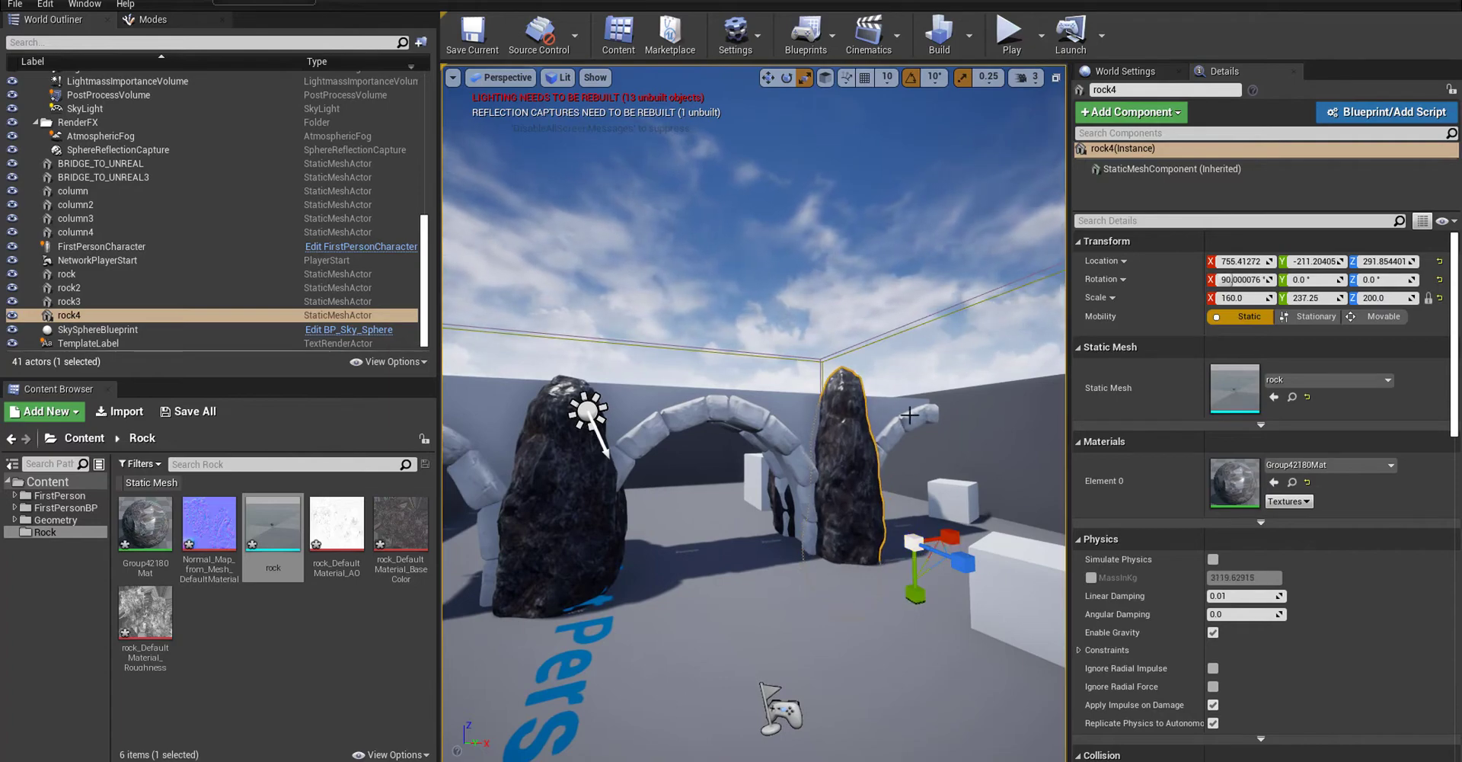
{"action": "right_click_drag", "start_coordinate": [909, 415], "coordinate": [837, 457]}
{"action": "left_click_drag", "start_coordinate": [912, 571], "coordinate": [912, 587]}
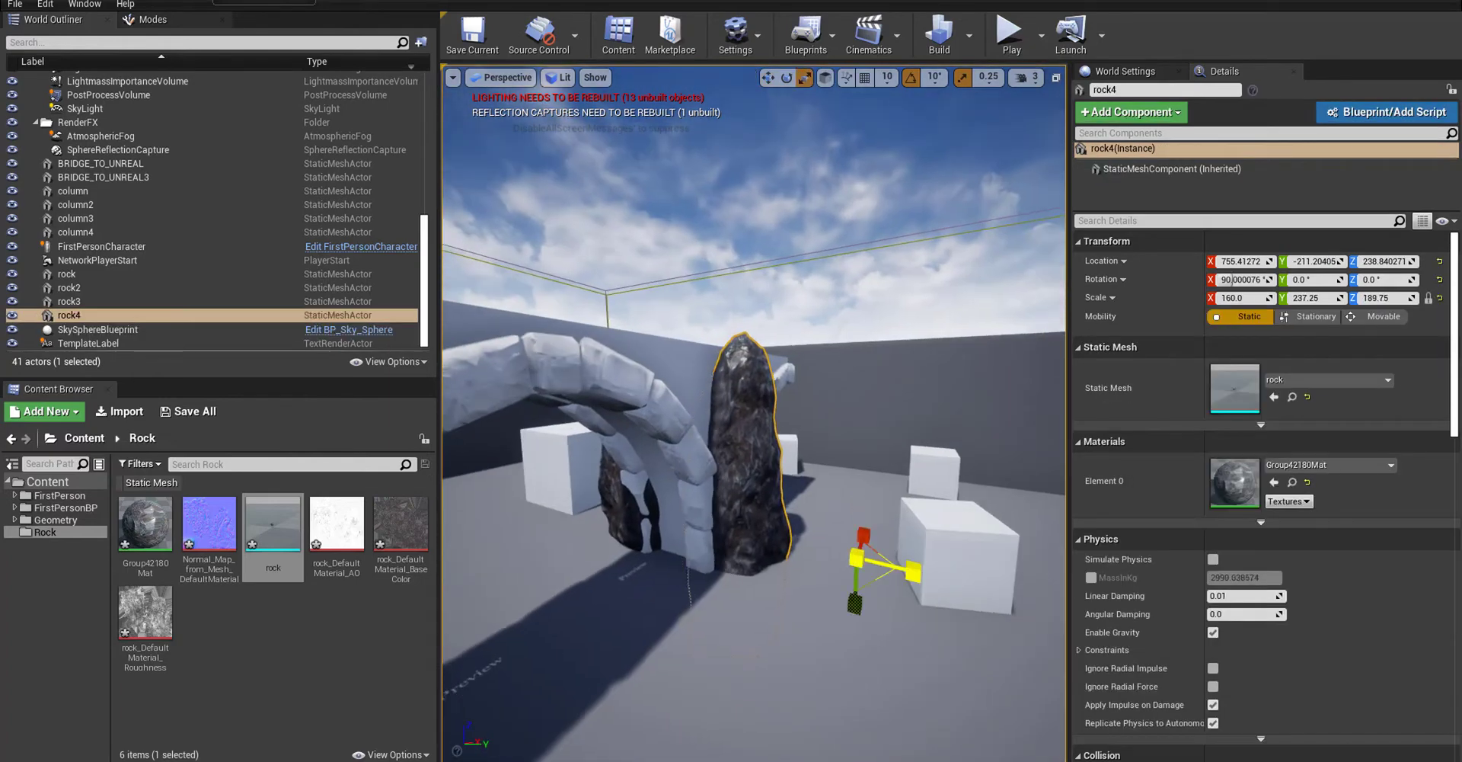
Step: Check the other new rock, then reselect the left rock by the arches
{"action": "mouse_move", "coordinate": [895, 572]}
{"action": "right_mouse_down"}
{"action": "mouse_move", "coordinate": [799, 425]}
{"action": "mouse_move", "coordinate": [944, 476]}
{"action": "right_mouse_up"}
{"action": "left_click", "coordinate": [799, 425]}
{"action": "left_click", "coordinate": [731, 548]}
{"action": "mouse_move", "coordinate": [731, 548]}
{"action": "right_mouse_down"}
{"action": "mouse_move", "coordinate": [870, 696]}
{"action": "mouse_move", "coordinate": [788, 454]}
{"action": "mouse_move", "coordinate": [921, 281]}
{"action": "right_mouse_up"}
{"action": "left_click", "coordinate": [800, 483]}
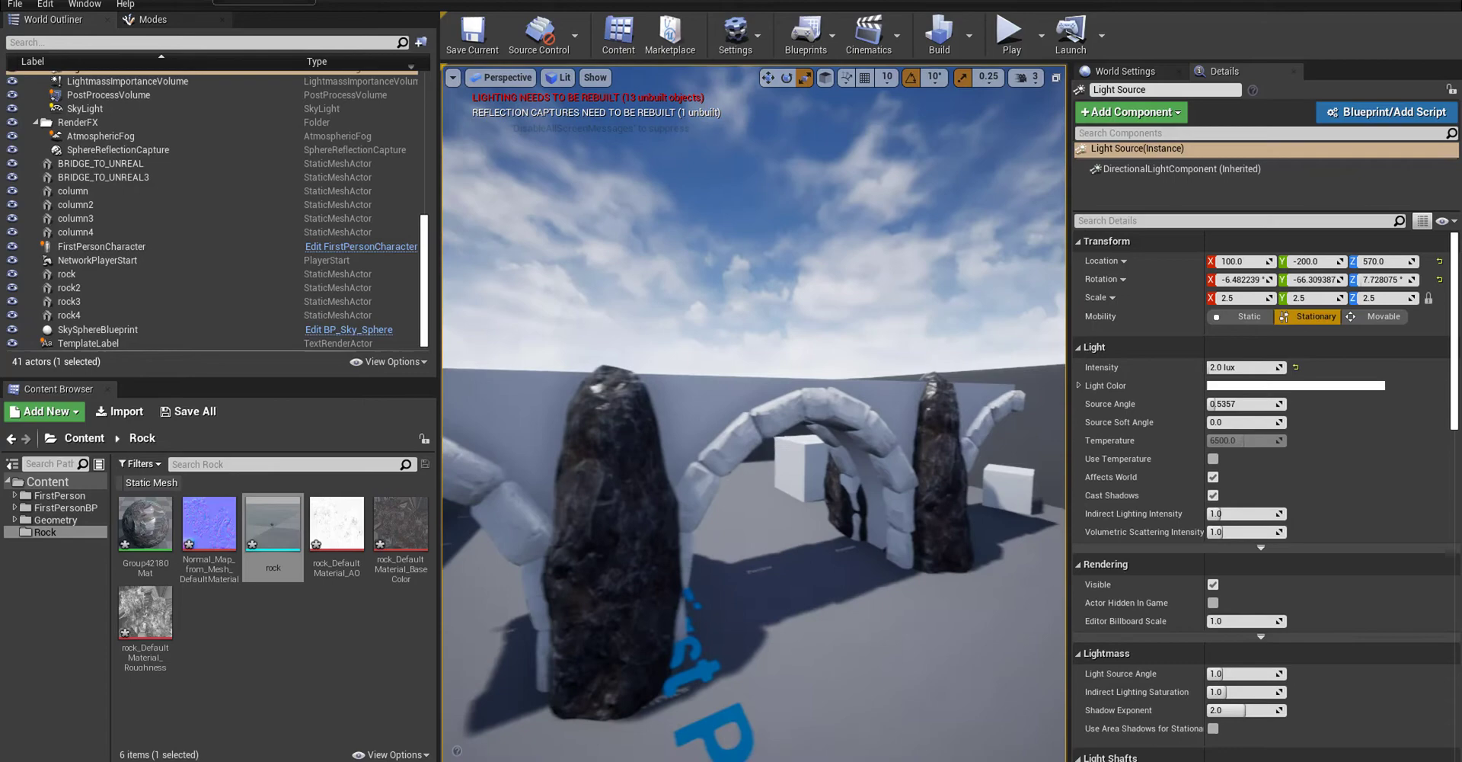
{"action": "left_click", "coordinate": [921, 281]}
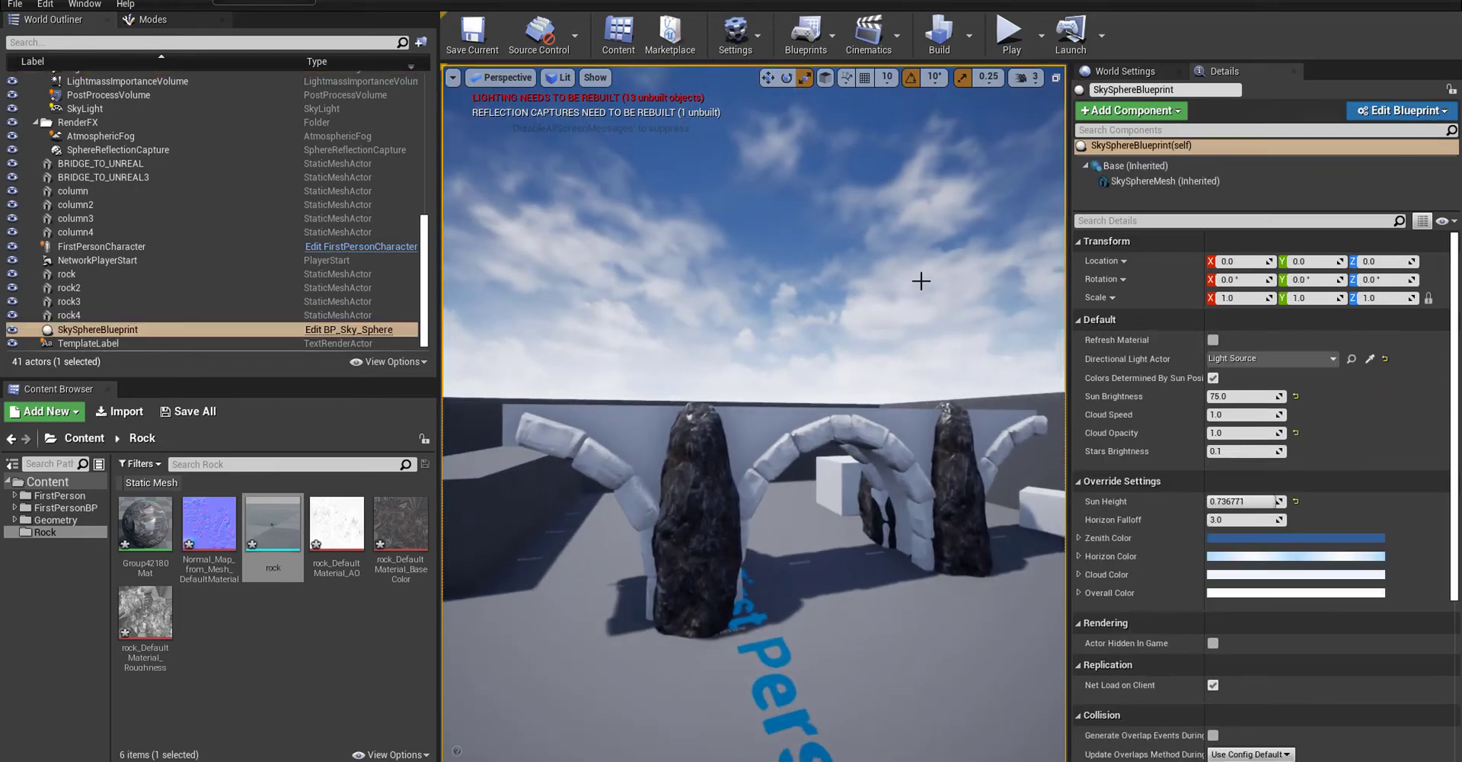
{"action": "left_click", "coordinate": [869, 500]}
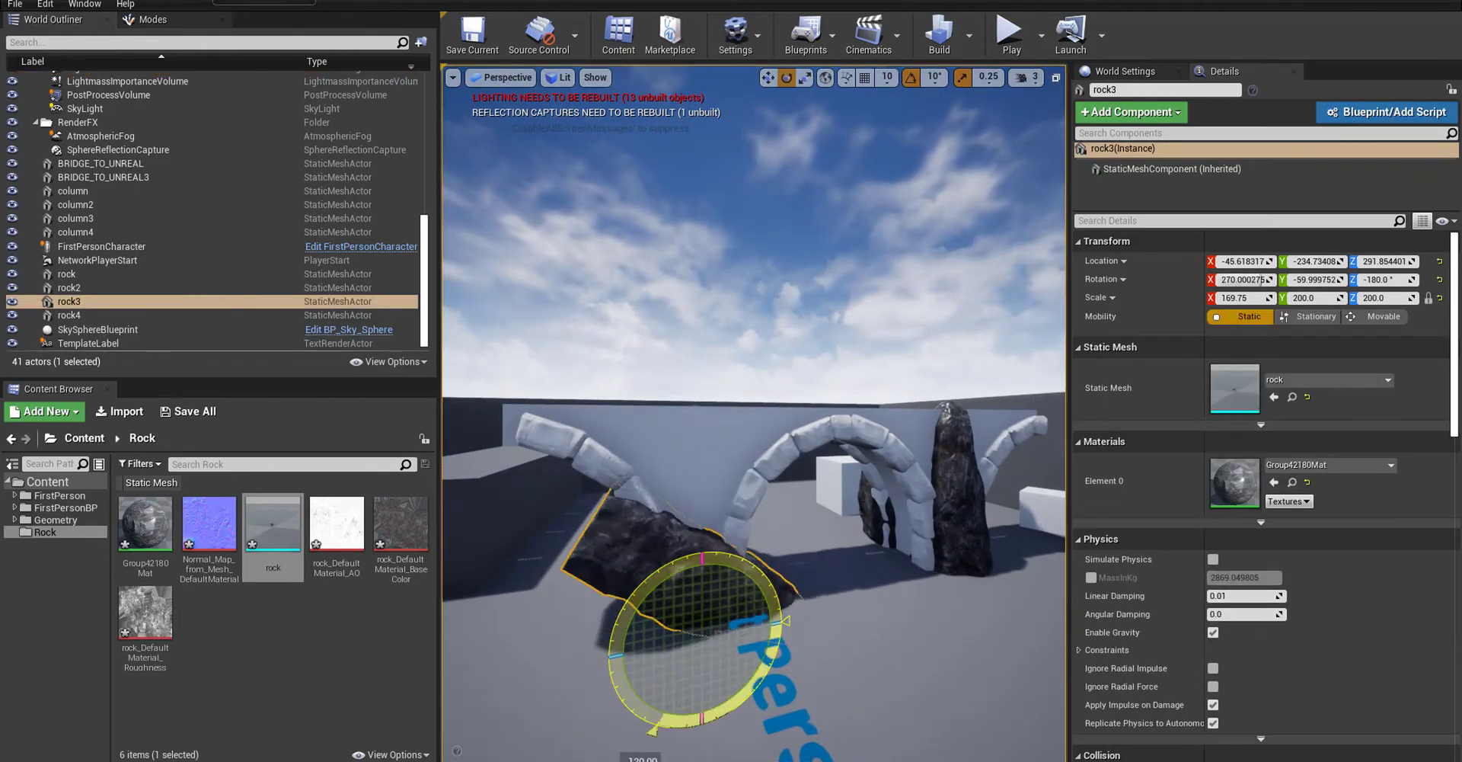
Step: Copy the rock in front of the bridge, stand it upright, and lower it onto the ground
{"action": "key", "text": "e"}
{"action": "left_click_drag", "start_coordinate": [733, 631], "coordinate": [708, 662], "text": "alt"}
{"action": "right_click_drag", "start_coordinate": [708, 662], "coordinate": [845, 463]}
{"action": "key", "text": "w"}
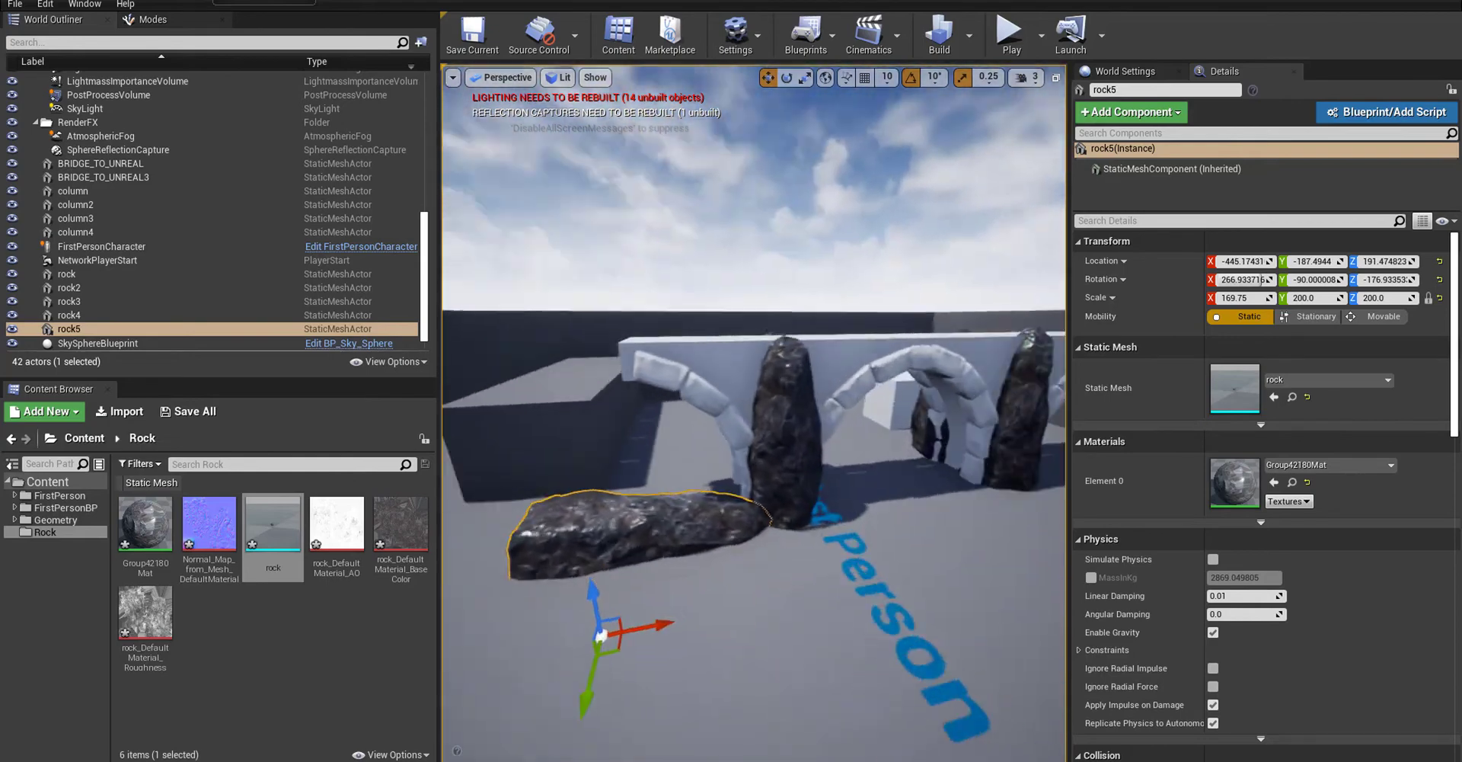
{"action": "key", "text": "e"}
{"action": "left_click_drag", "start_coordinate": [578, 640], "coordinate": [655, 609]}
{"action": "right_click_drag", "start_coordinate": [686, 609], "coordinate": [760, 585]}
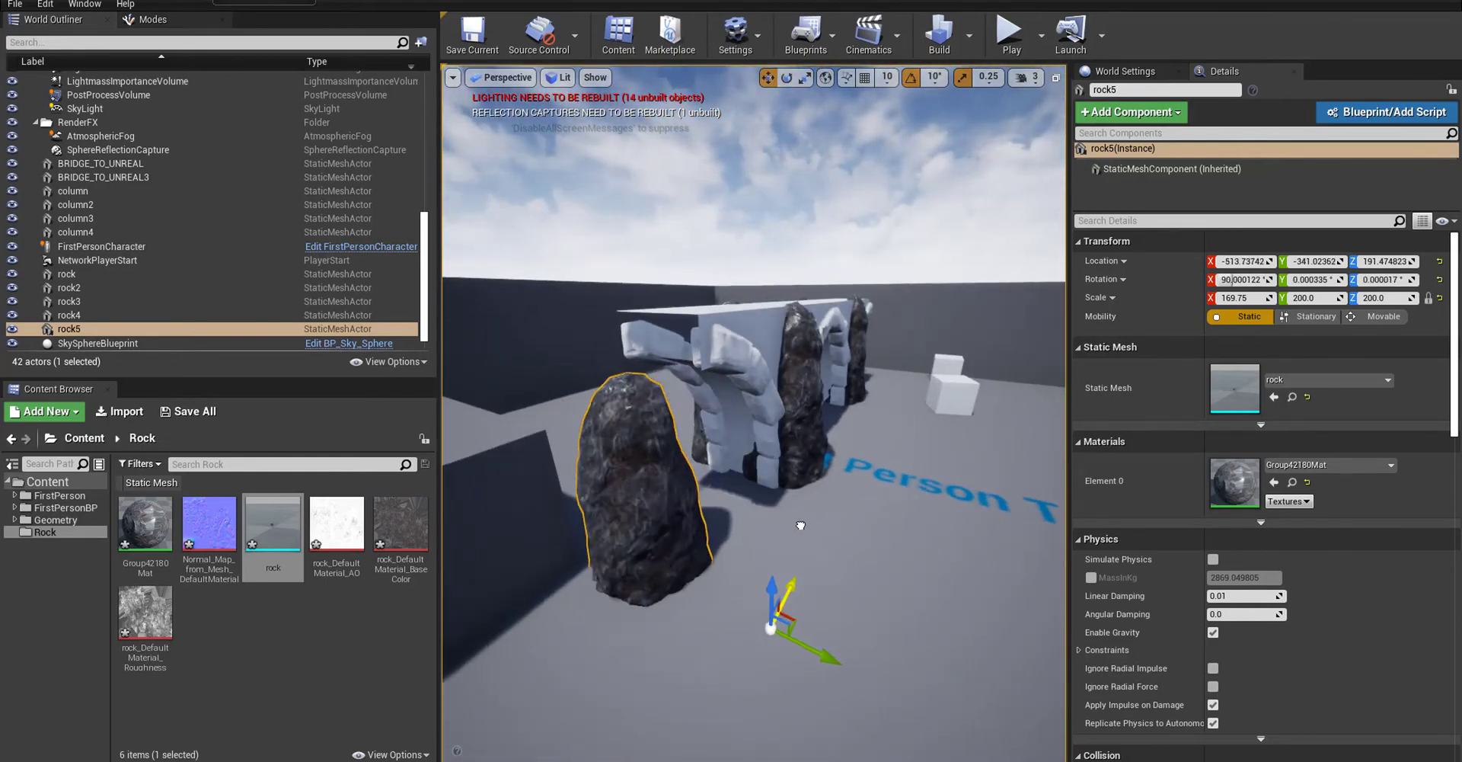
{"action": "left_click_drag", "start_coordinate": [808, 453], "coordinate": [808, 465]}
{"action": "right_click_drag", "start_coordinate": [808, 465], "coordinate": [850, 591]}
Step: Scale the new standing rock uniformly to 300
{"action": "key", "text": "r"}
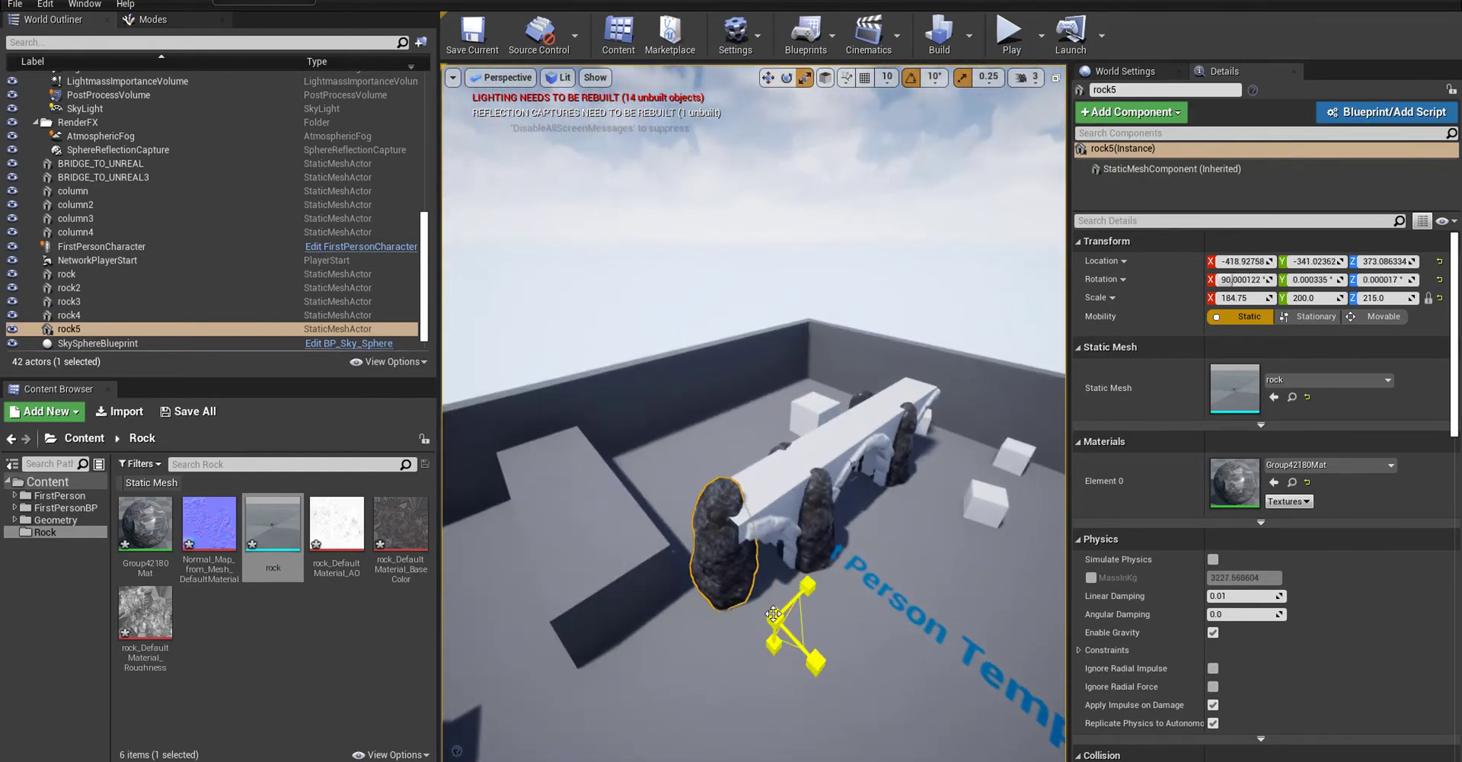
{"action": "right_click_drag", "start_coordinate": [774, 614], "coordinate": [814, 610]}
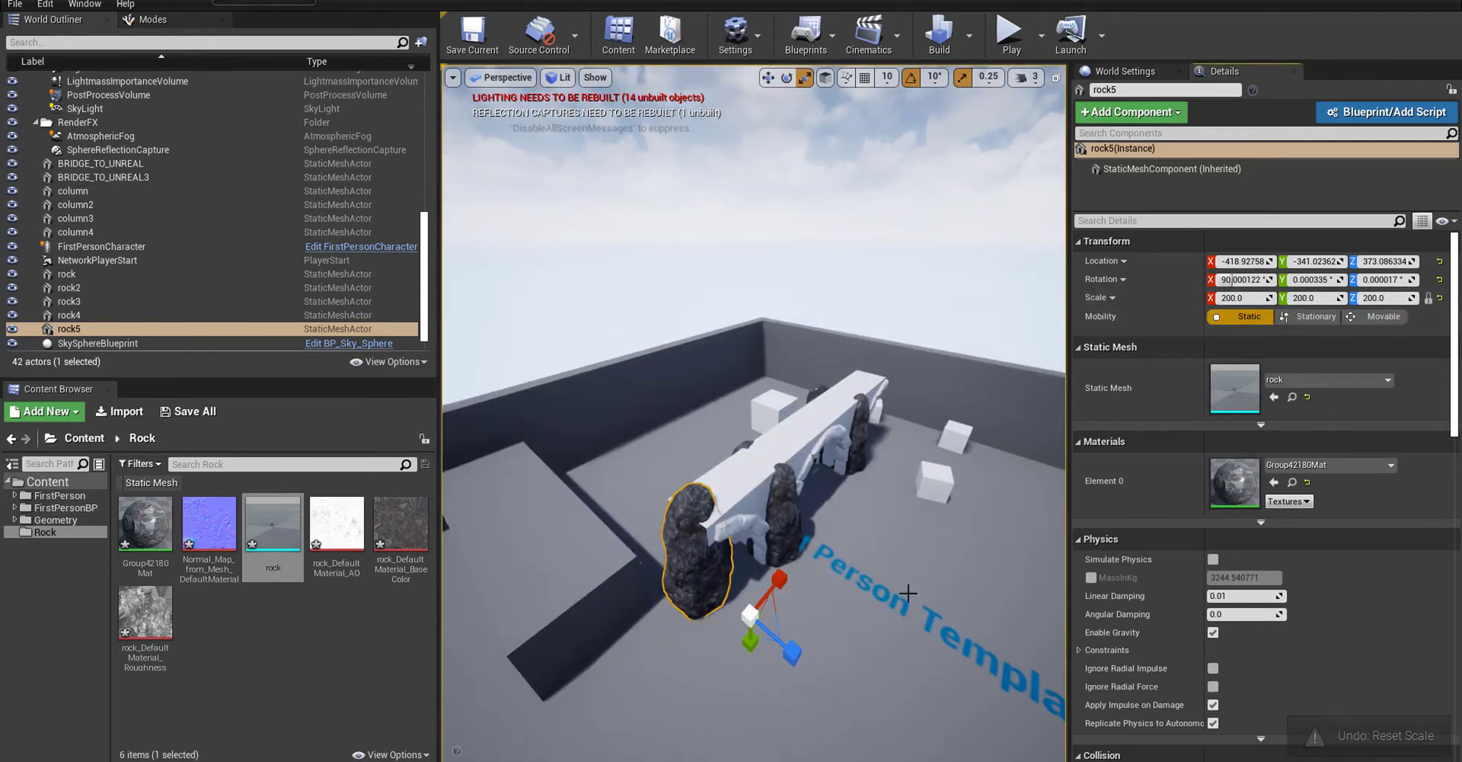
{"action": "scroll", "coordinate": [908, 593], "scroll_direction": "up", "scroll_amount": 4}
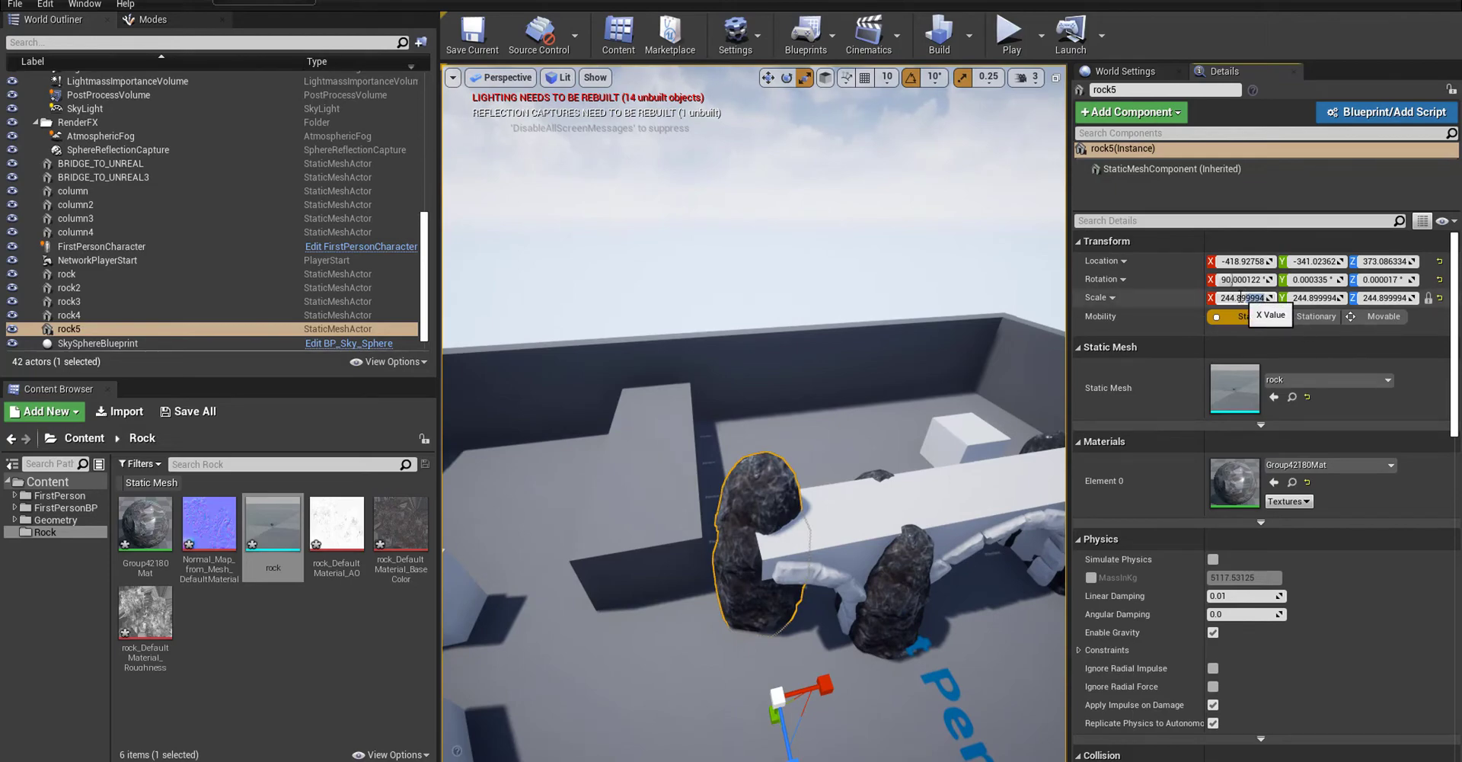
{"action": "type", "text": "300"}
{"action": "key", "text": "Return"}
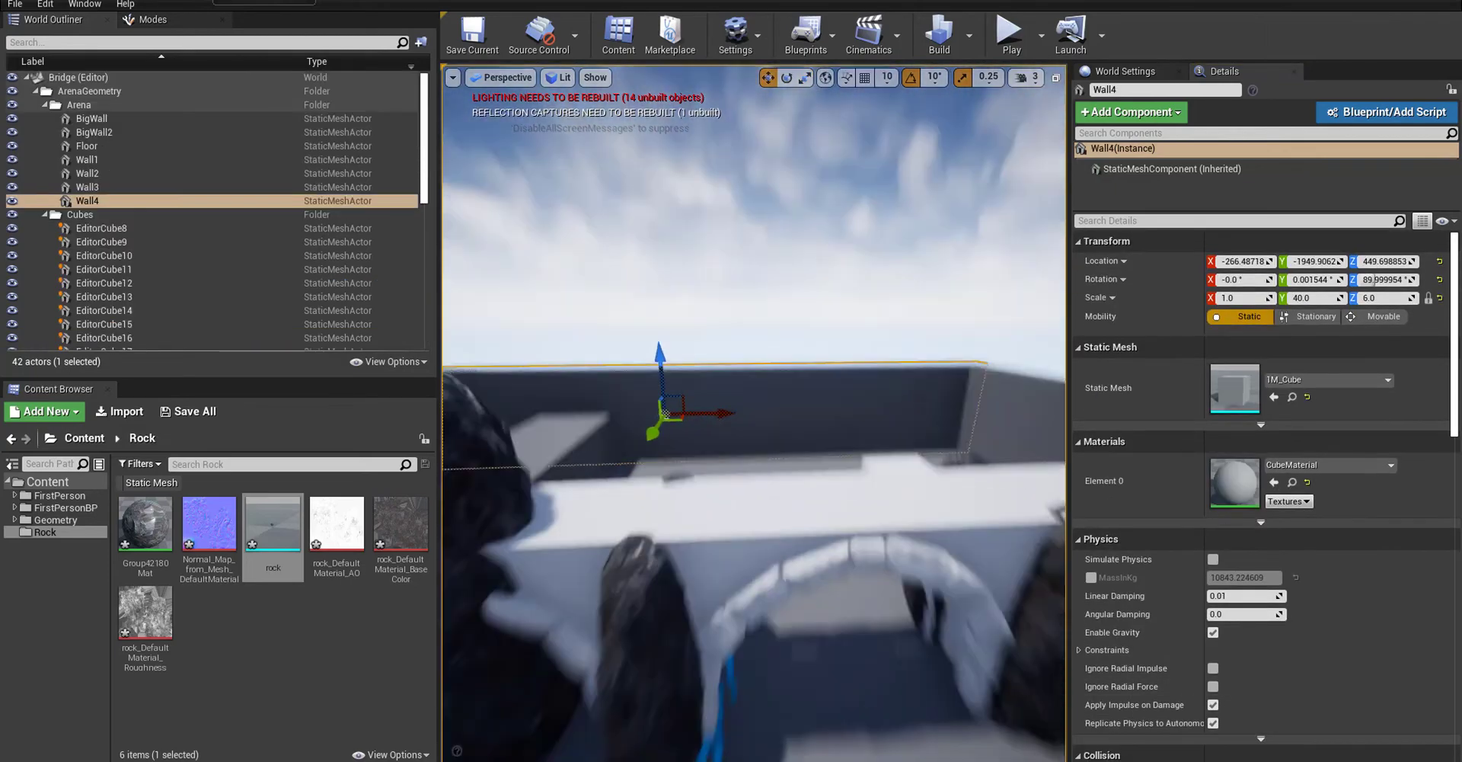
{"action": "right_click_drag", "start_coordinate": [749, 368], "coordinate": [749, 368]}
Step: Preview the scene in full-screen view, focus on the rock under the end arch, then exit
{"action": "left_click", "coordinate": [749, 368]}
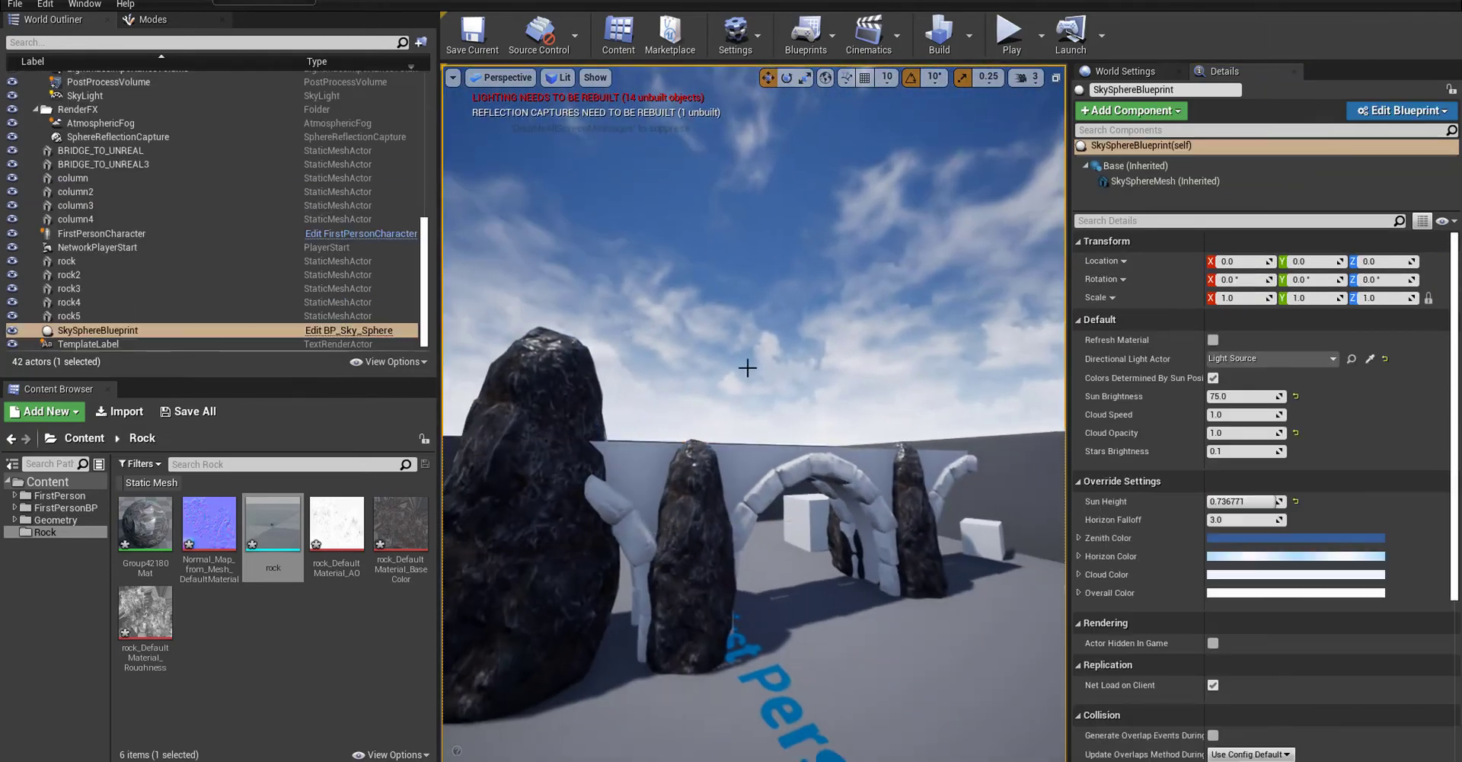
{"action": "key", "text": "F11"}
{"action": "key", "text": "s"}
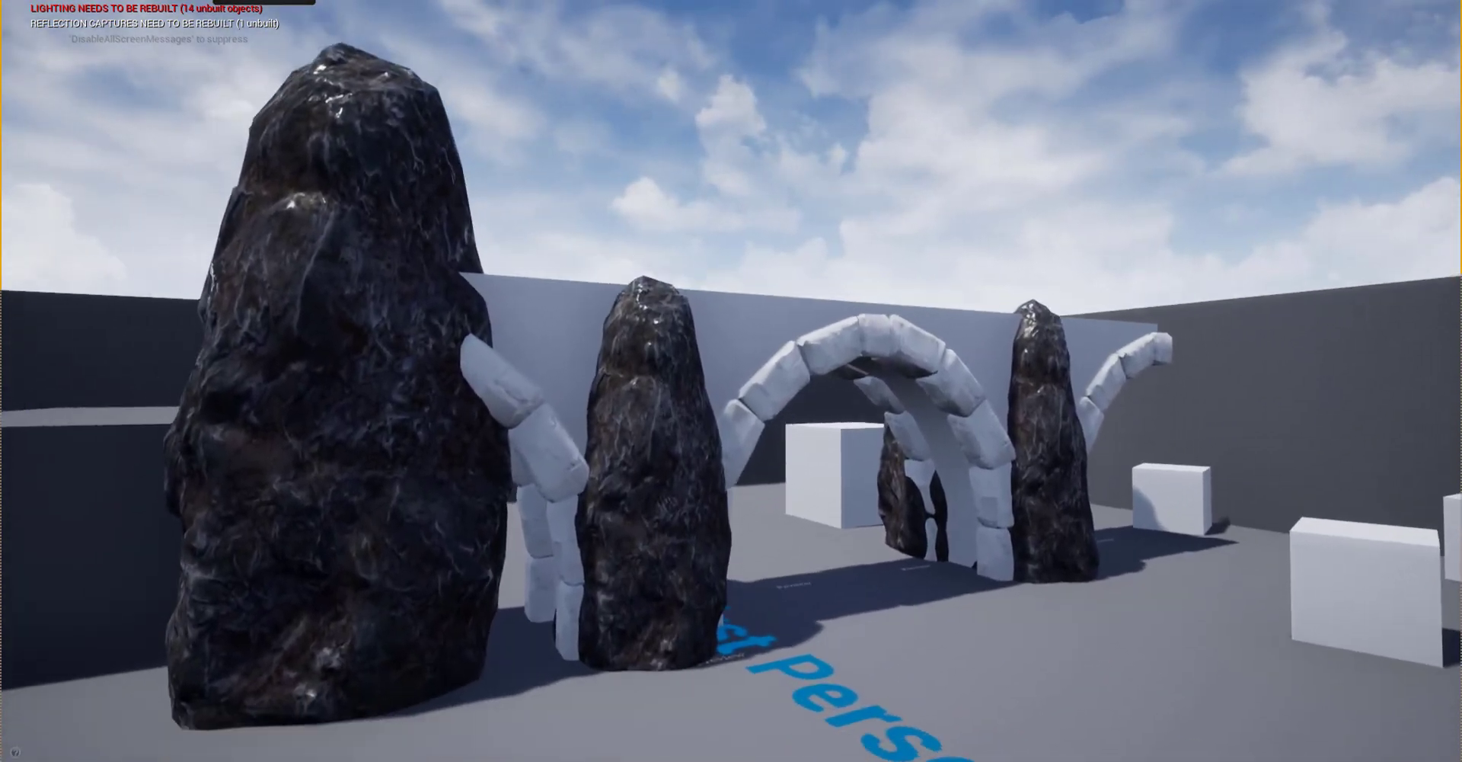
{"action": "right_click_drag", "start_coordinate": [964, 241], "coordinate": [964, 240]}
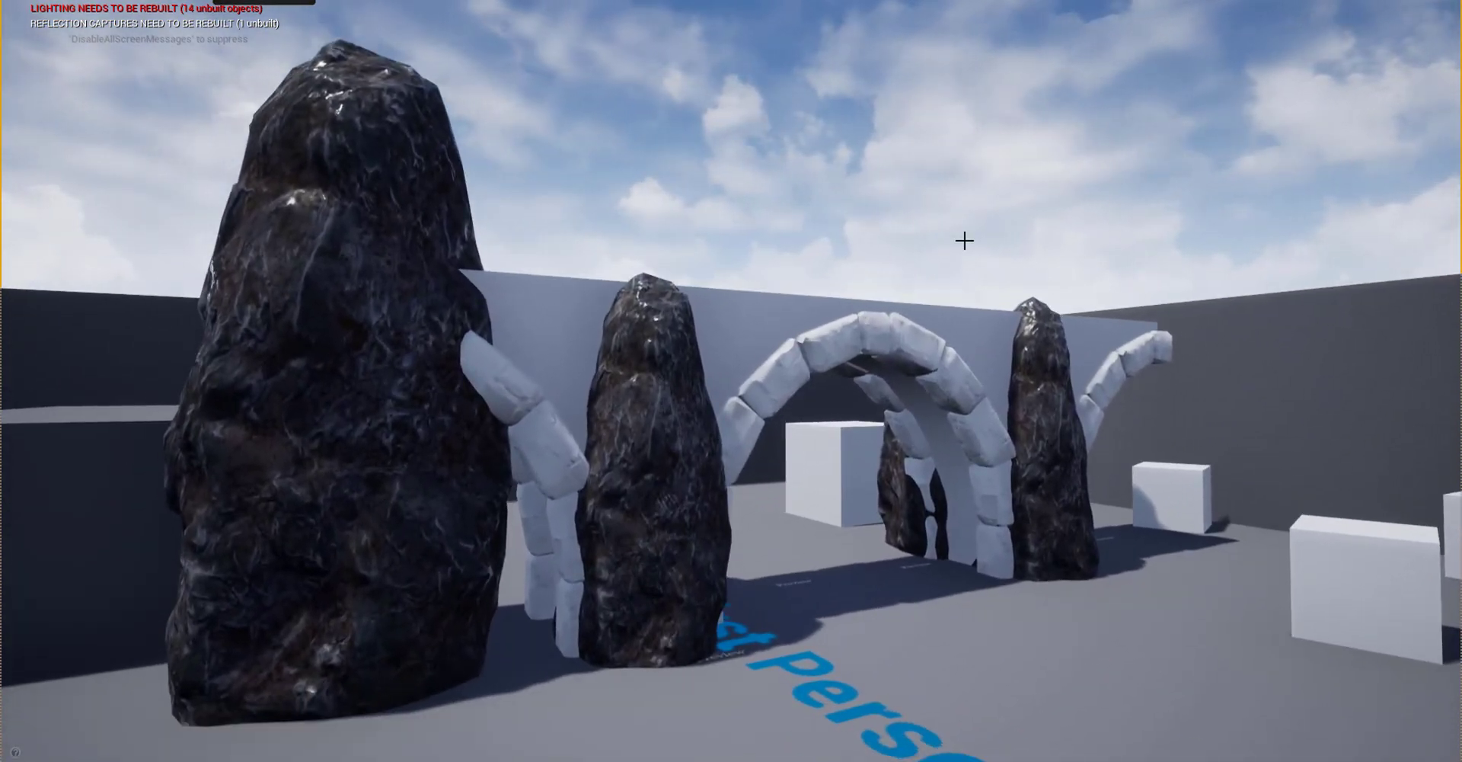
{"action": "key", "text": "g"}
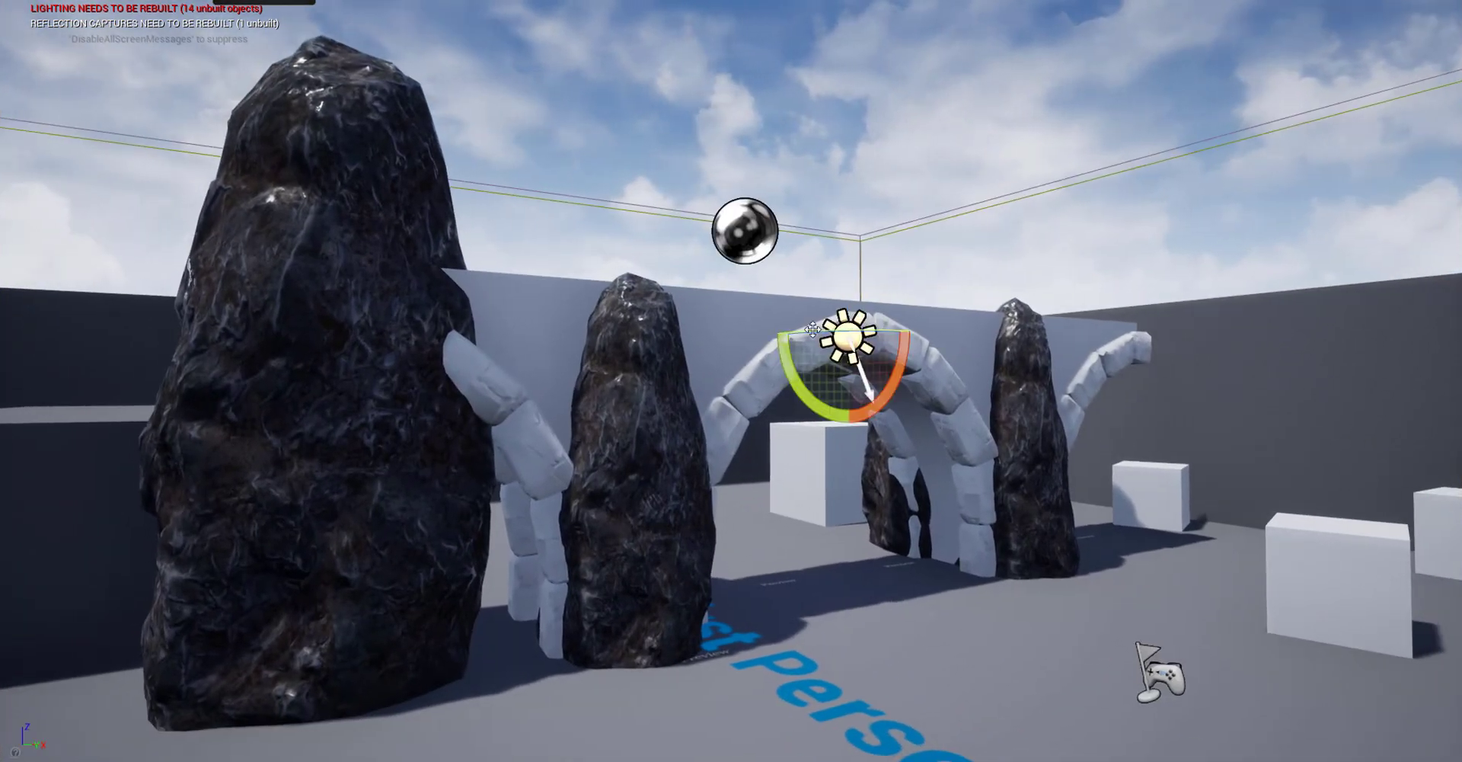
{"action": "right_click_drag", "start_coordinate": [964, 241], "coordinate": [940, 141]}
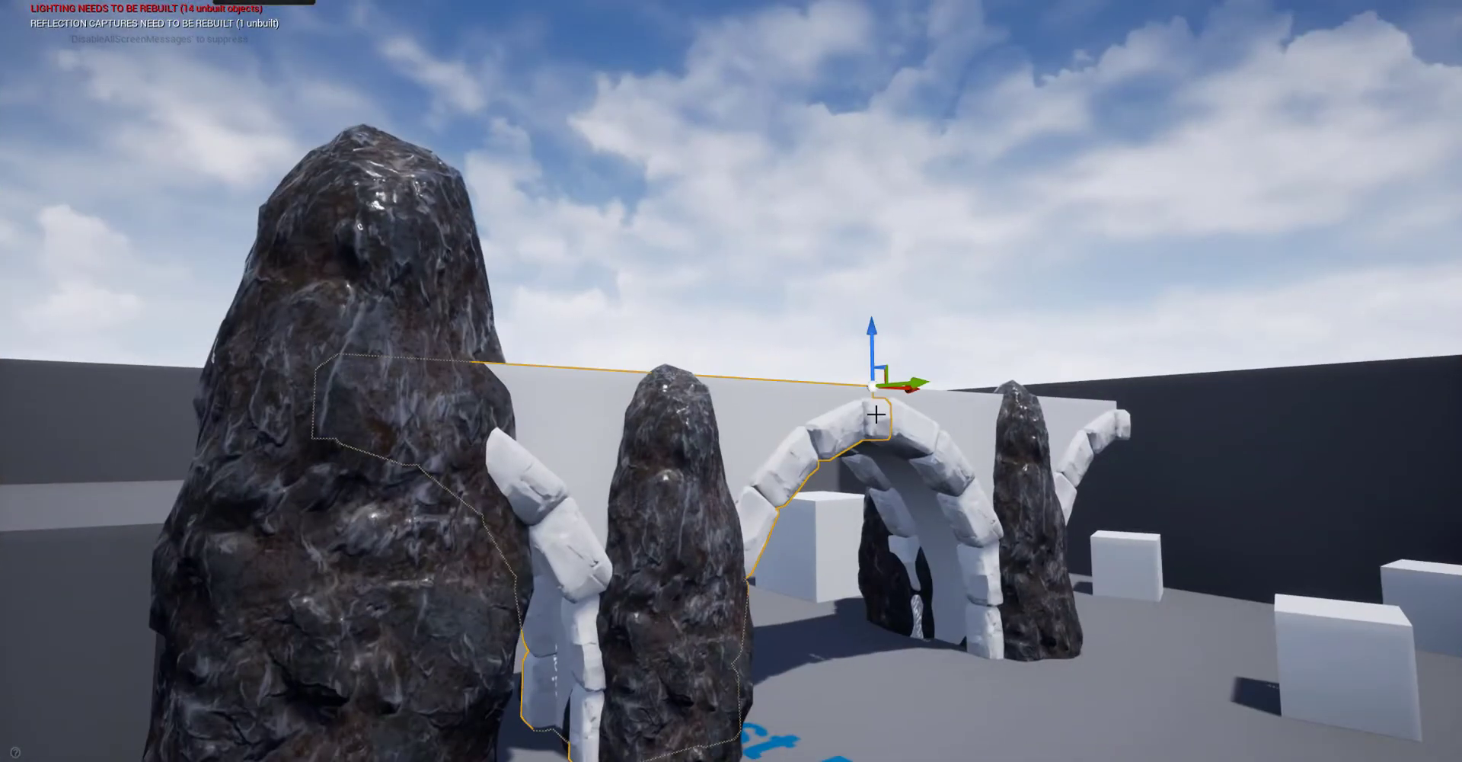
{"action": "mouse_move", "coordinate": [919, 374]}
{"action": "left_mouse_down", "text": "alt"}
{"action": "mouse_move", "coordinate": [893, 311]}
{"action": "mouse_move", "coordinate": [904, 180]}
{"action": "left_mouse_up", "text": "alt"}
{"action": "left_click", "coordinate": [1011, 549]}
{"action": "key", "text": "f"}
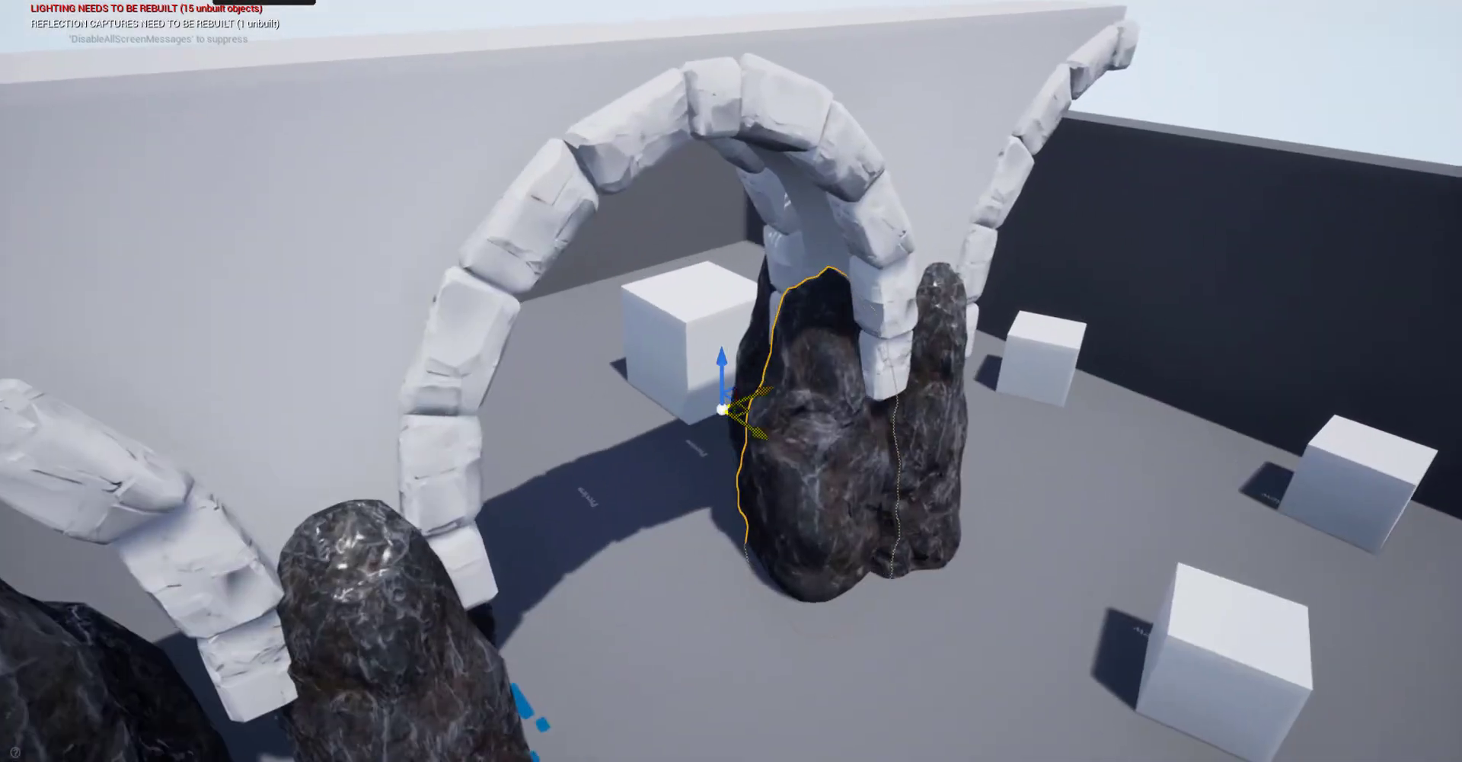
{"action": "mouse_move", "coordinate": [750, 411]}
{"action": "left_mouse_down", "text": "alt"}
{"action": "mouse_move", "coordinate": [533, 427]}
{"action": "mouse_move", "coordinate": [1223, 371]}
{"action": "mouse_move", "coordinate": [1219, 229]}
{"action": "mouse_move", "coordinate": [1212, 423]}
{"action": "left_mouse_up", "text": "alt"}
{"action": "key", "text": "F11"}
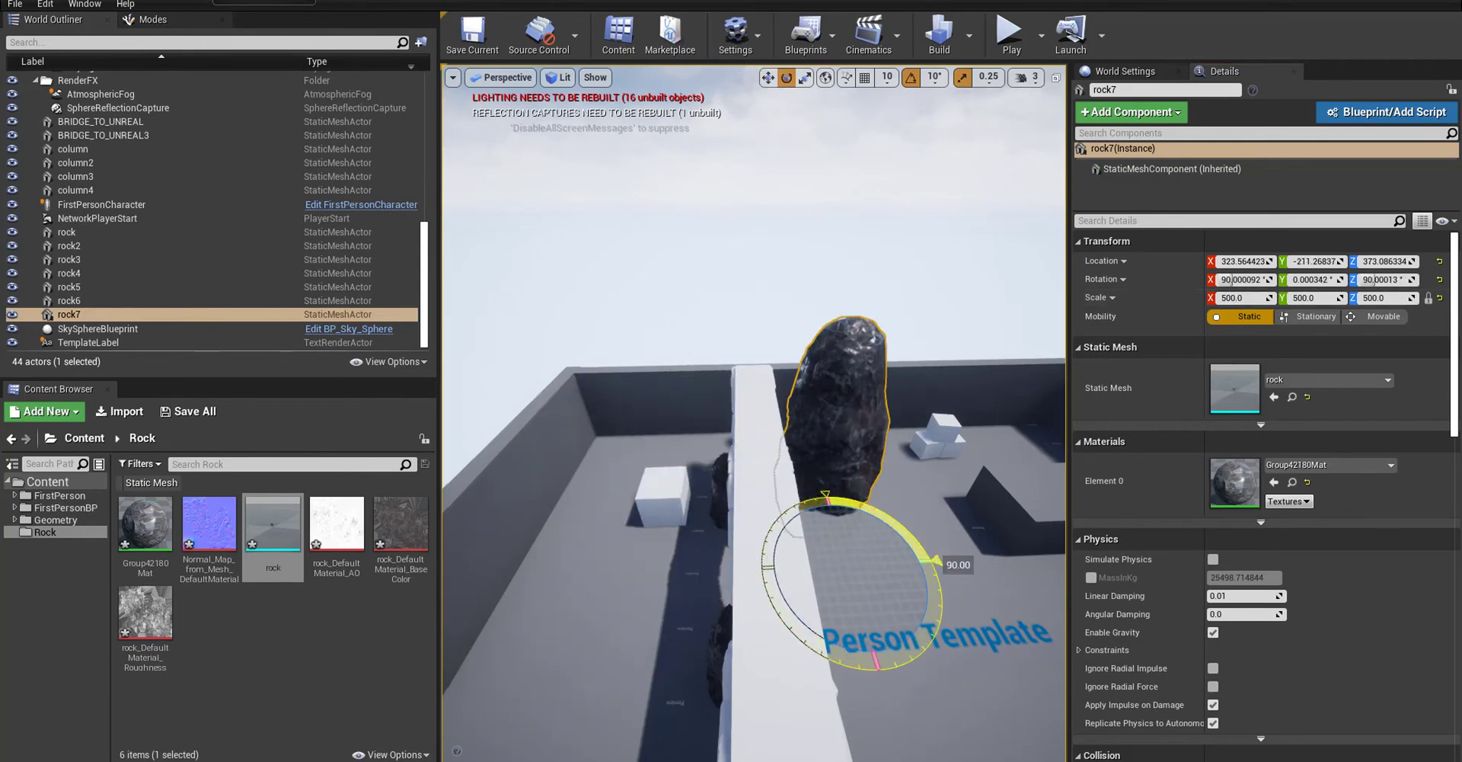
Step: Scale the rock to 1000 and sink it down behind the bridge
{"action": "left_click_drag", "start_coordinate": [839, 600], "coordinate": [1286, 290], "text": "alt"}
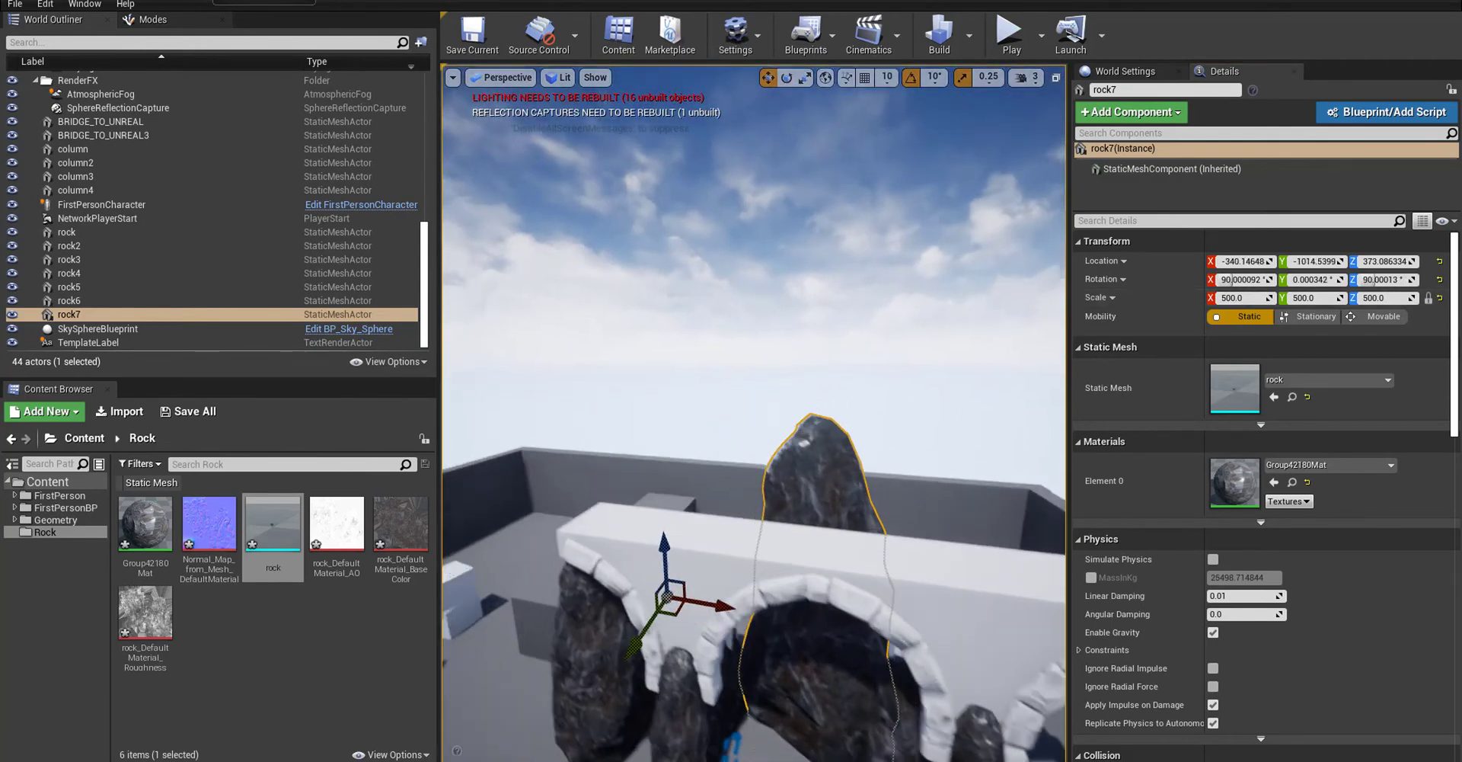
{"action": "type", "text": "100"}
{"action": "key", "text": "Return"}
{"action": "left_click_drag", "start_coordinate": [762, 571], "coordinate": [554, 631], "text": "alt"}
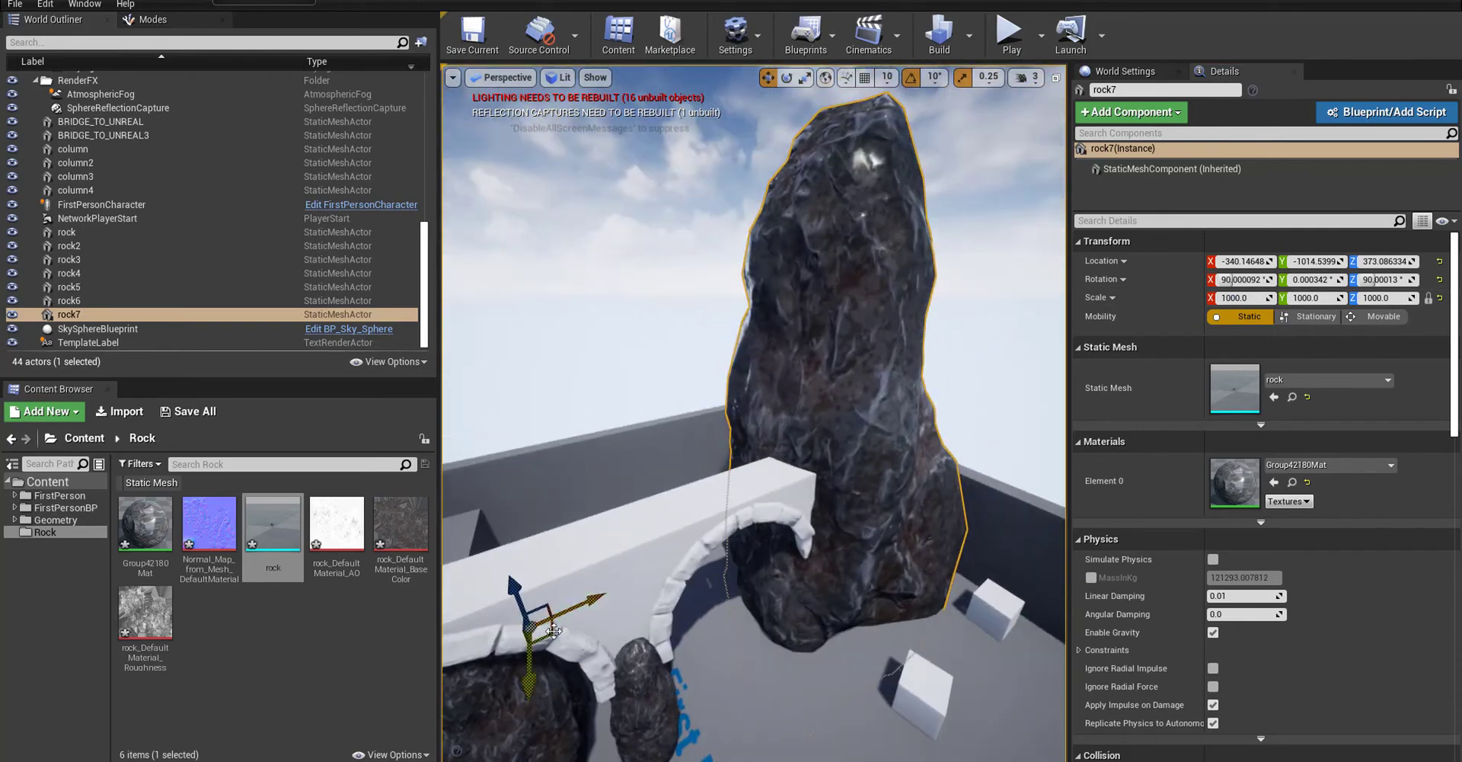
{"action": "mouse_move", "coordinate": [602, 381]}
{"action": "left_mouse_down"}
{"action": "mouse_move", "coordinate": [602, 515]}
{"action": "mouse_move", "coordinate": [533, 533]}
{"action": "left_mouse_up"}
Step: Duplicate the giant rock and turn the copy for variation
{"action": "key", "text": "e"}
{"action": "key", "text": "w"}
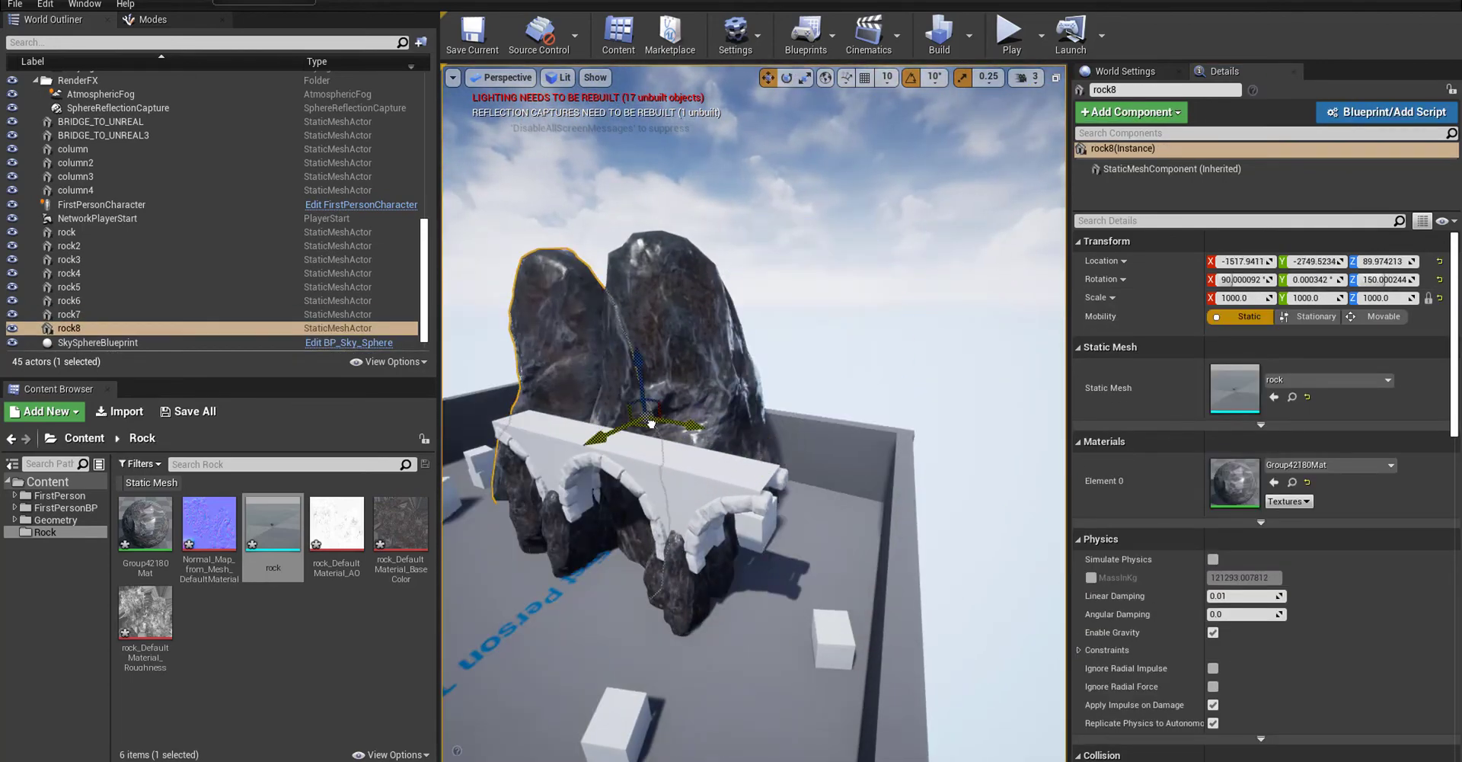
{"action": "left_click_drag", "start_coordinate": [651, 424], "coordinate": [594, 487], "text": "alt"}
{"action": "left_click", "coordinate": [769, 365]}
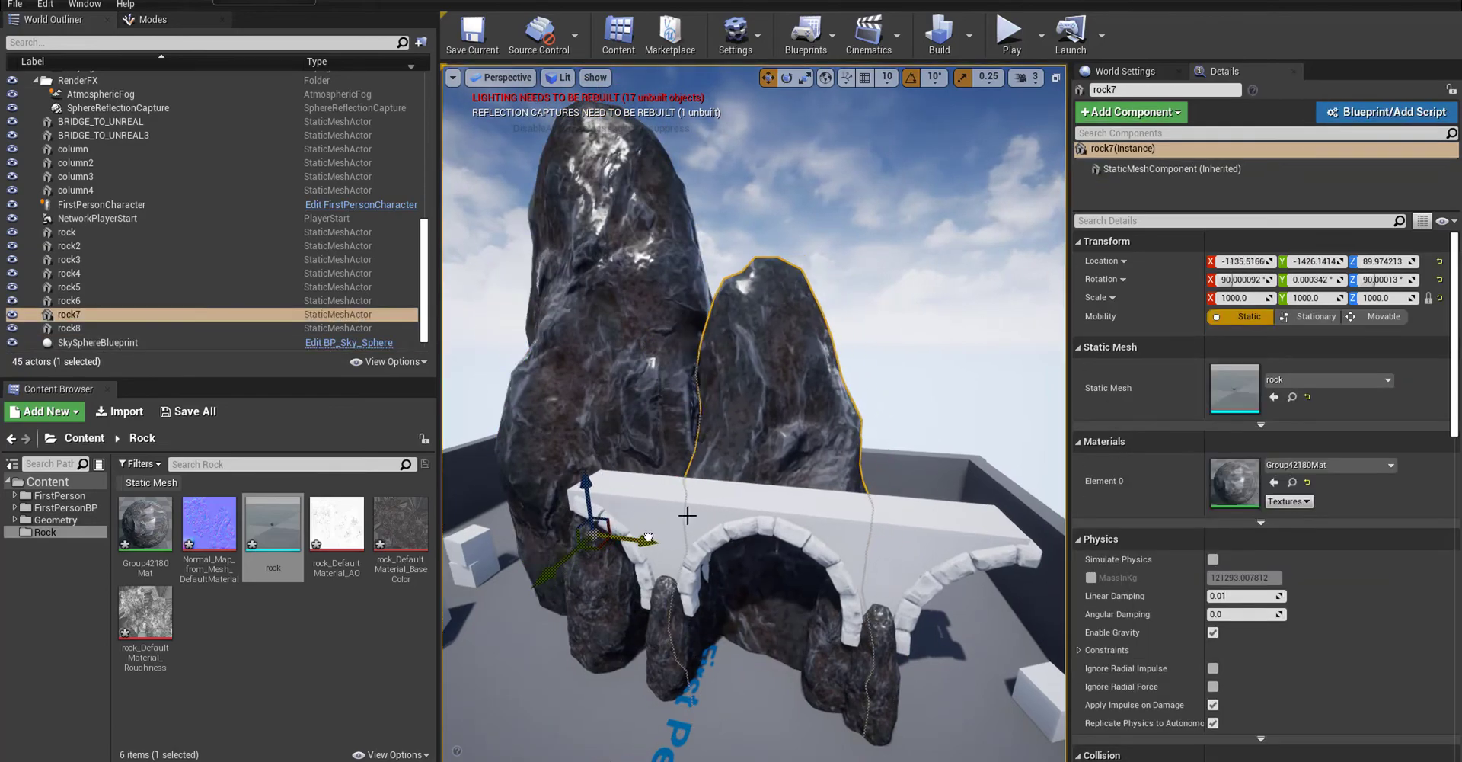
{"action": "left_click", "coordinate": [952, 191]}
{"action": "right_click_drag", "start_coordinate": [952, 190], "coordinate": [952, 191]}
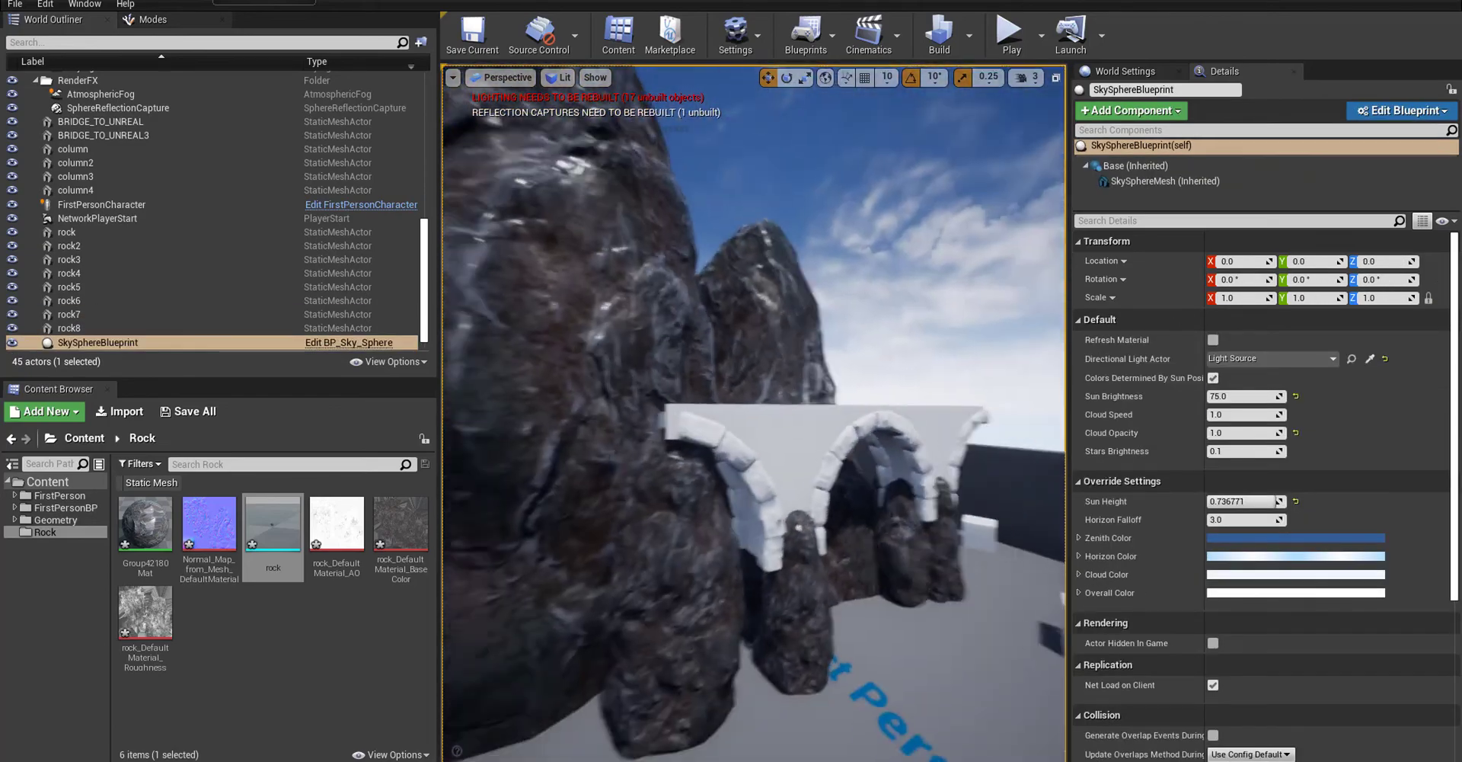
Step: Inspect the tall right rock and cliff rocks in full-screen view
{"action": "key", "text": "F11"}
{"action": "left_click", "coordinate": [911, 393]}
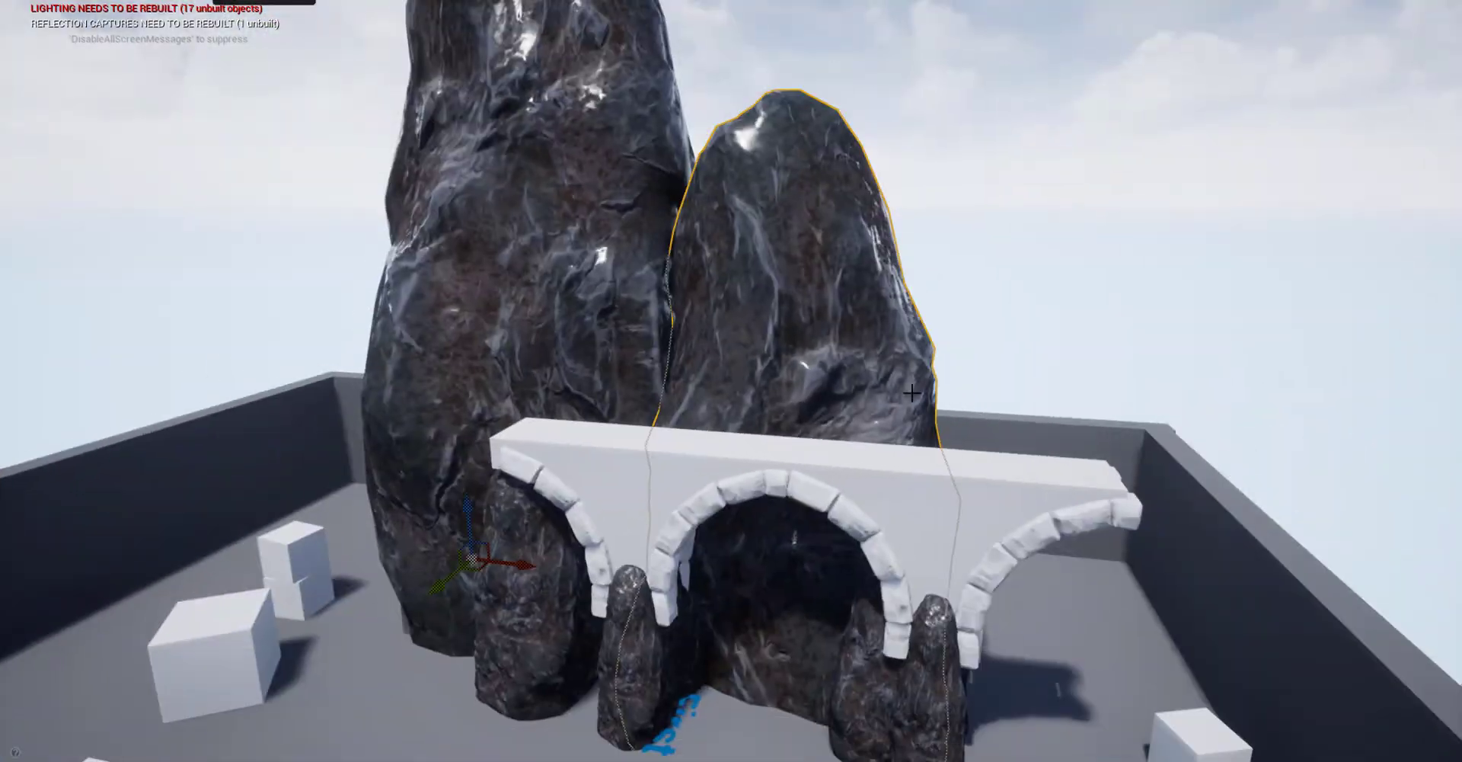
{"action": "mouse_move", "coordinate": [912, 393]}
{"action": "right_mouse_down"}
{"action": "mouse_move", "coordinate": [449, 568]}
{"action": "mouse_move", "coordinate": [1249, 615]}
{"action": "right_mouse_up"}
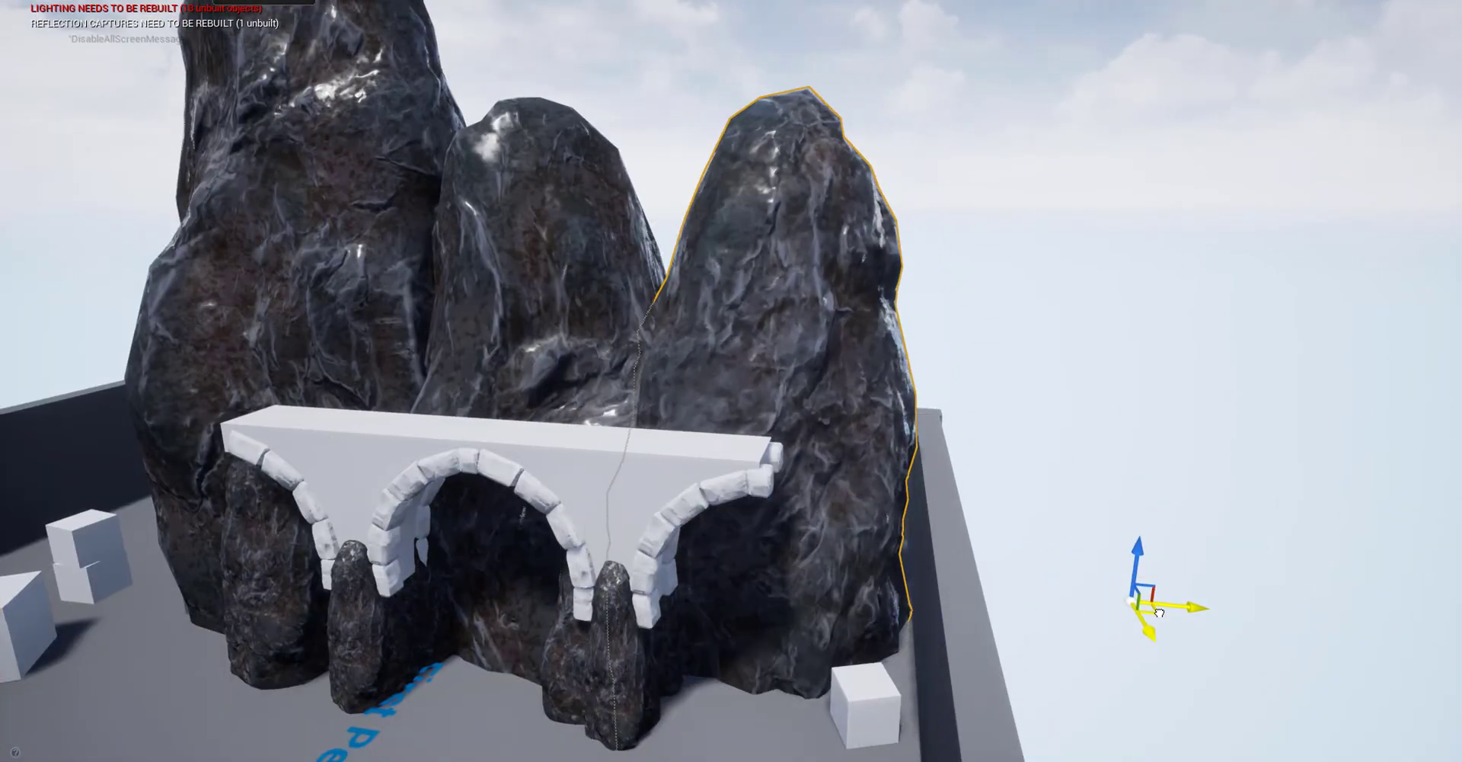
{"action": "right_click_drag", "start_coordinate": [1056, 368], "coordinate": [1056, 368]}
Step: Lower the new giant rock behind the bridge
{"action": "key", "text": "F11"}
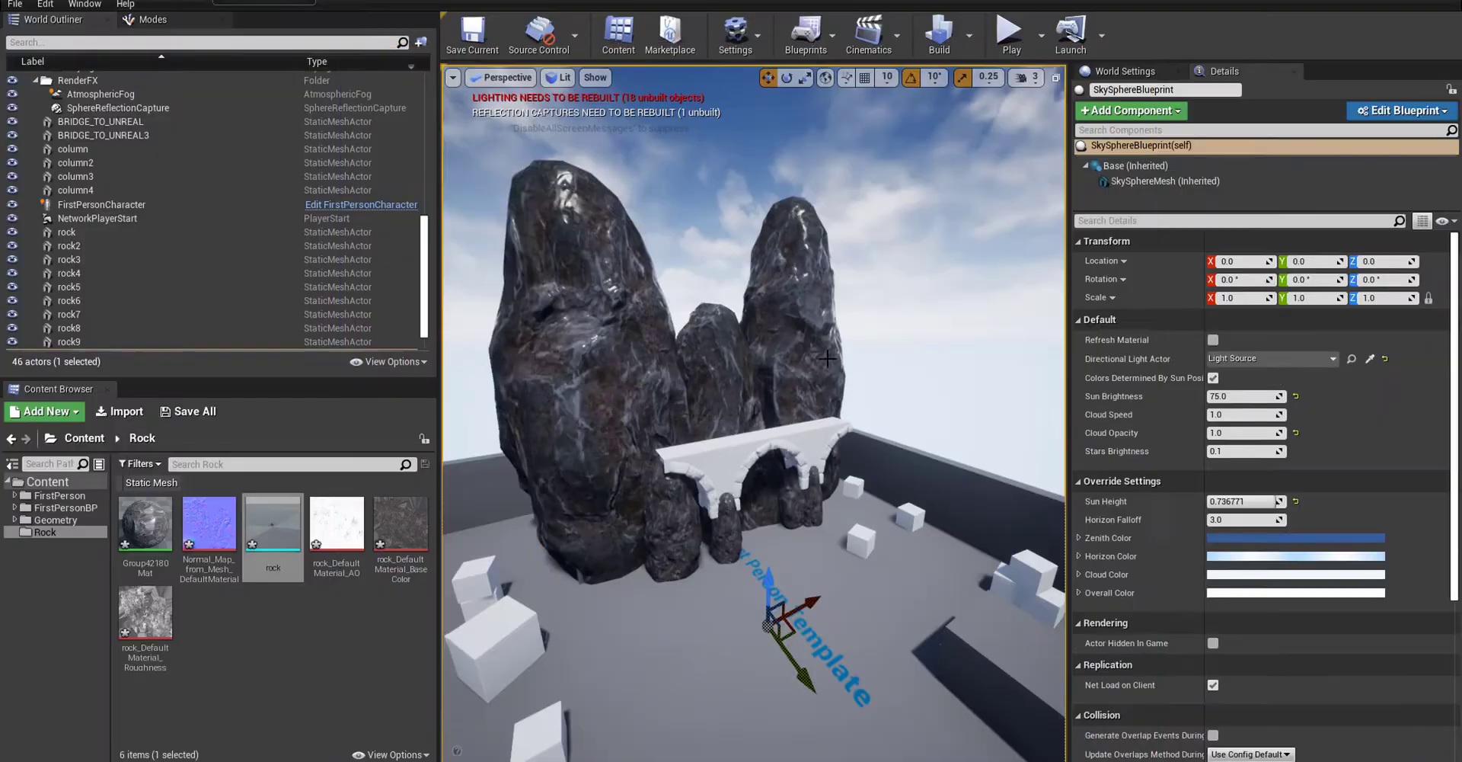
{"action": "key", "text": "e"}
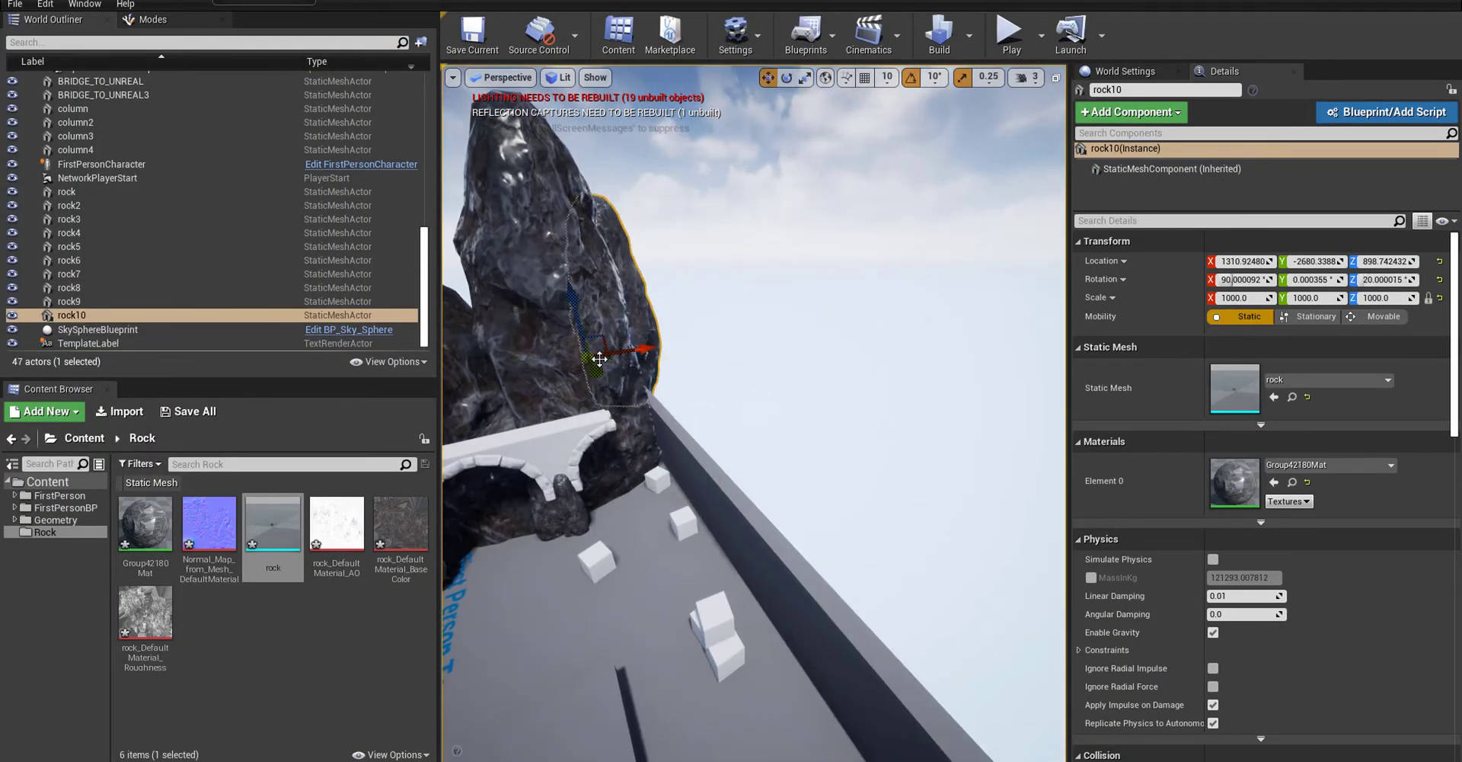
{"action": "left_click_drag", "start_coordinate": [617, 473], "coordinate": [617, 533]}
{"action": "right_click_drag", "start_coordinate": [617, 533], "coordinate": [617, 533]}
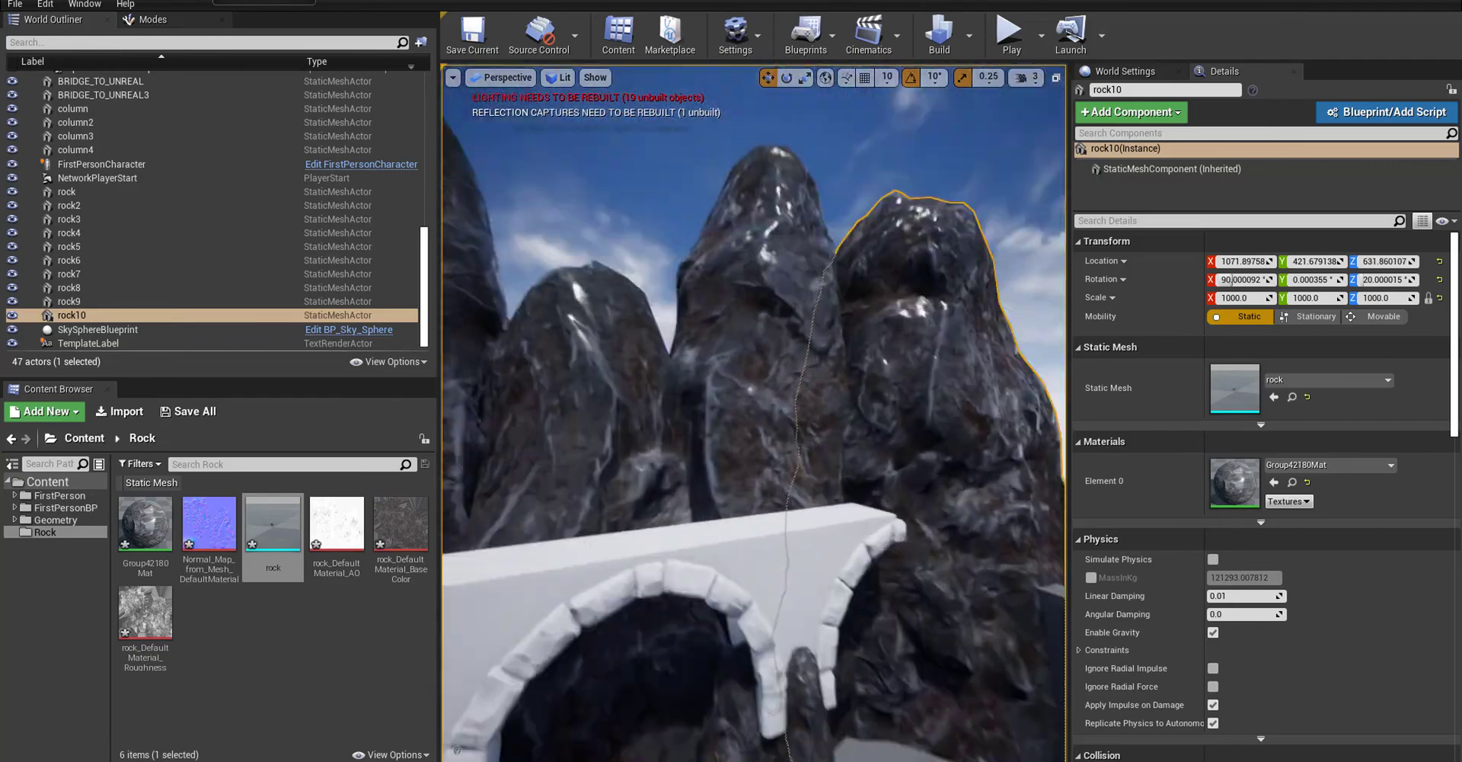
Step: Check the cliff wall around the stone bridge in full-screen view
{"action": "key", "text": "F11"}
{"action": "left_click", "coordinate": [1067, 491]}
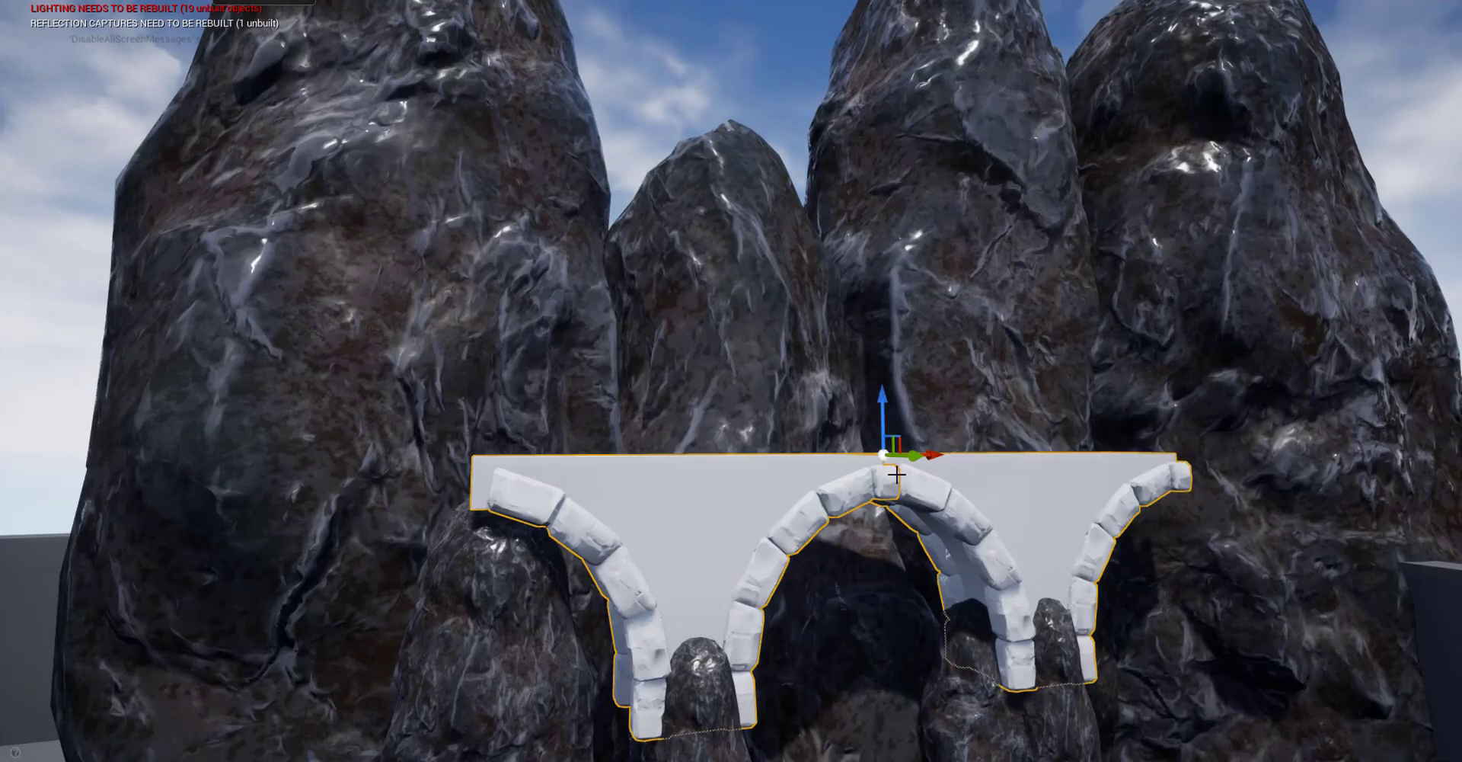
{"action": "scroll", "coordinate": [683, 495], "scroll_direction": "up", "scroll_amount": 3}
{"action": "mouse_move", "coordinate": [683, 495]}
{"action": "left_mouse_down", "text": "alt"}
{"action": "mouse_move", "coordinate": [409, 469]}
{"action": "mouse_move", "coordinate": [815, 410]}
{"action": "mouse_move", "coordinate": [562, 463]}
{"action": "mouse_move", "coordinate": [837, 319]}
{"action": "mouse_move", "coordinate": [792, 314]}
{"action": "left_mouse_up", "text": "alt"}
{"action": "scroll", "coordinate": [815, 410], "scroll_direction": "up", "scroll_amount": 5}
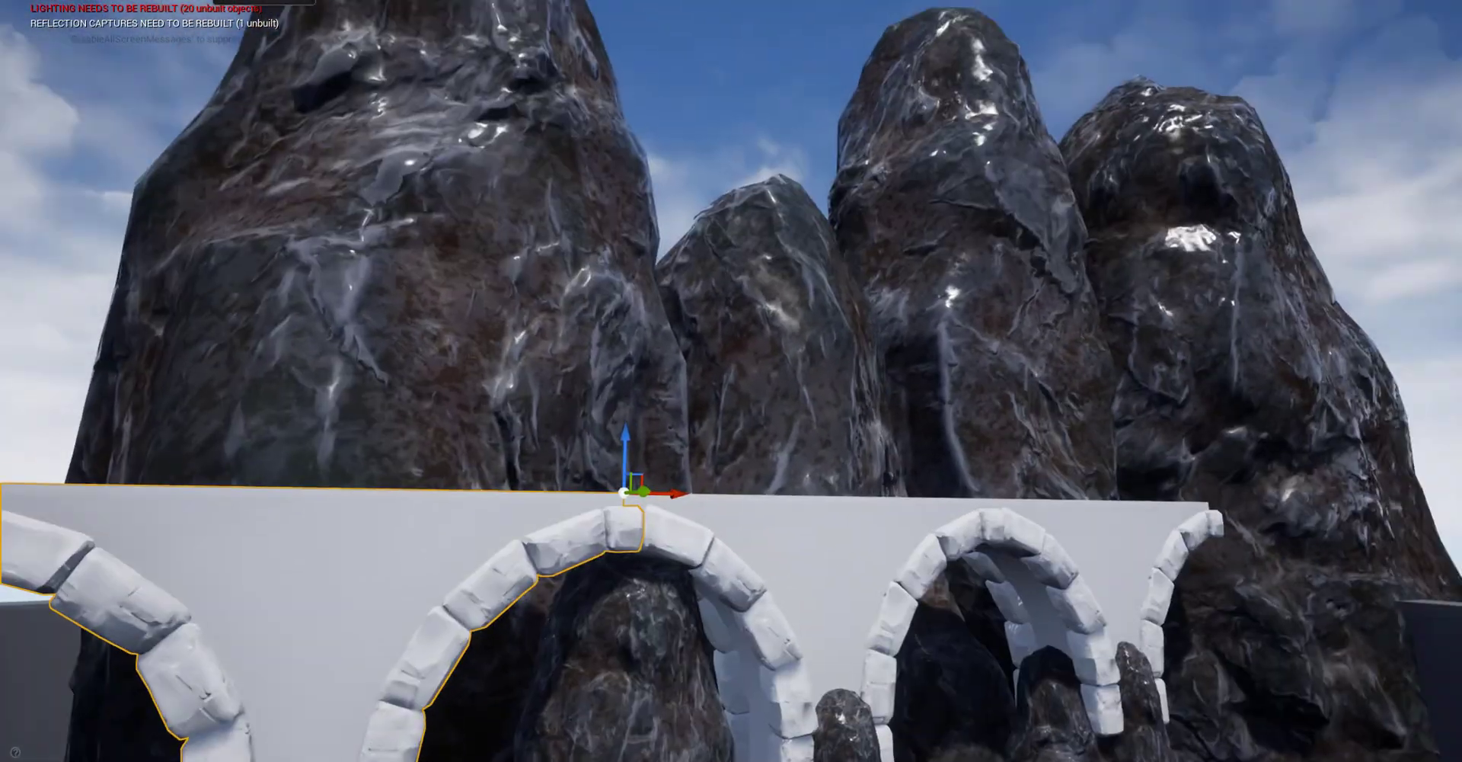